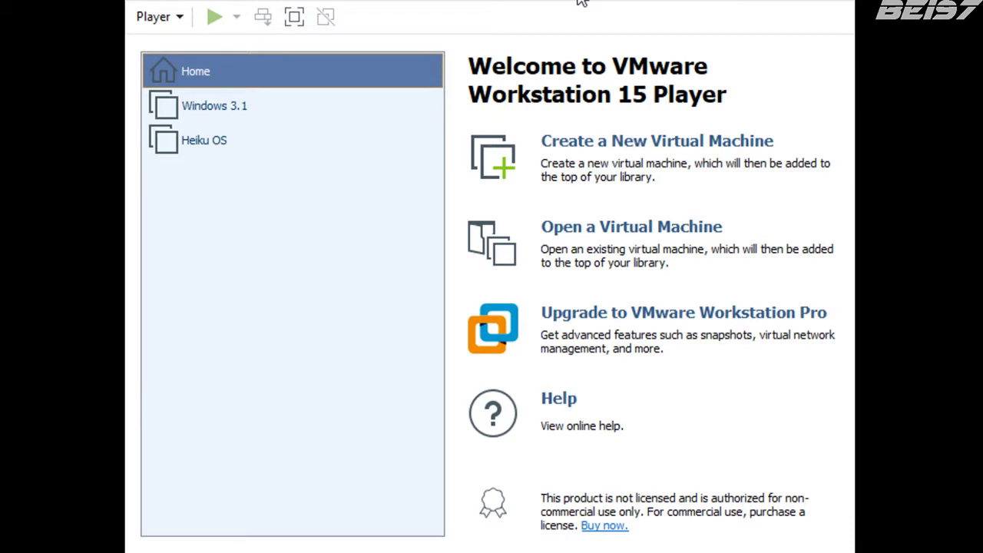
Power on the Windows 3.1 virtual machine and list the contents of C:\ at the DOS prompt.
click(247, 109)
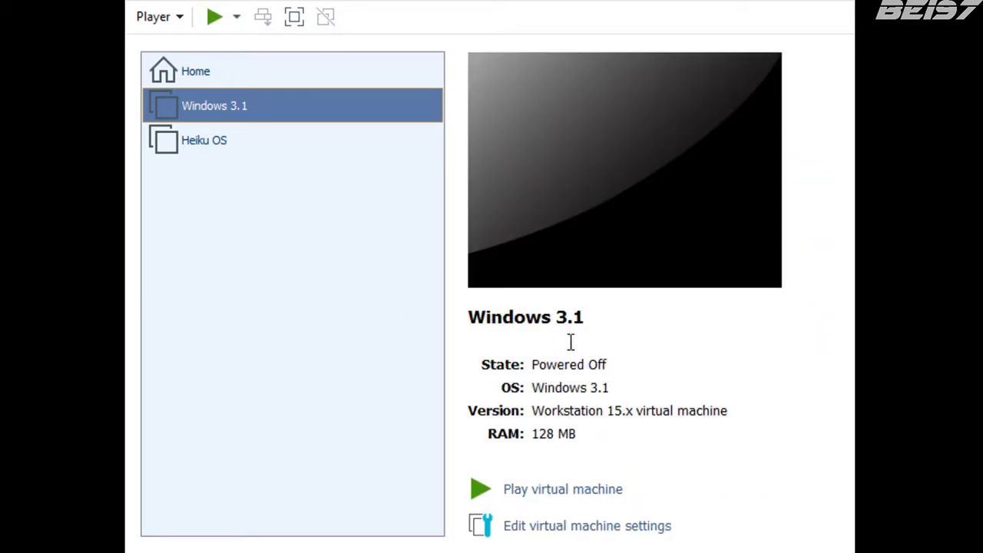
click(552, 492)
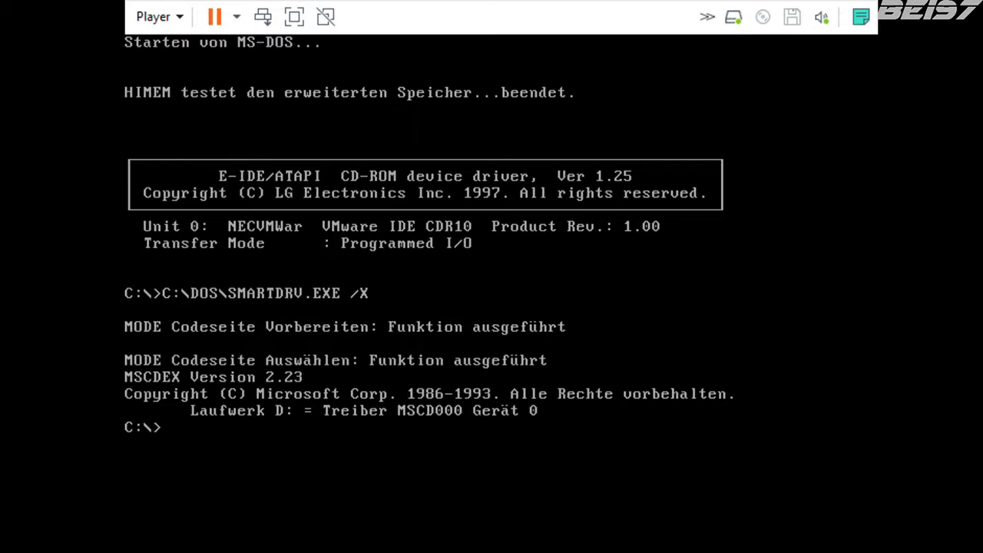
text(dir)
key(Return)
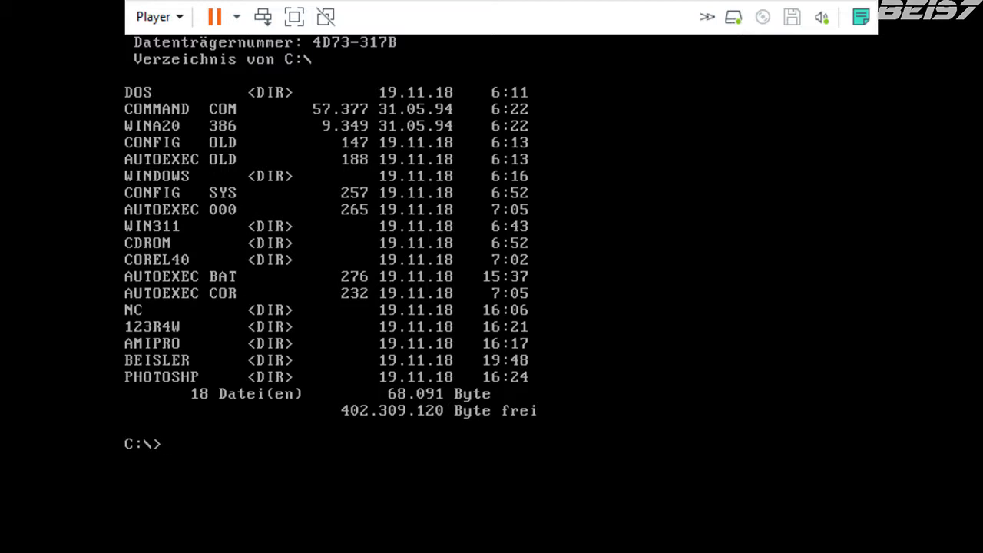
Change to the BEISLER directory on drive C and list its contents.
text(cd beisler)
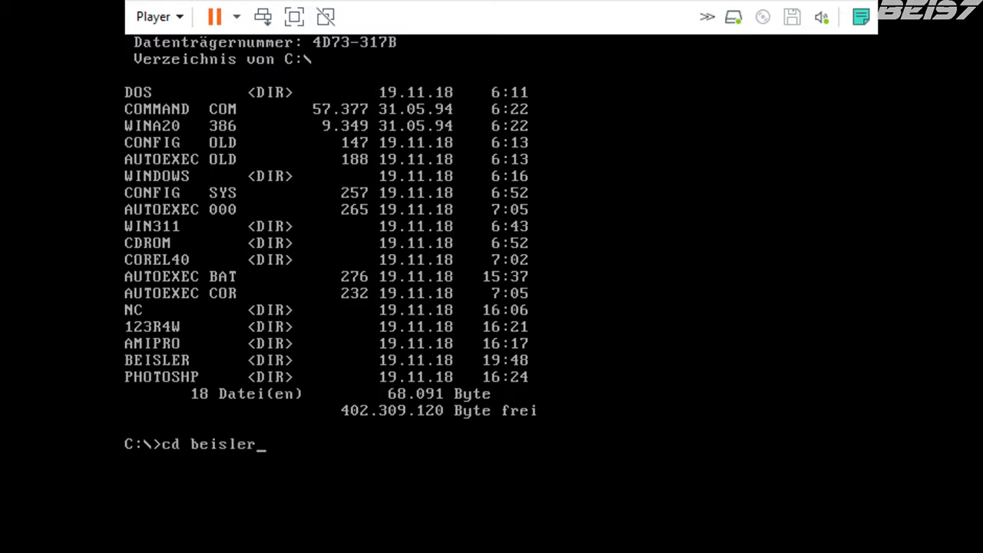
key(Return)
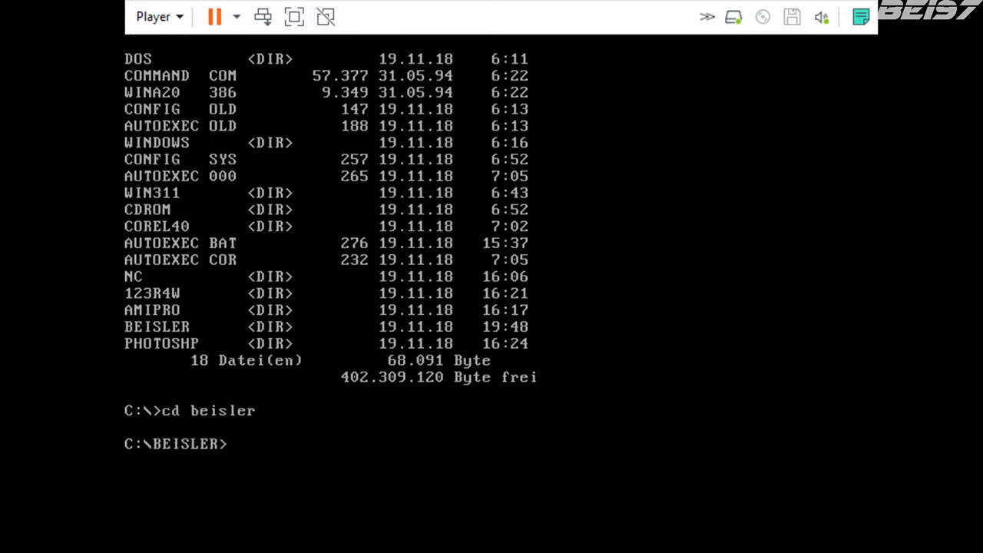
text(dir)
key(Return)
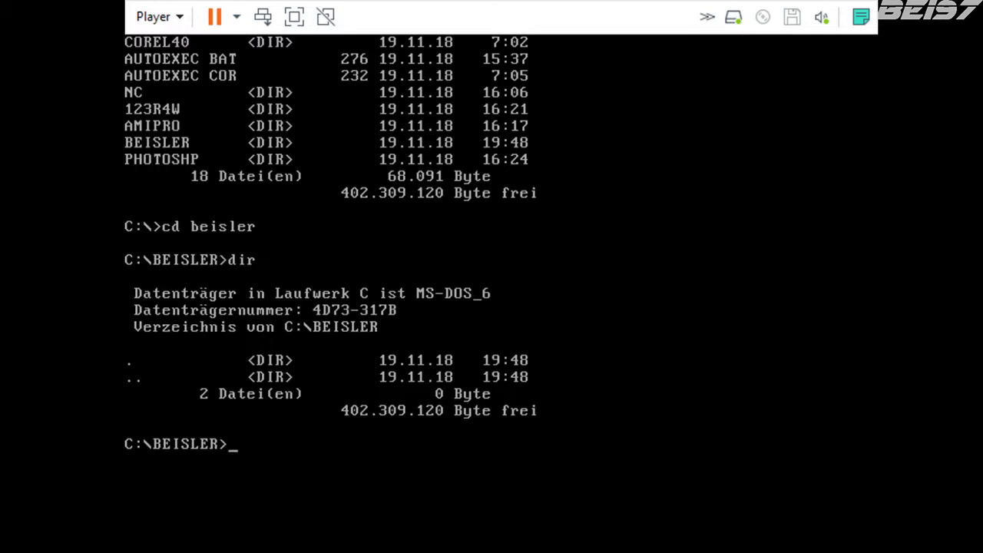
Return to the root directory with cd.. and start Windows with the win command.
text(cd ..)
key(BackSpace)
key(BackSpace)
key(BackSpace)
text(..)
key(Return)
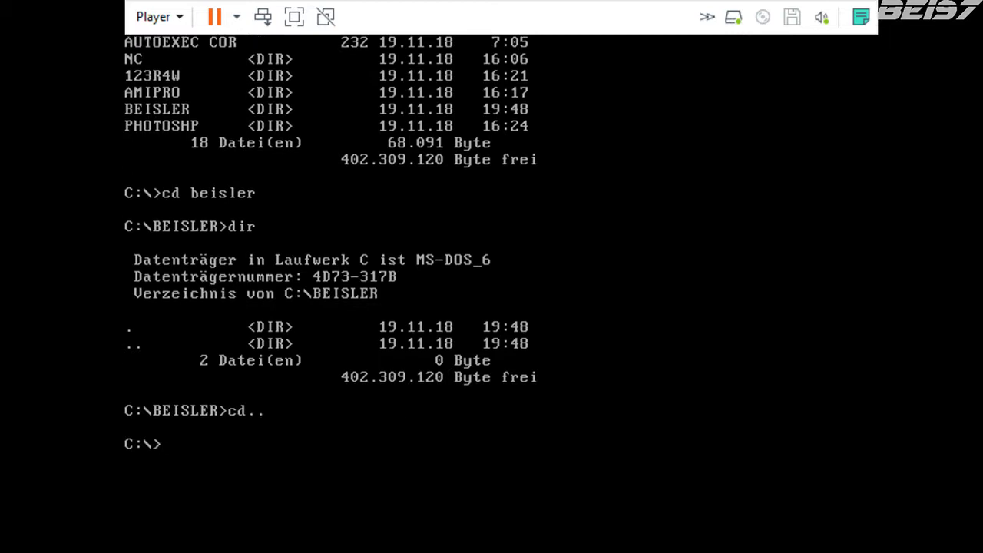
text(win)
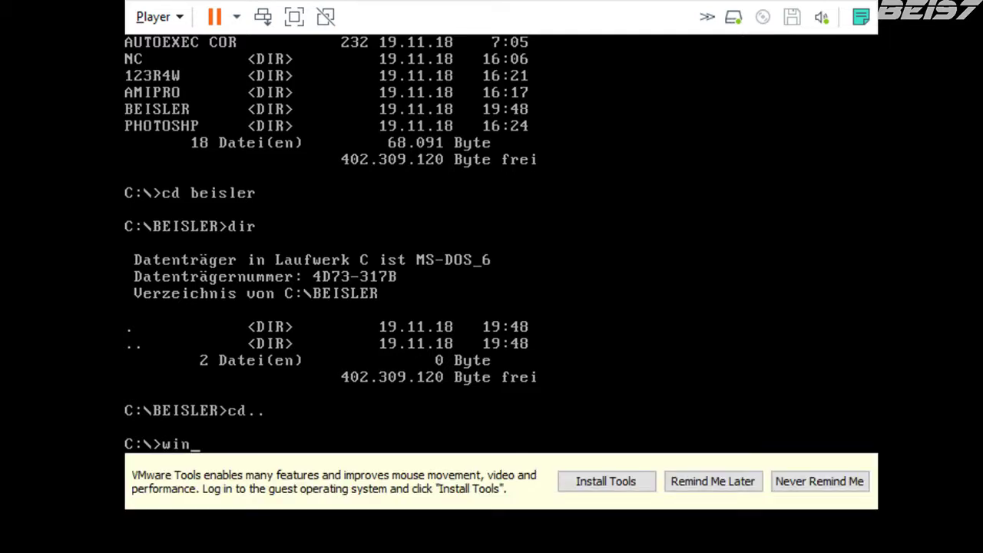
key(Return)
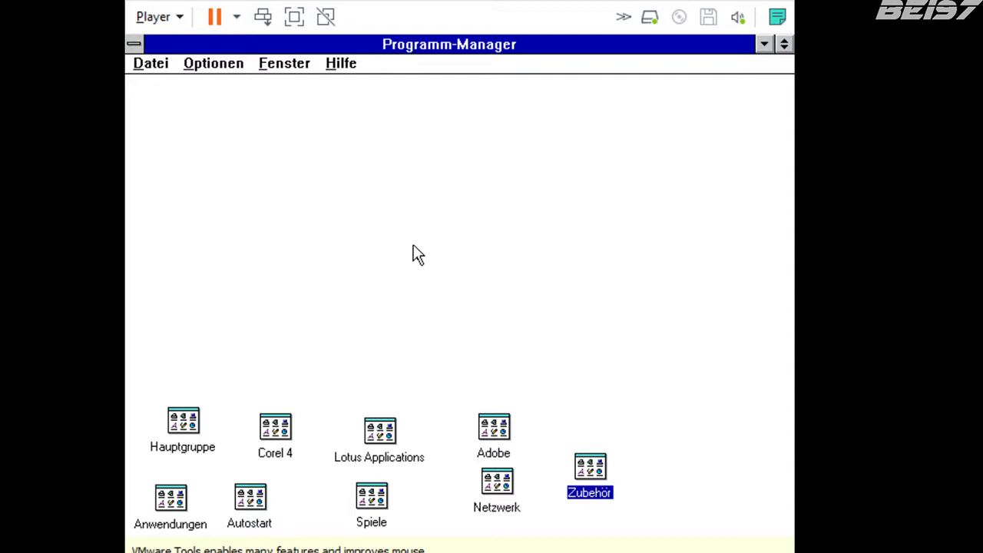
View the version and licence information of the Programm-Manager and close it.
click(345, 64)
click(357, 174)
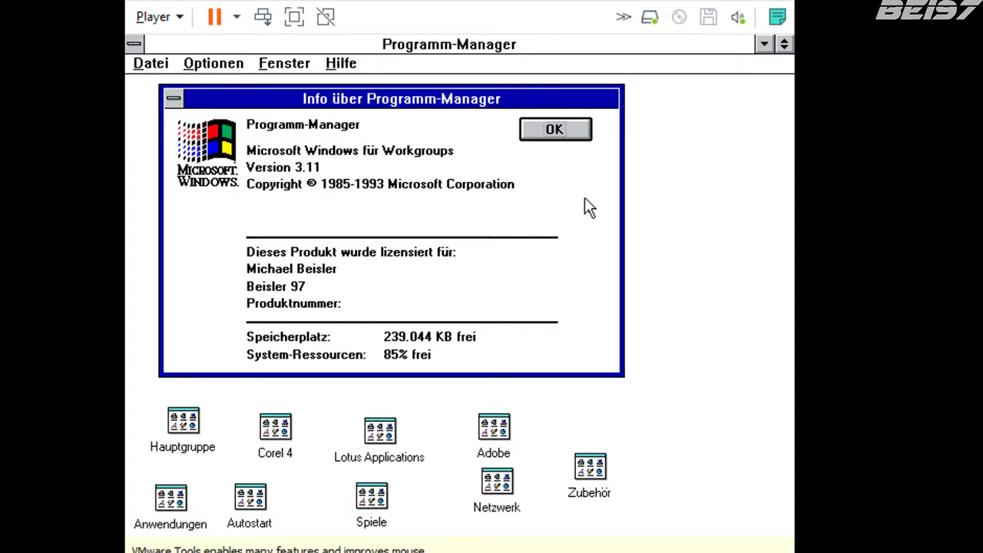
click(567, 129)
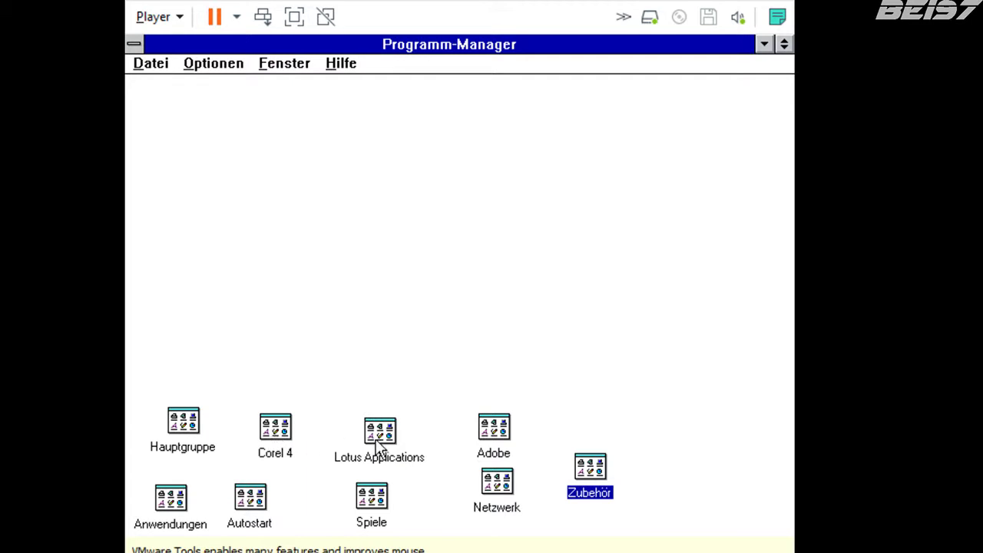
Open the Hauptgruppe program group and start the Datei-Manager.
double_click(184, 421)
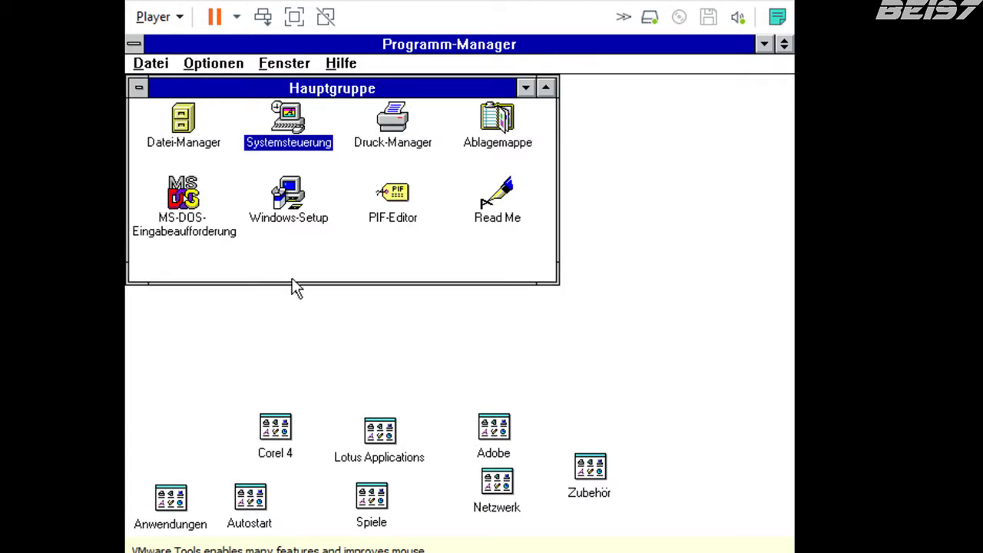
double_click(183, 130)
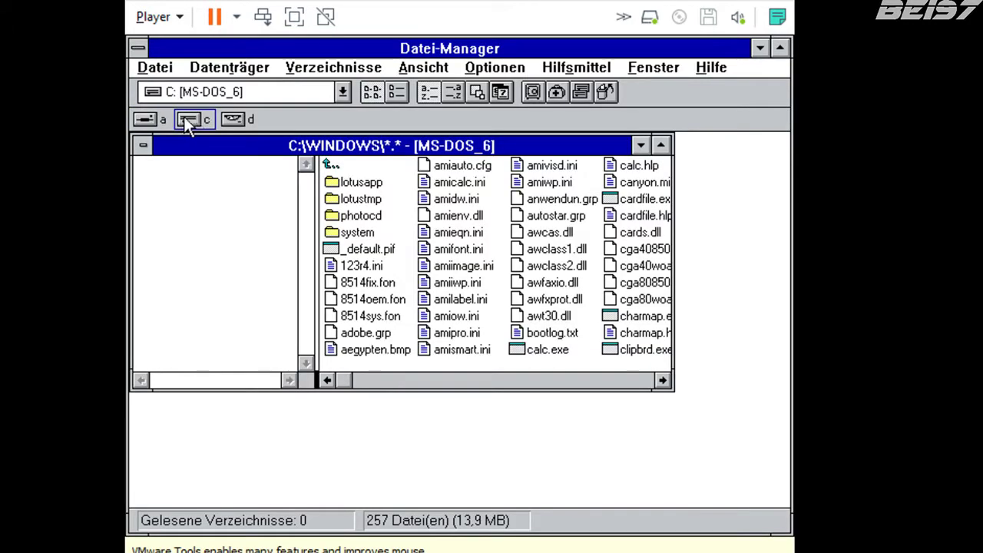
Try to switch the Datei-Manager to drive A, and go up to the root directory of drive C.
click(146, 120)
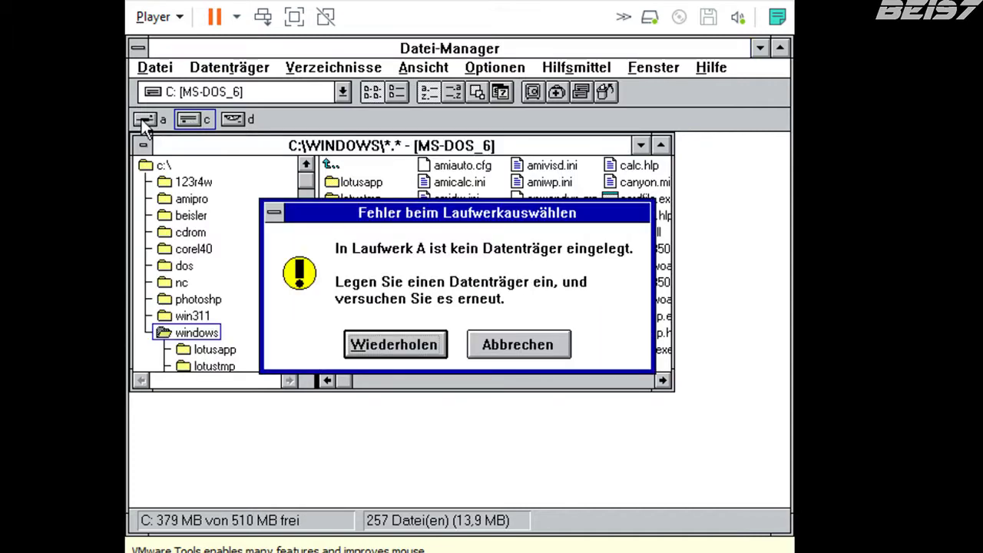
click(492, 343)
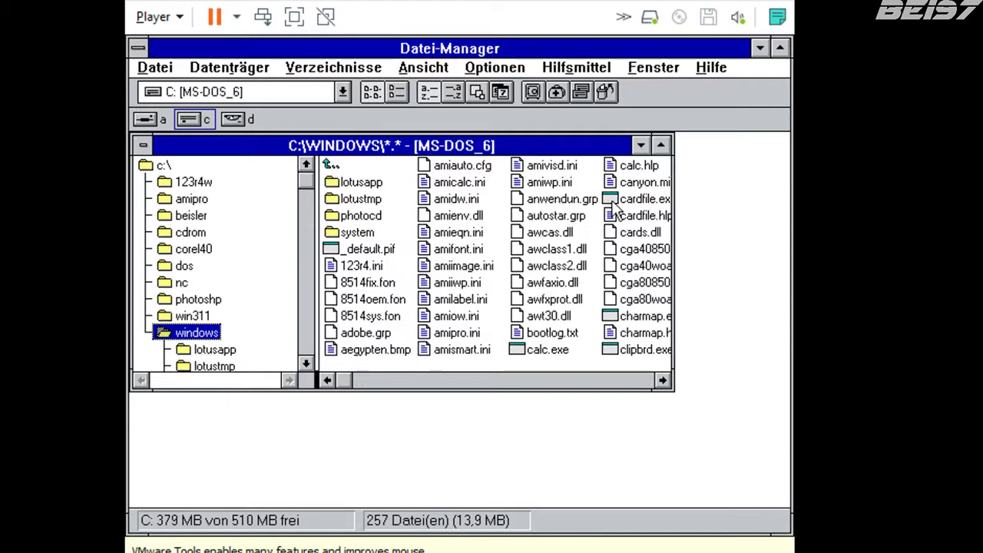
click(364, 168)
double_click(364, 168)
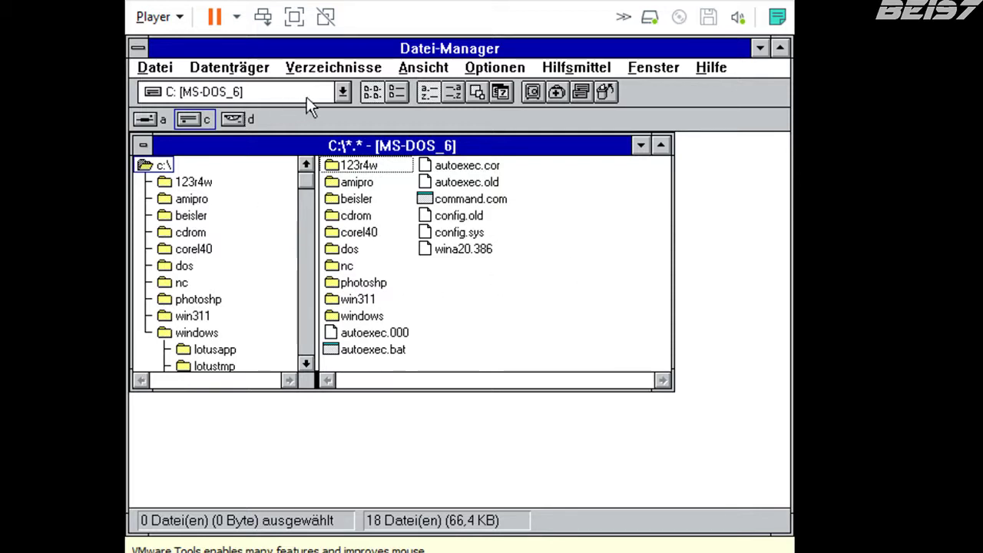
Examine the Datei-Manager's drive list and its commands for files, disks, directories, views, options, tools, windows and help.
click(156, 67)
click(156, 67)
click(343, 92)
click(349, 92)
click(144, 66)
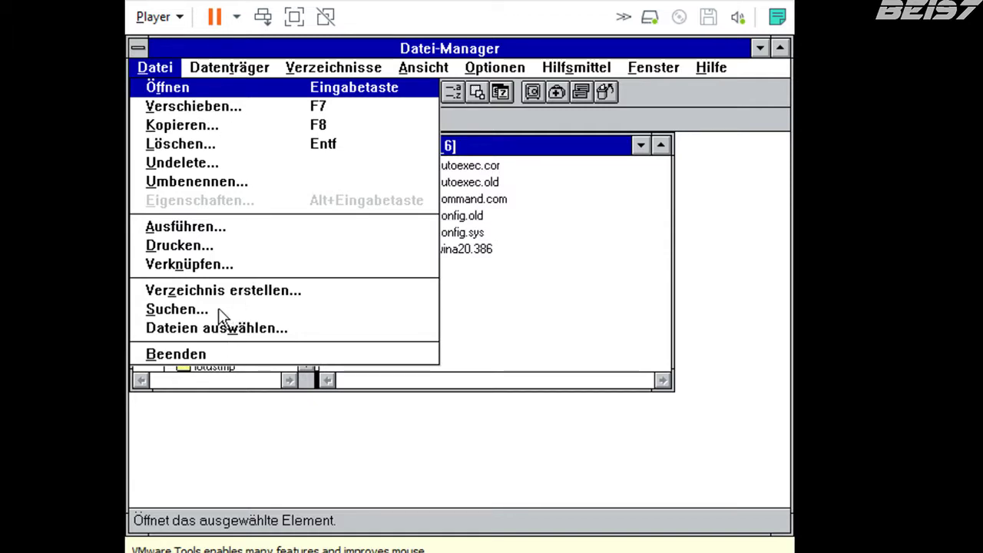
click(244, 69)
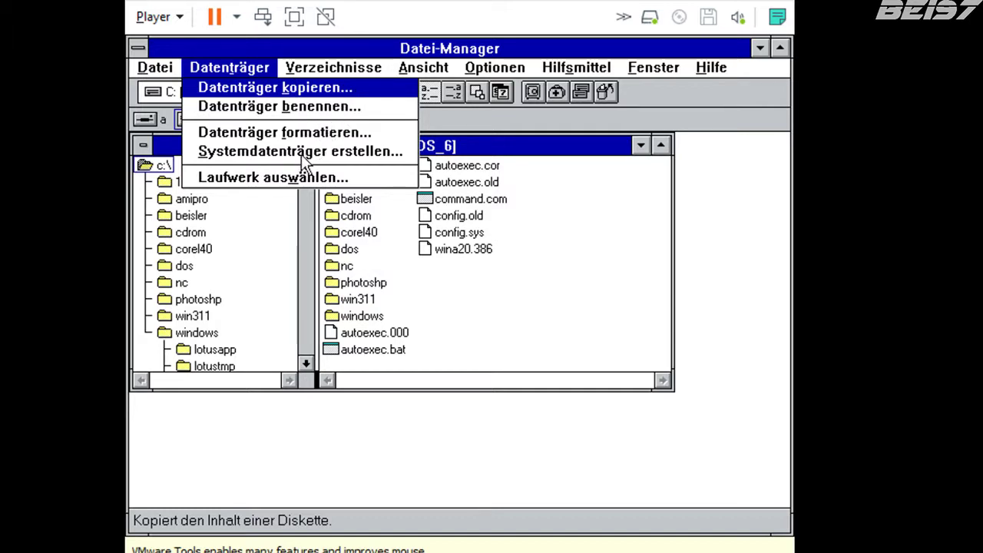
click(370, 66)
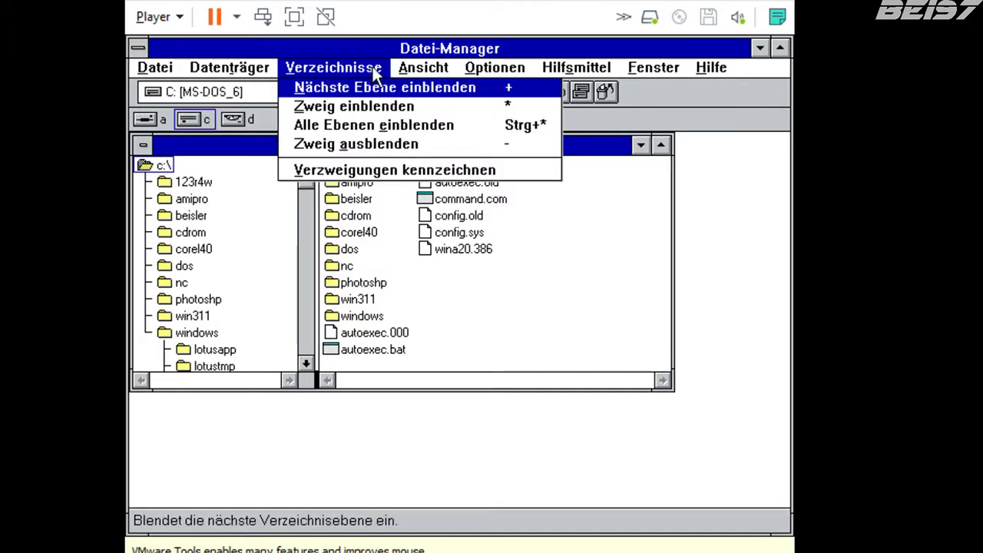
click(424, 69)
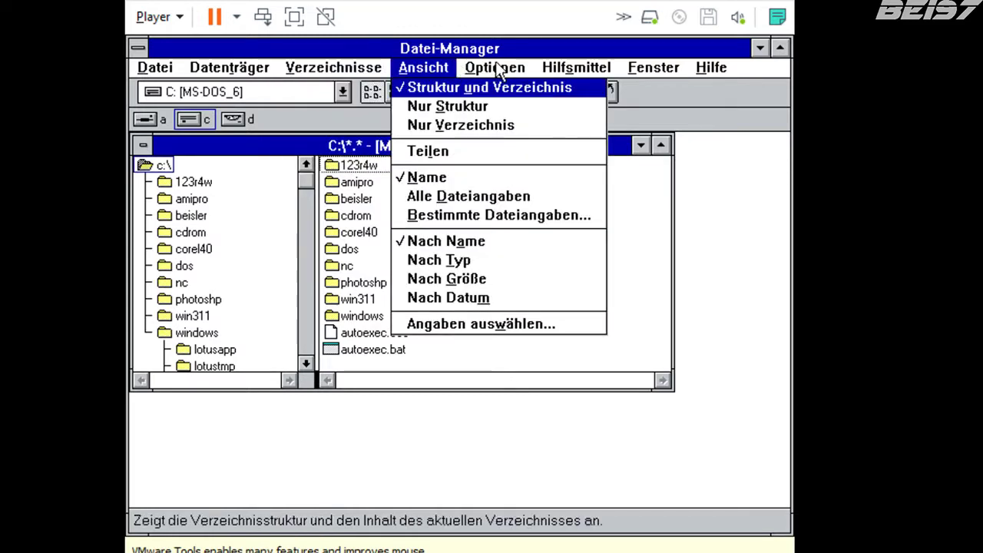
click(495, 66)
click(587, 66)
click(656, 66)
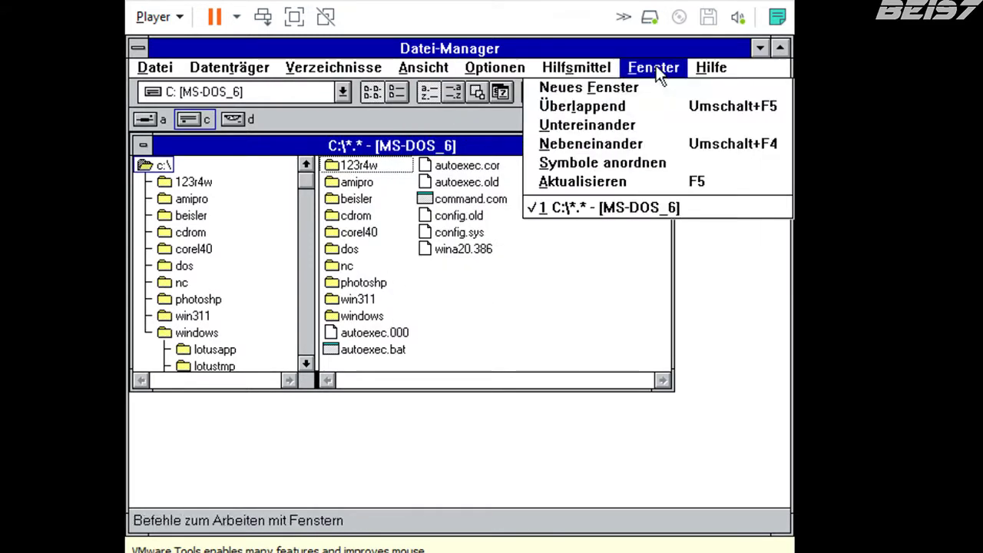
click(700, 67)
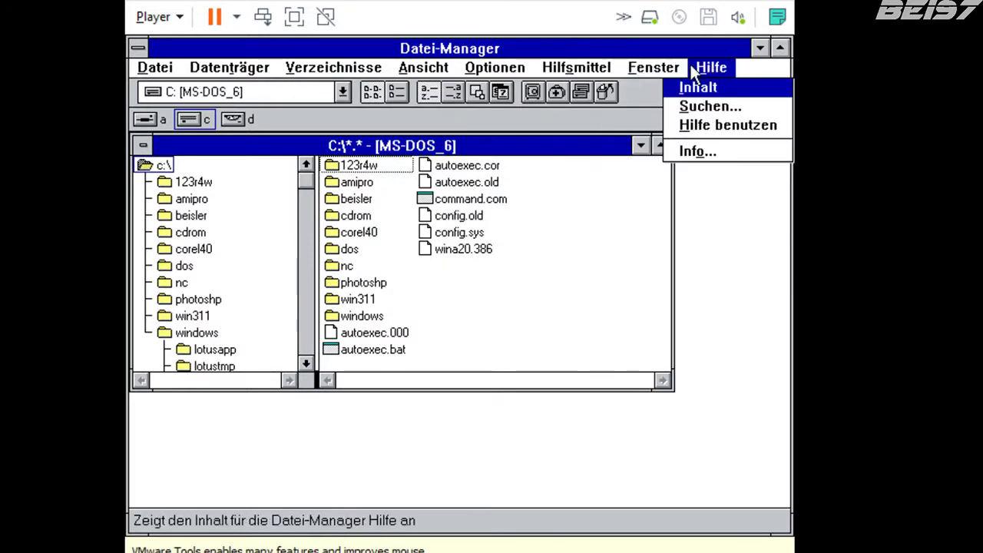
Run a detection-only virus scan of drive C with Microsoft Anti-Virus and dismiss the scan statistics.
click(593, 68)
click(655, 108)
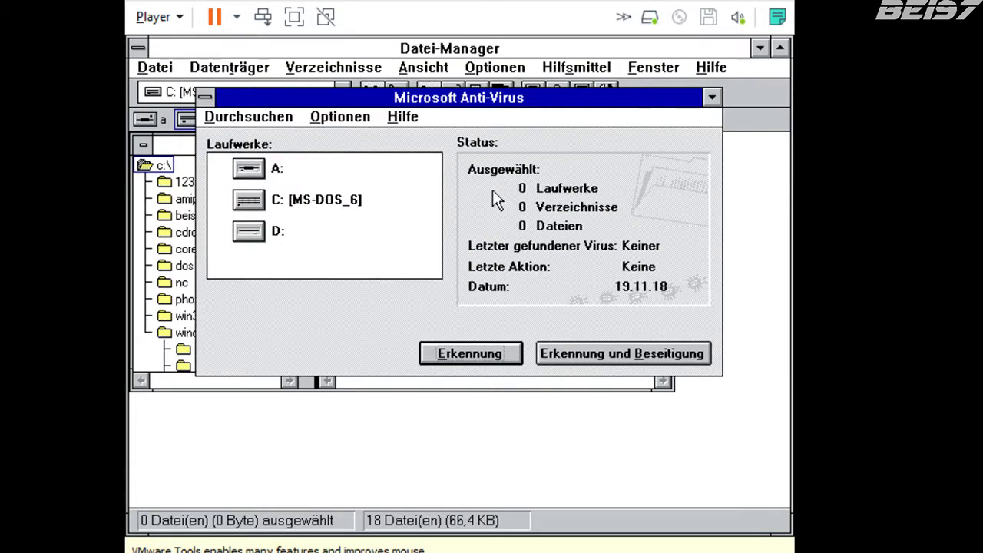
click(323, 206)
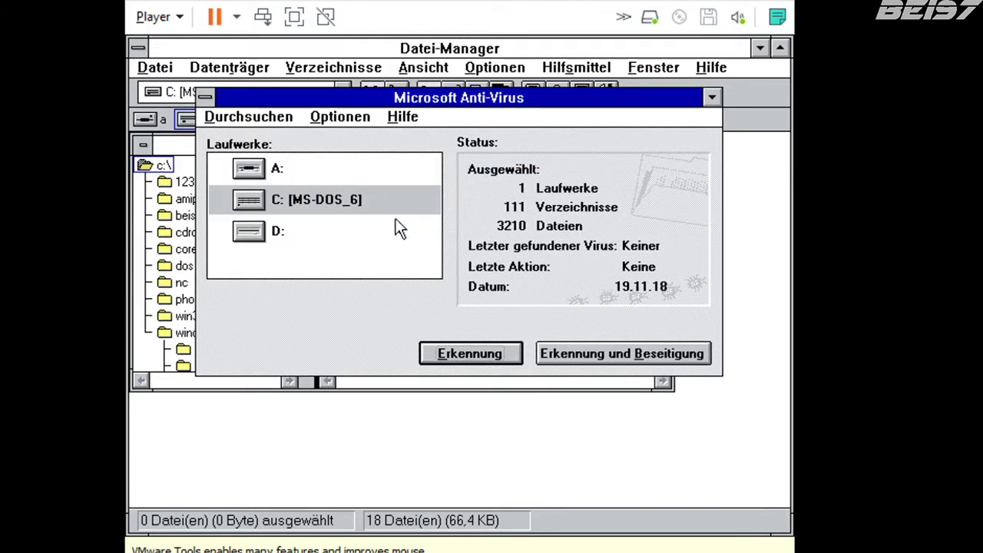
click(348, 198)
click(340, 196)
click(478, 356)
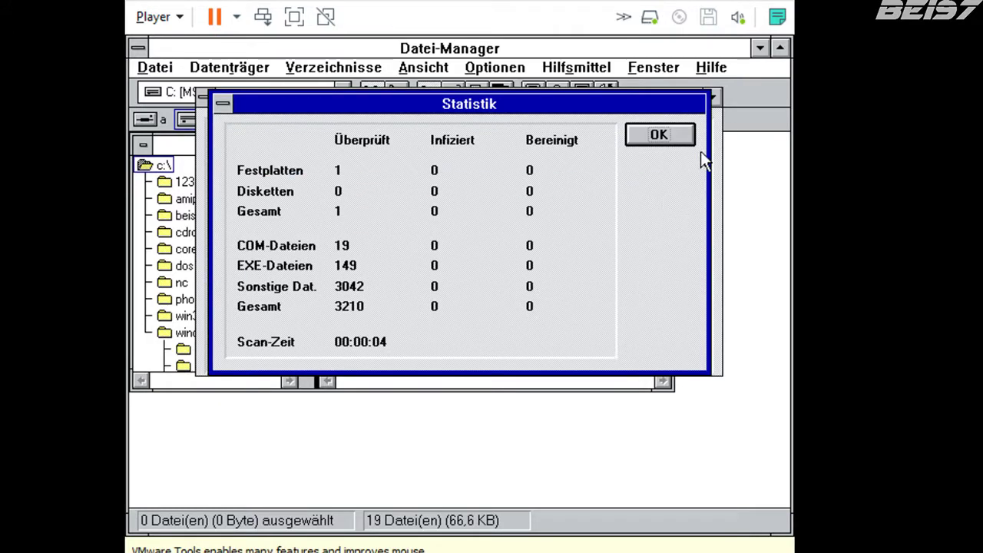
click(659, 136)
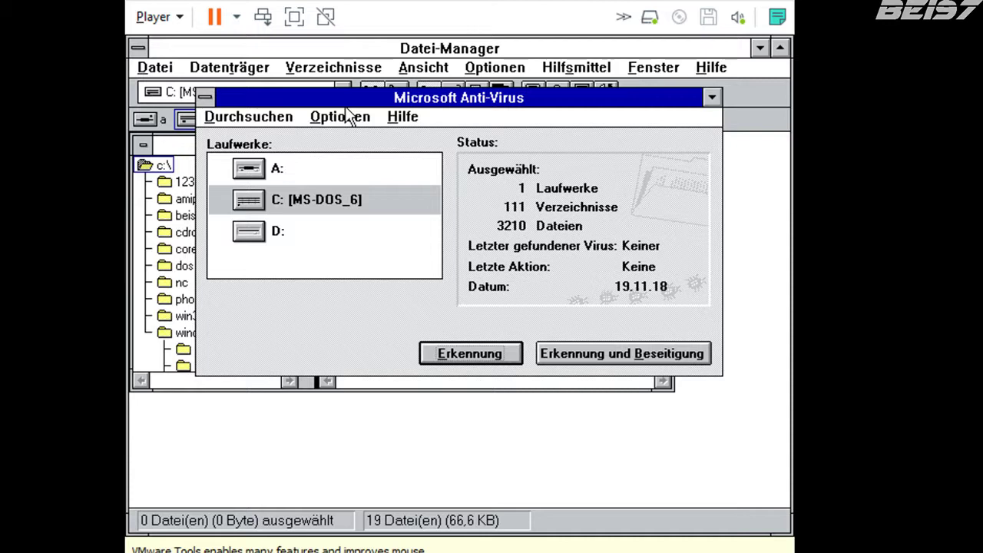
Close Microsoft Anti-Virus and exit the Datei-Manager.
click(205, 97)
click(206, 97)
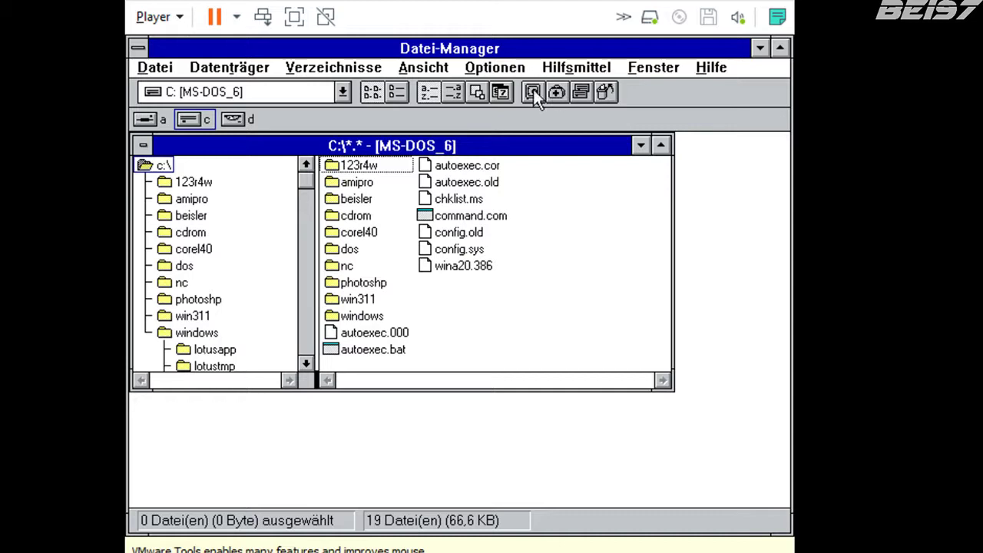
click(155, 69)
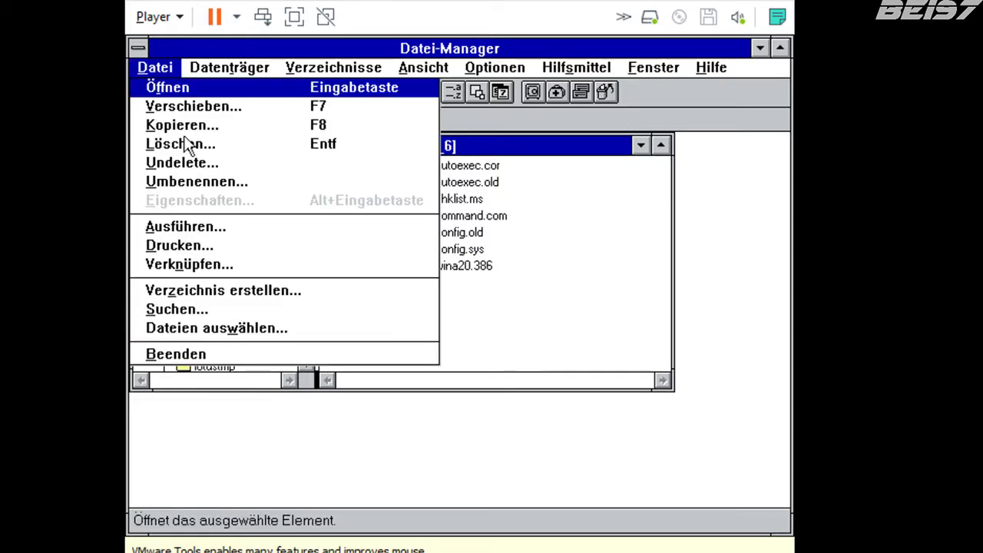
click(220, 356)
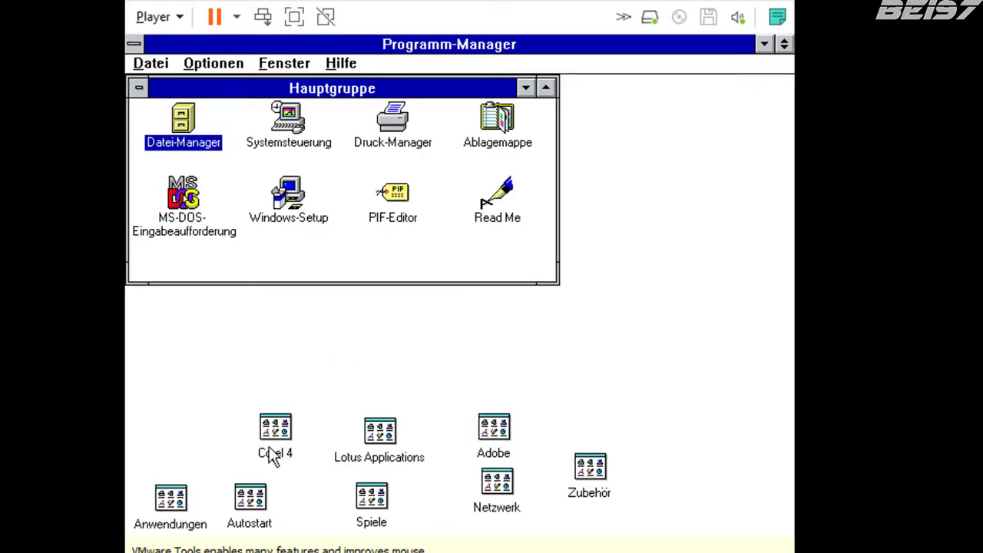
Open the Systemsteuerung and apply the Bordeaux colour scheme to the Windows screen colours.
double_click(290, 131)
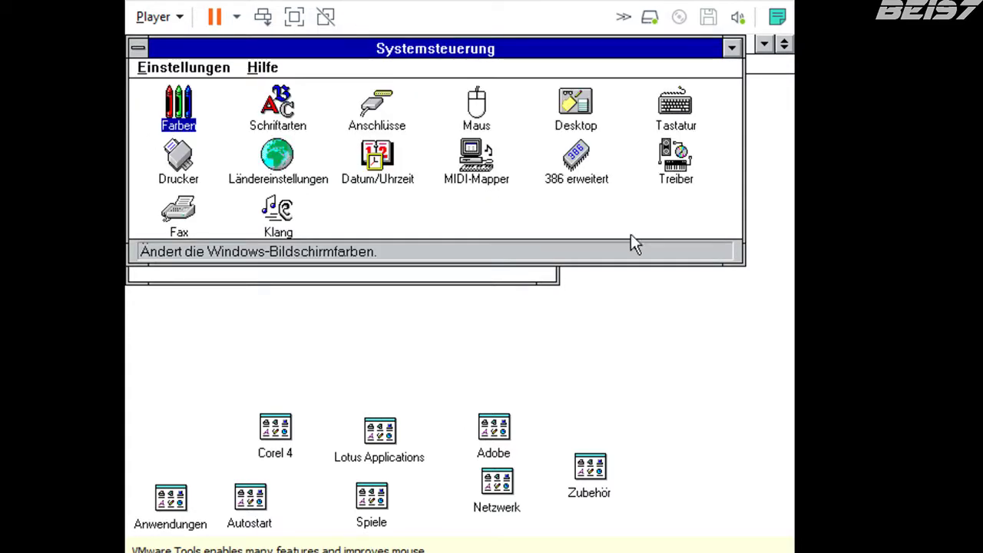
double_click(180, 104)
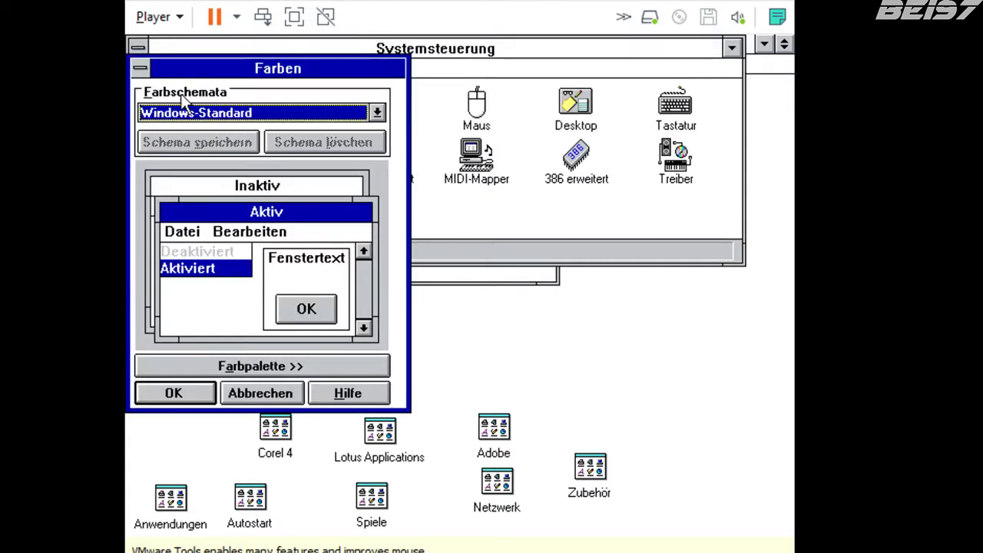
click(261, 113)
click(239, 158)
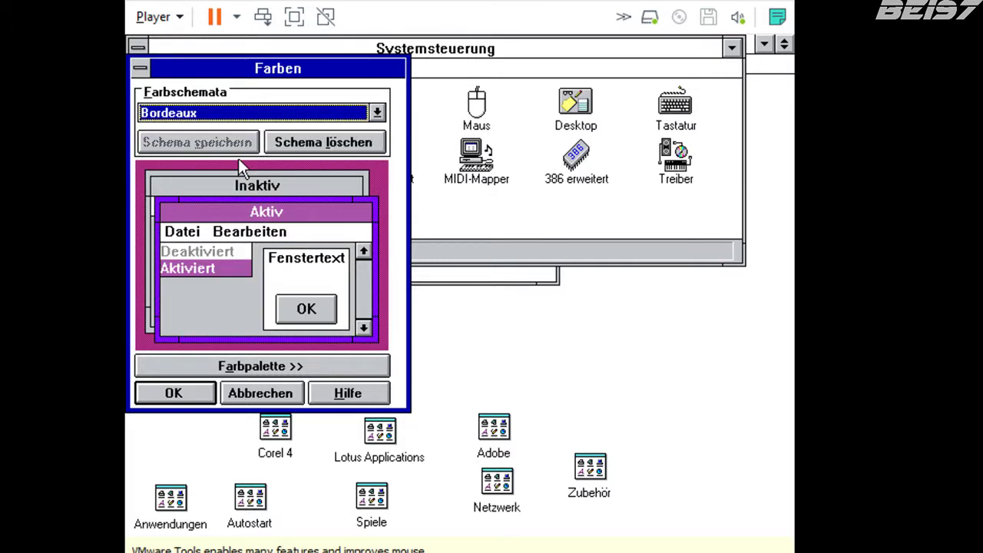
click(207, 390)
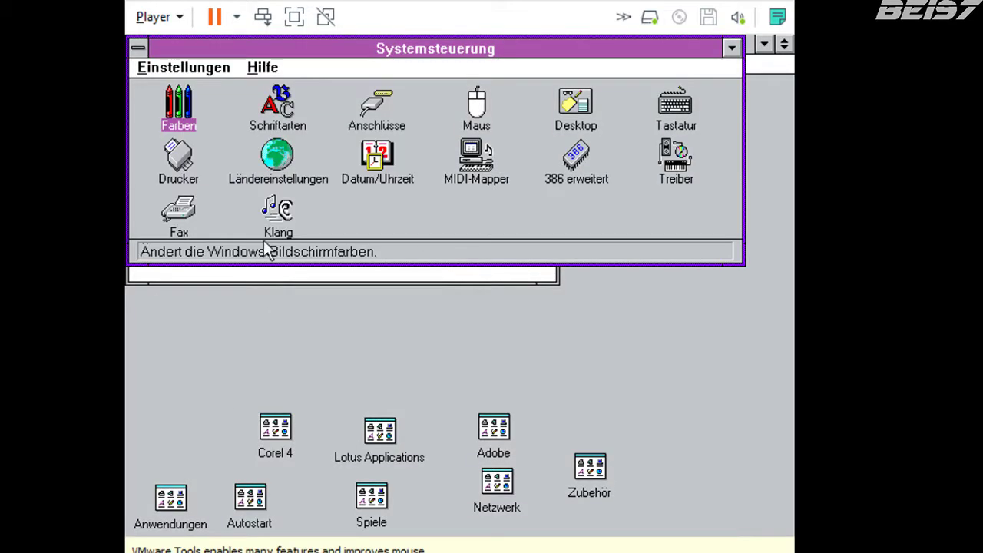
Apply the Jeans colour scheme to the Windows screen colours.
double_click(180, 108)
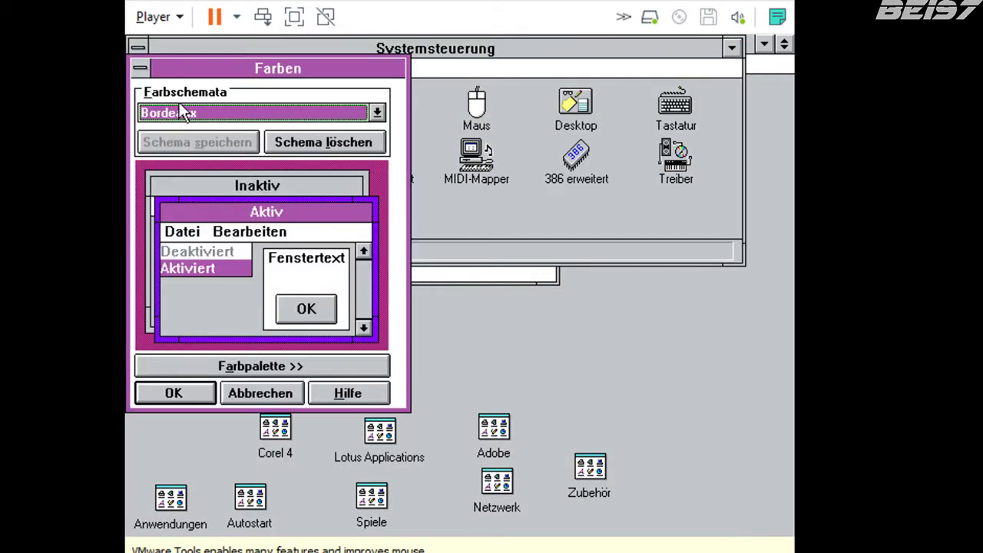
click(215, 113)
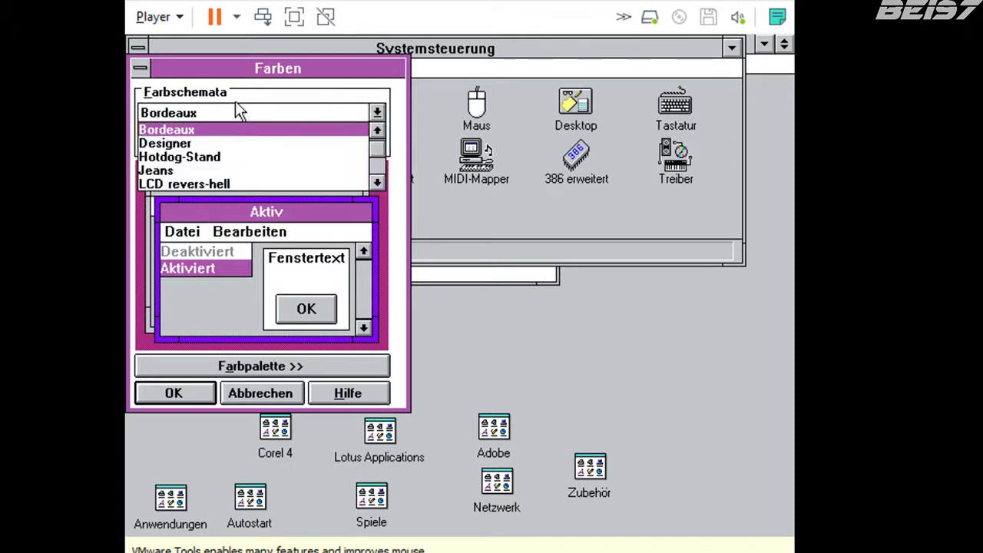
click(192, 171)
click(175, 394)
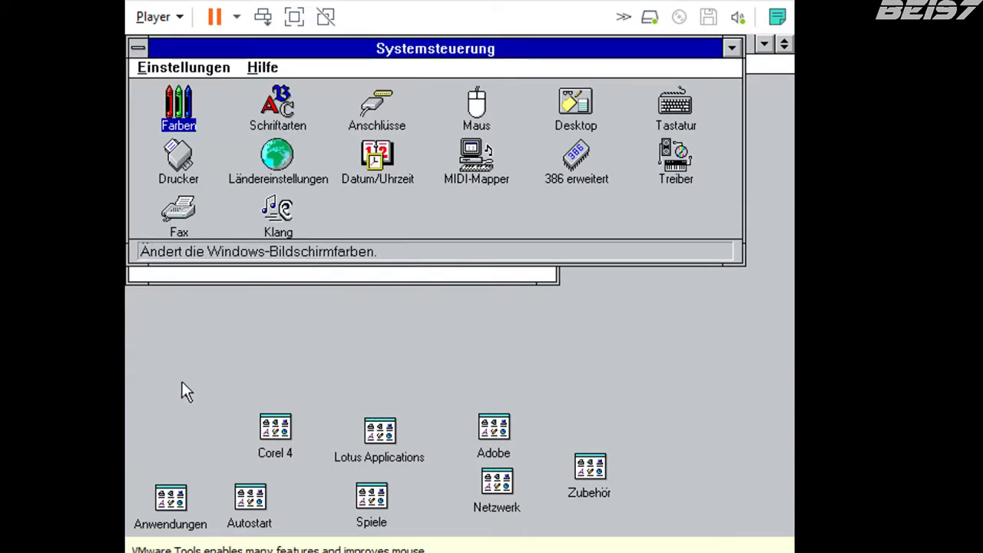
Switch the Windows screen colours to the Mahagoni colour scheme.
click(196, 67)
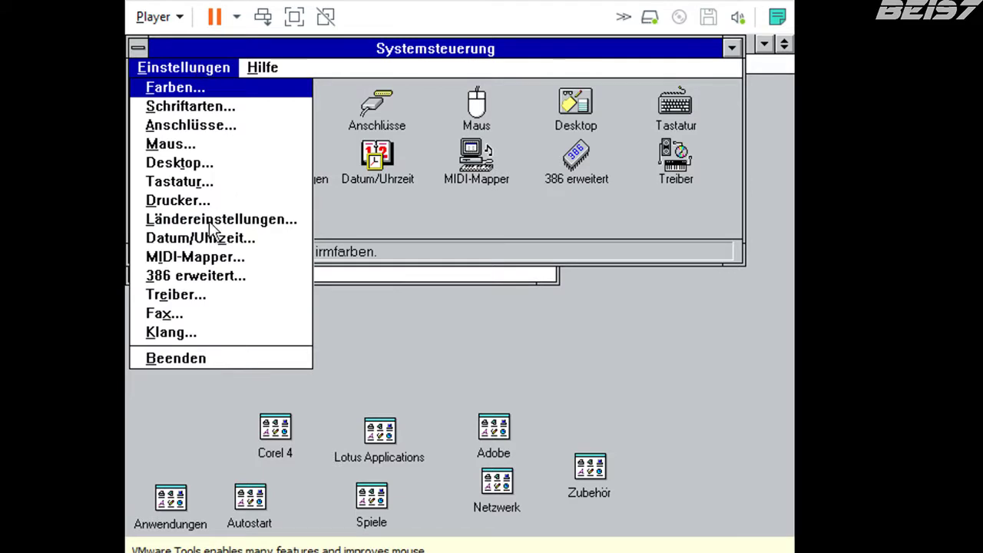
click(182, 92)
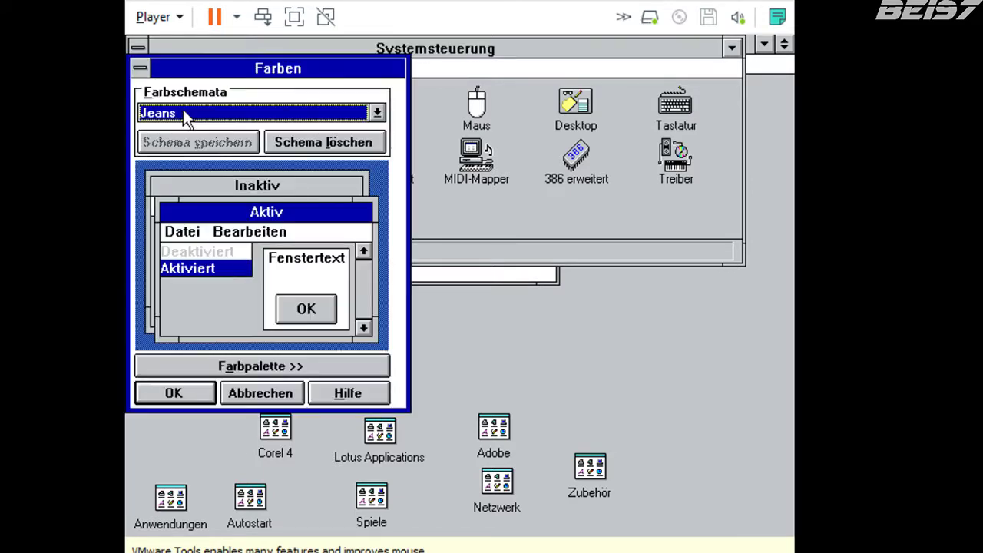
click(321, 110)
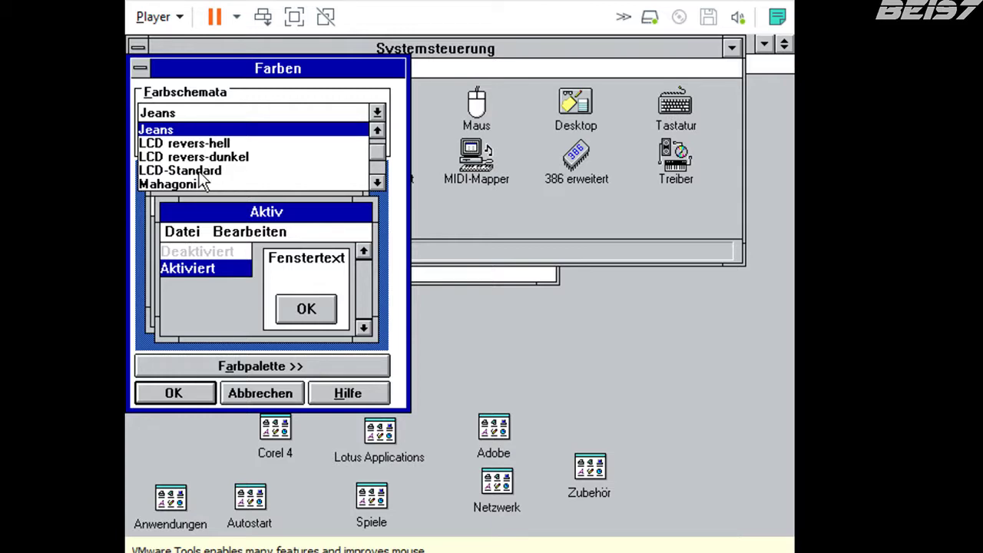
click(183, 184)
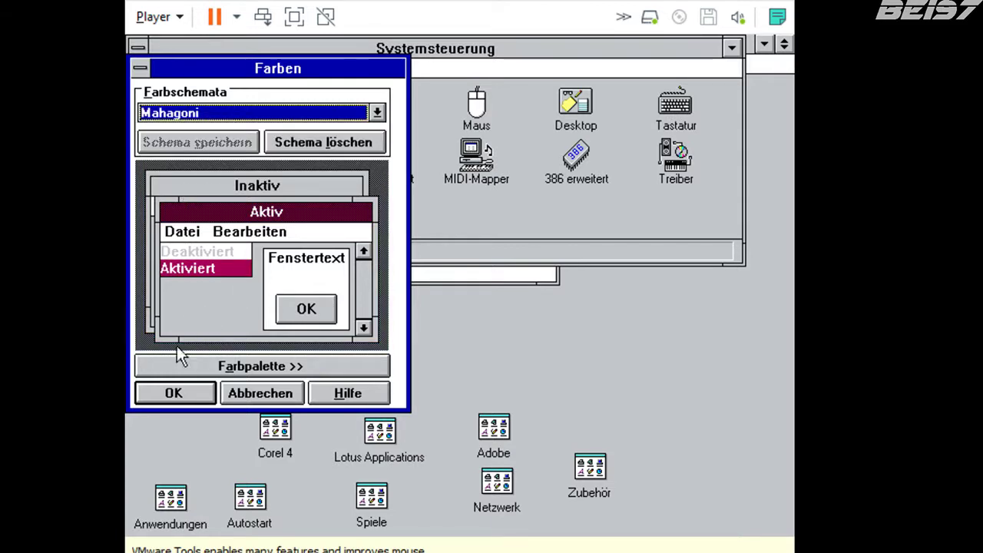
click(175, 391)
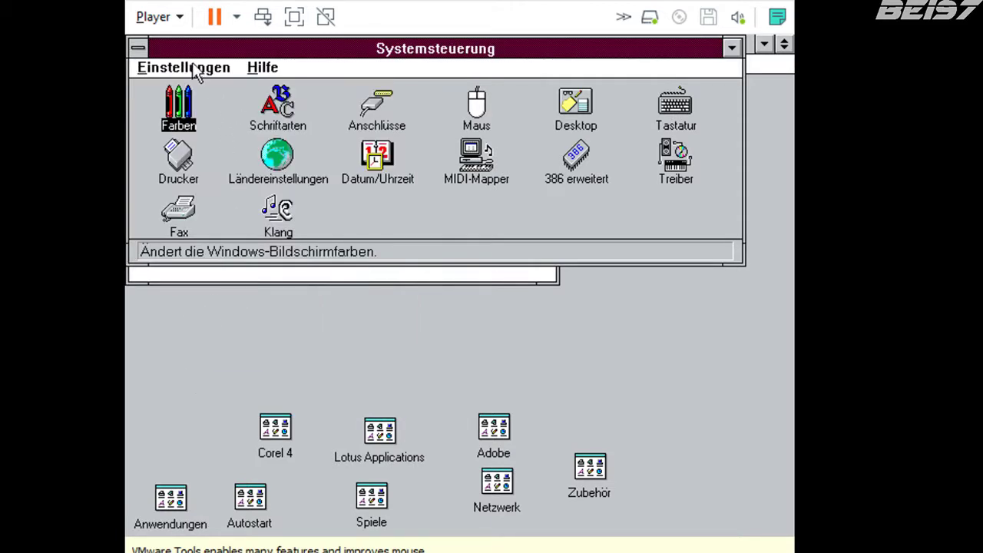
Preview the Monochrom colour scheme and apply the Neon scheme to the Windows screen colours.
double_click(170, 104)
click(194, 113)
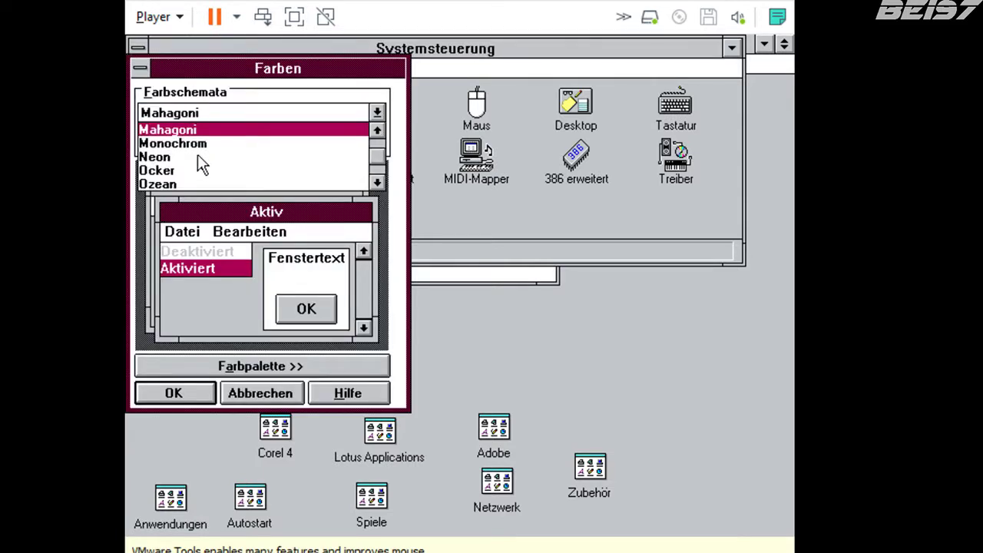
click(250, 143)
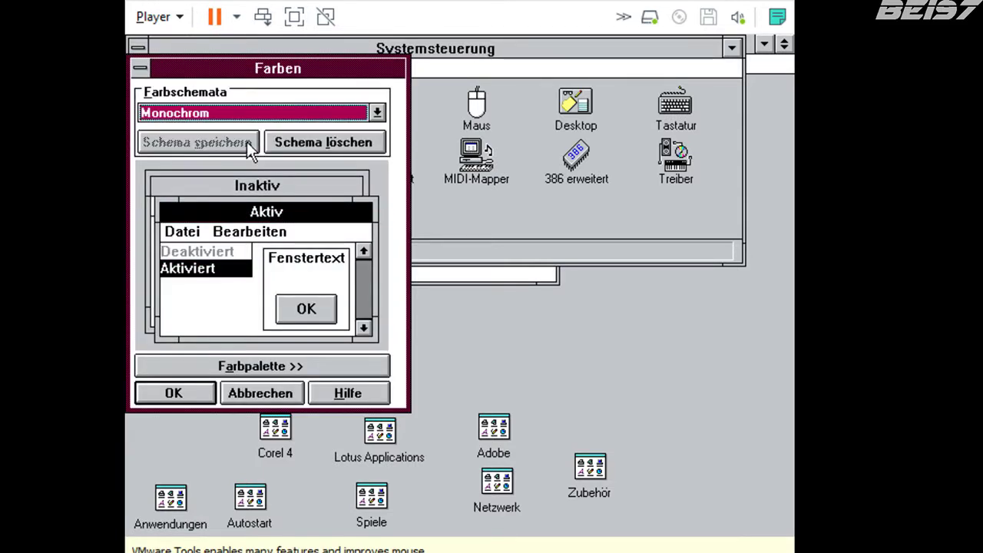
click(219, 115)
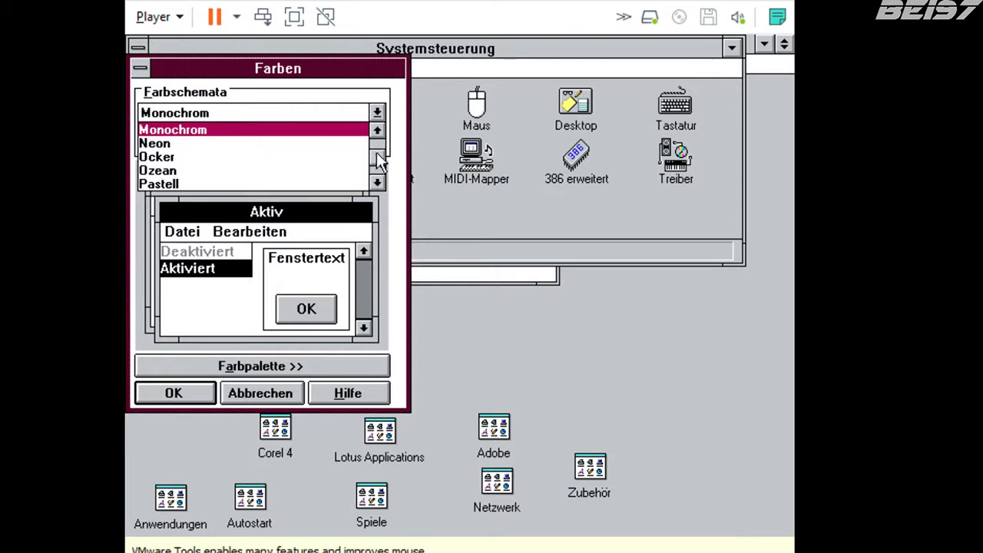
drag(380, 162, 252, 125)
click(259, 133)
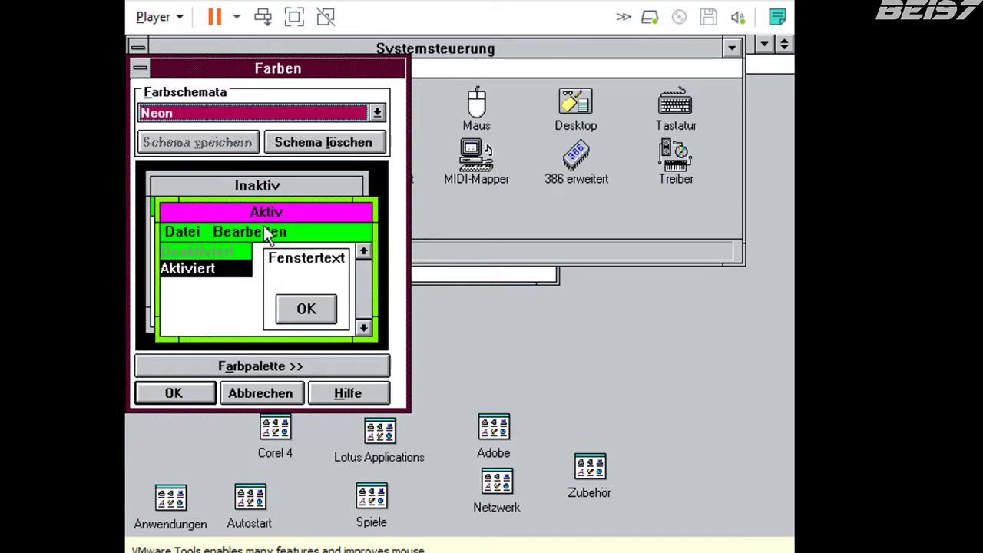
click(181, 390)
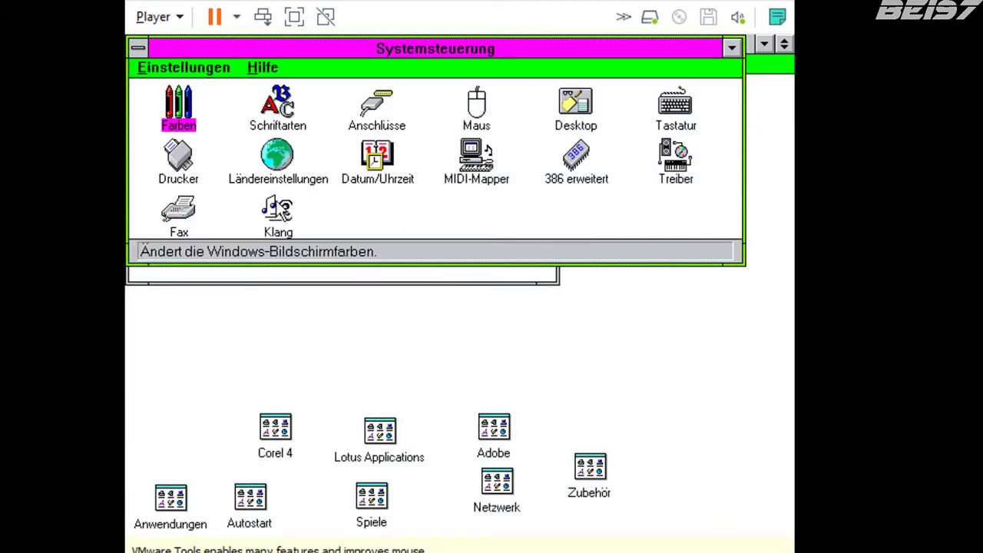
Customise the Neon scheme's basic colours with a yellow desktop, a green active title bar and a red menu bar.
double_click(191, 90)
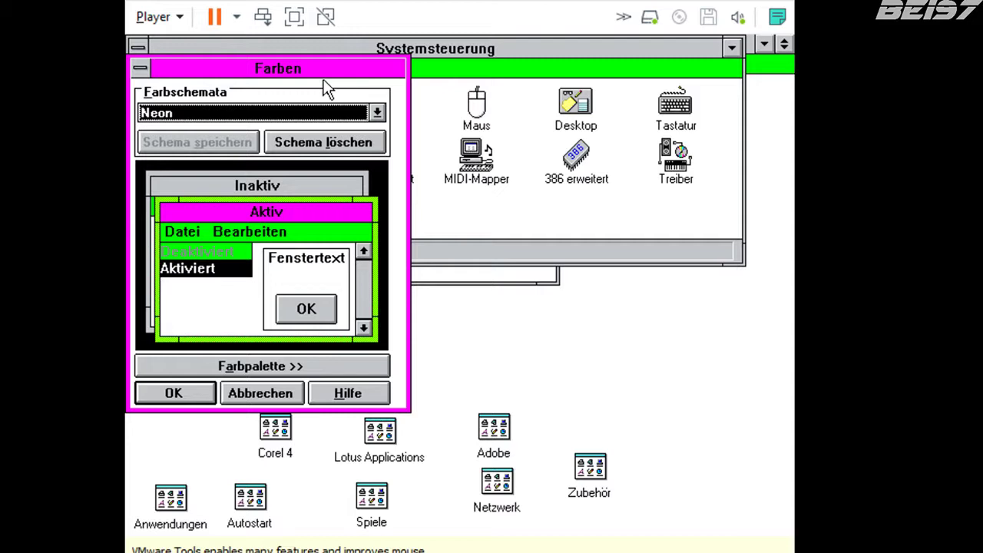
click(275, 374)
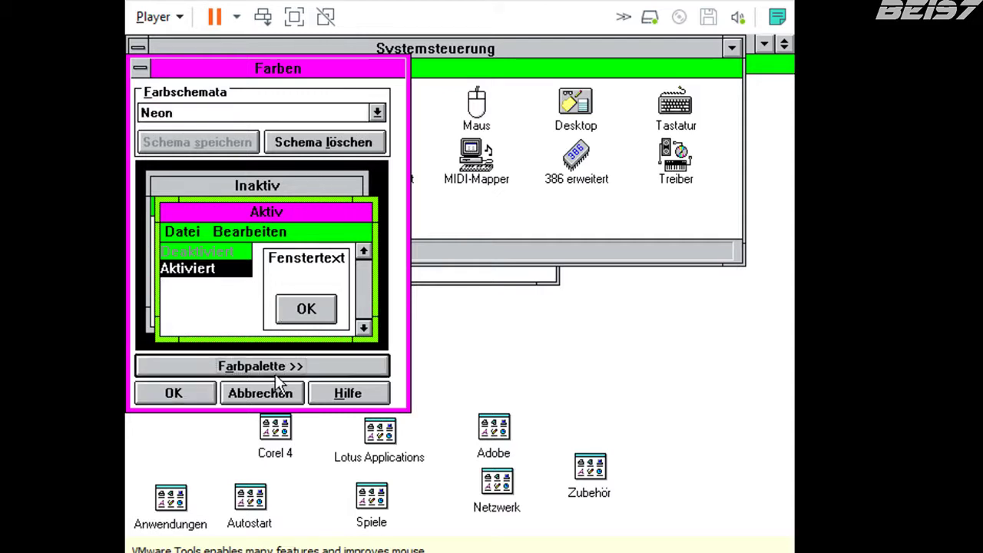
click(276, 374)
click(458, 206)
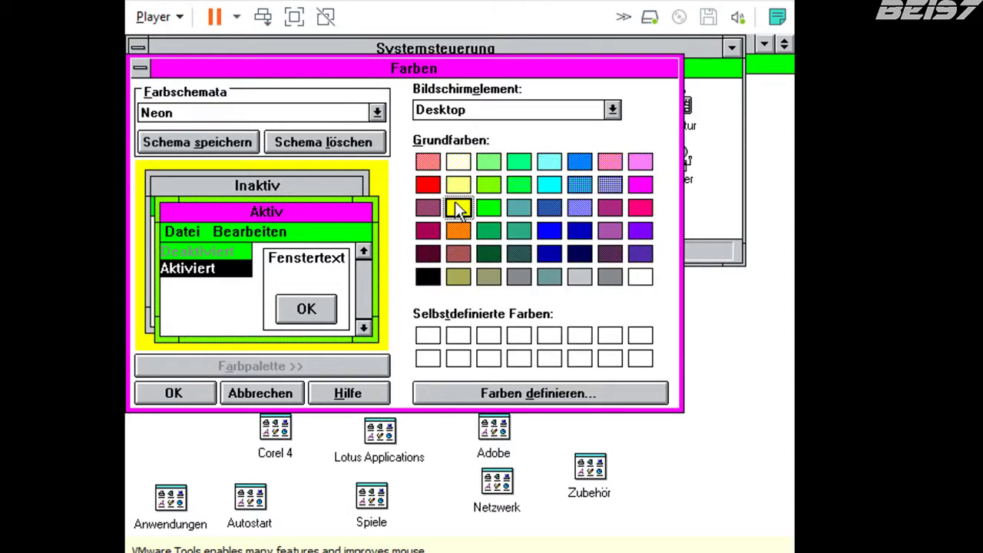
click(355, 211)
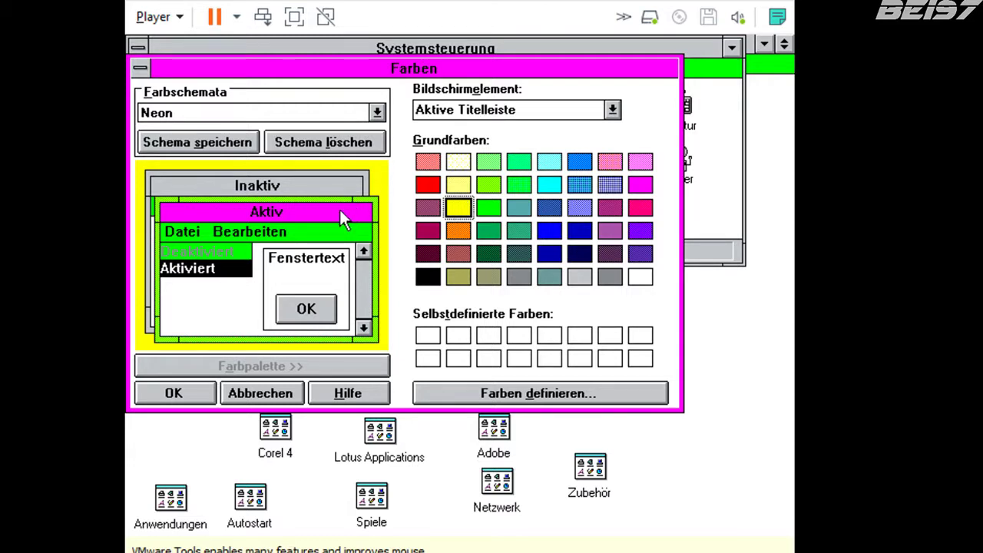
click(527, 186)
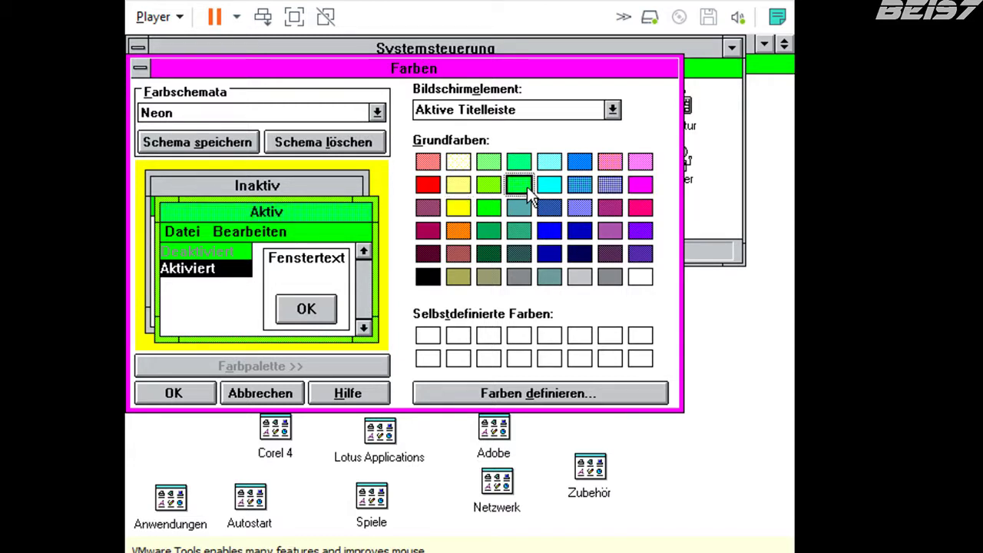
click(313, 232)
click(428, 185)
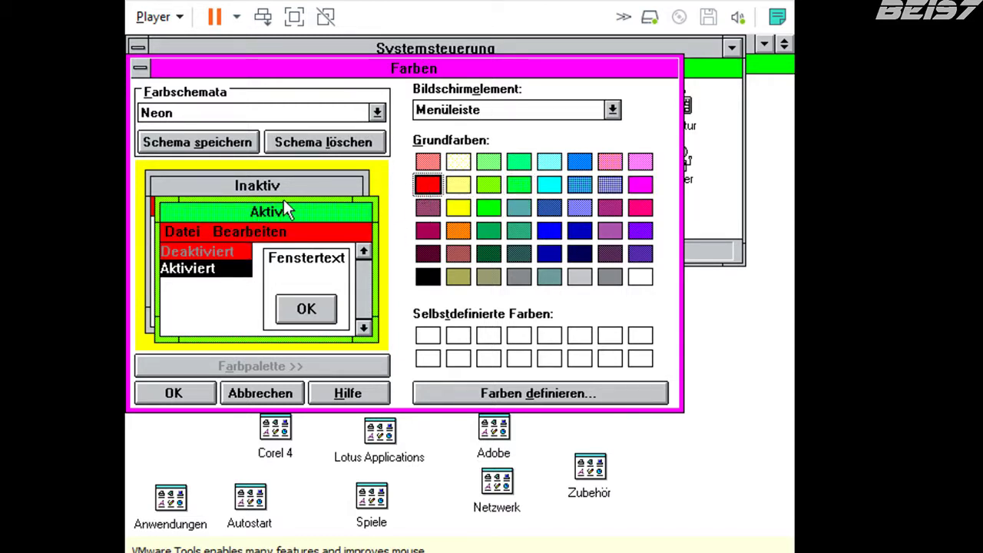
Colour the inactive title text dark magenta, the inactive frame pink and the inactive title bar green, and apply the colours.
click(258, 186)
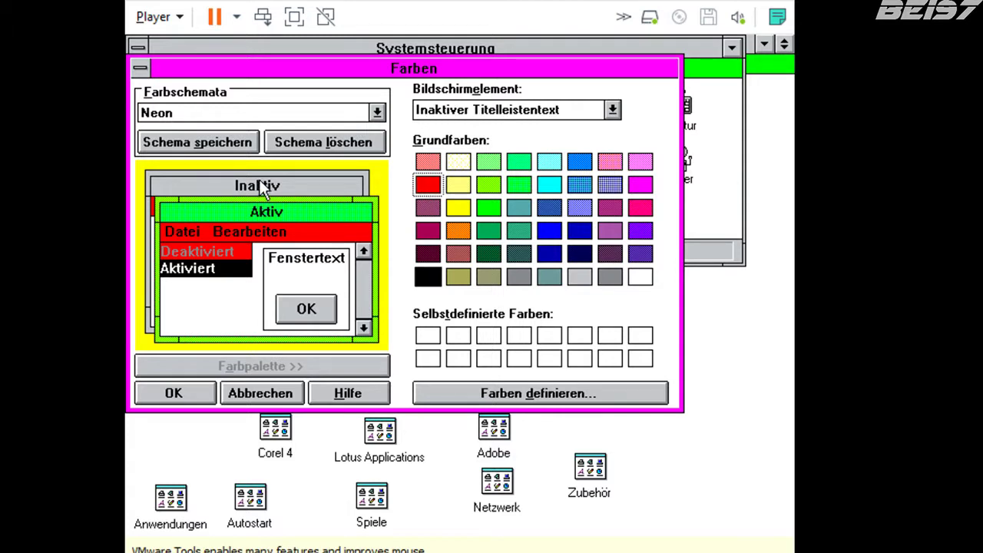
click(428, 234)
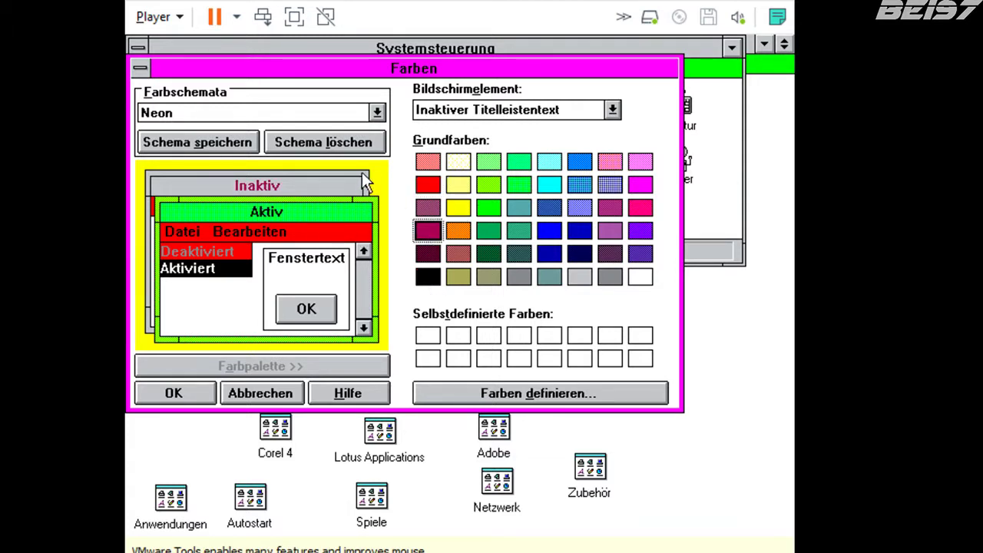
click(363, 173)
click(641, 208)
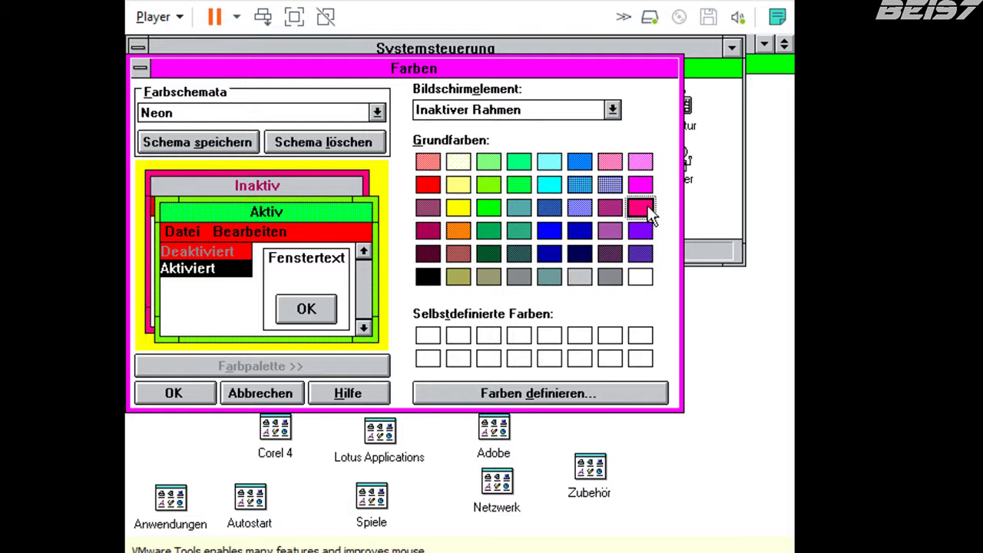
click(342, 192)
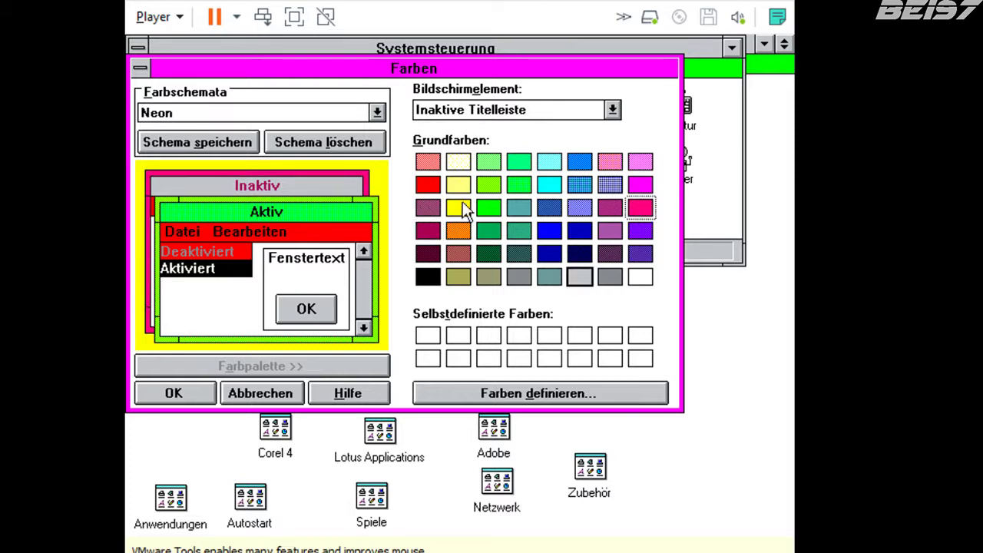
click(519, 182)
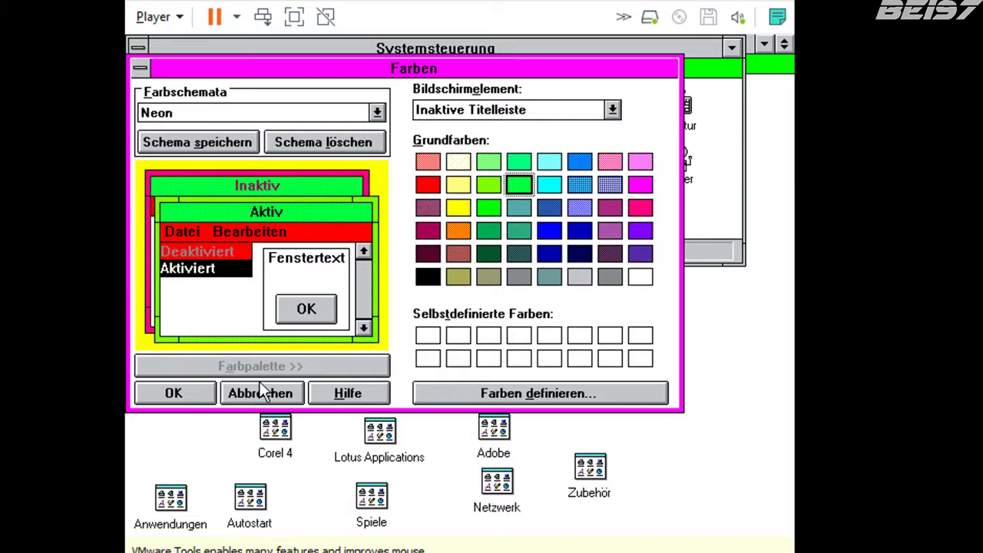
click(189, 390)
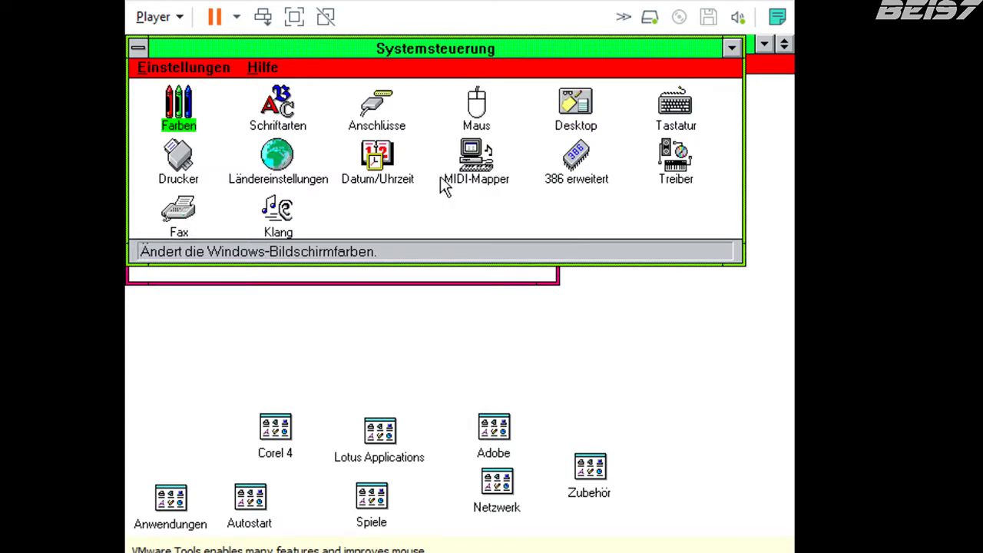
Look through the installed fonts and the serial ports COM1 to COM4, closing each dialog without changes.
drag(304, 54, 308, 84)
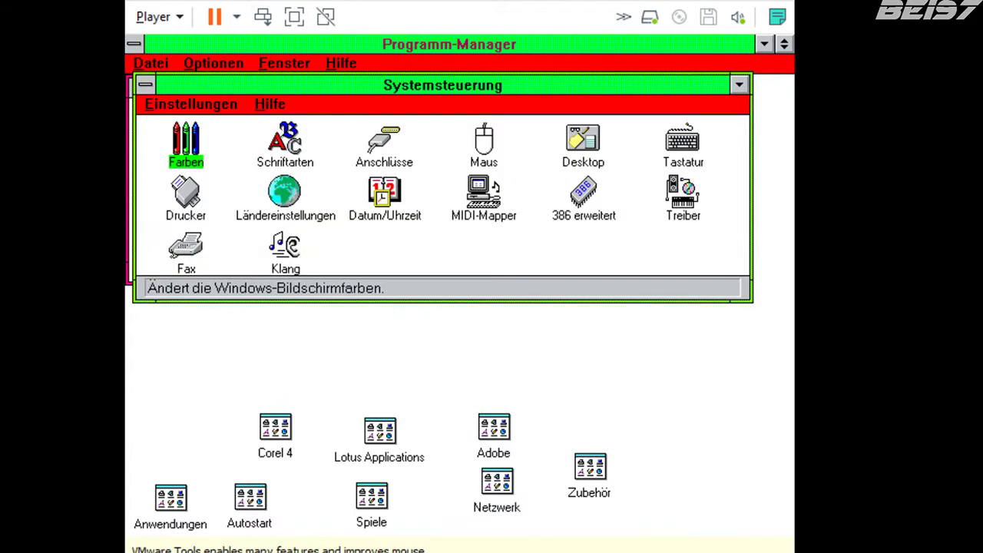
double_click(291, 141)
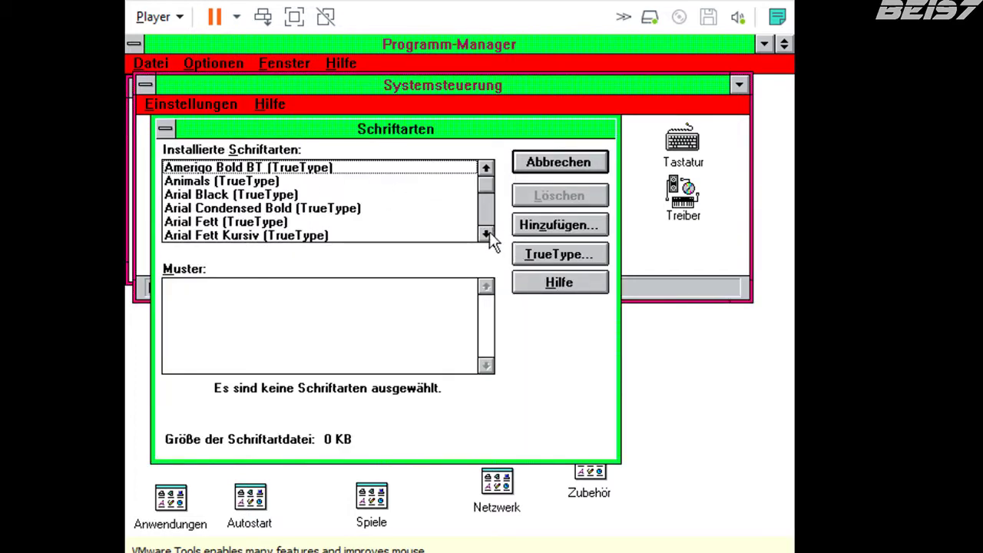
drag(487, 233, 487, 232)
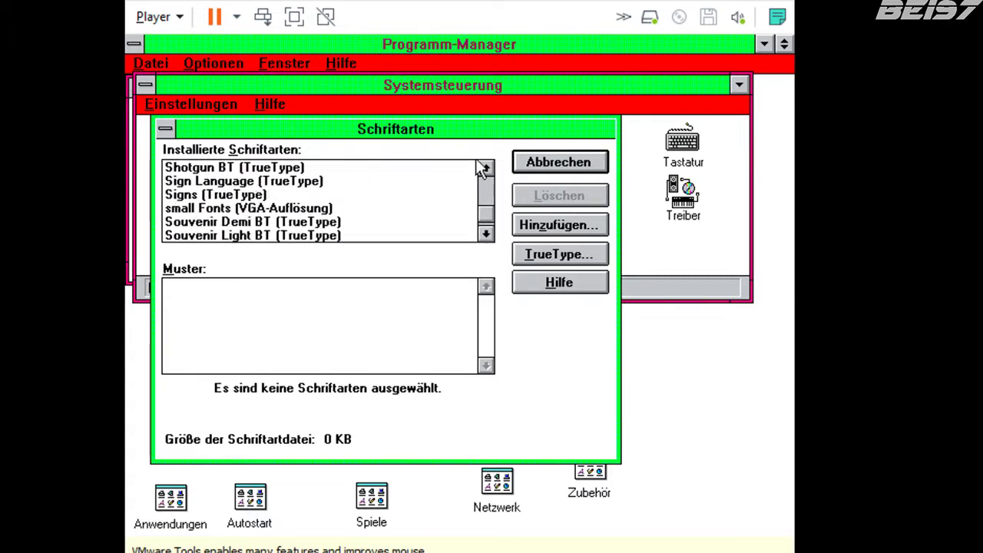
click(559, 162)
double_click(401, 145)
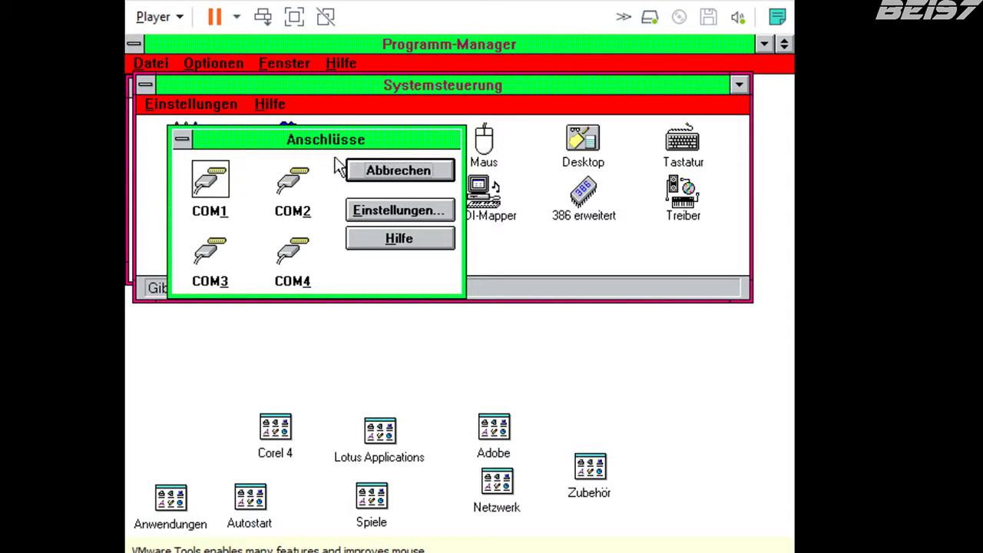
double_click(183, 140)
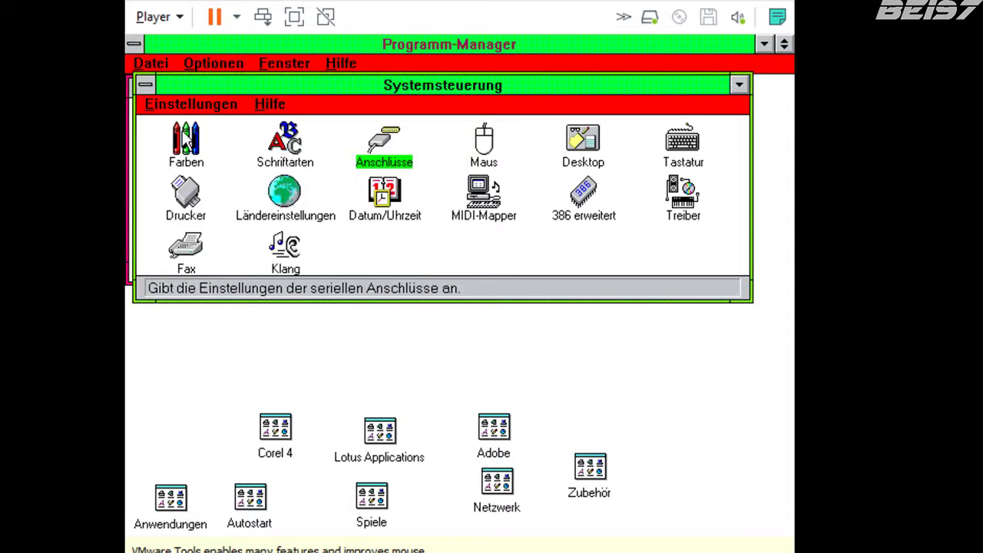
Try the mouse pointer speed at its fastest and slowest settings, and test the left and right button indicators.
double_click(490, 158)
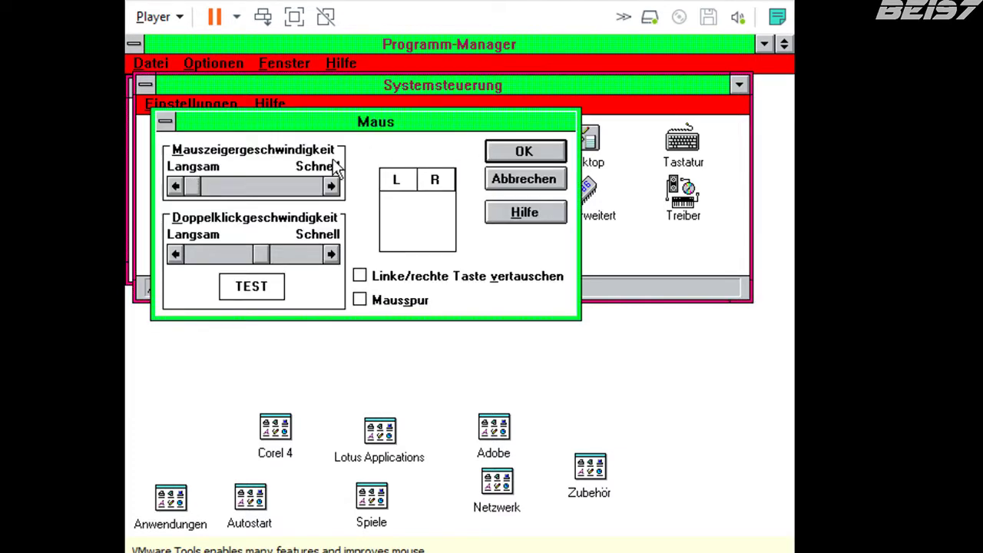
drag(339, 183, 337, 182)
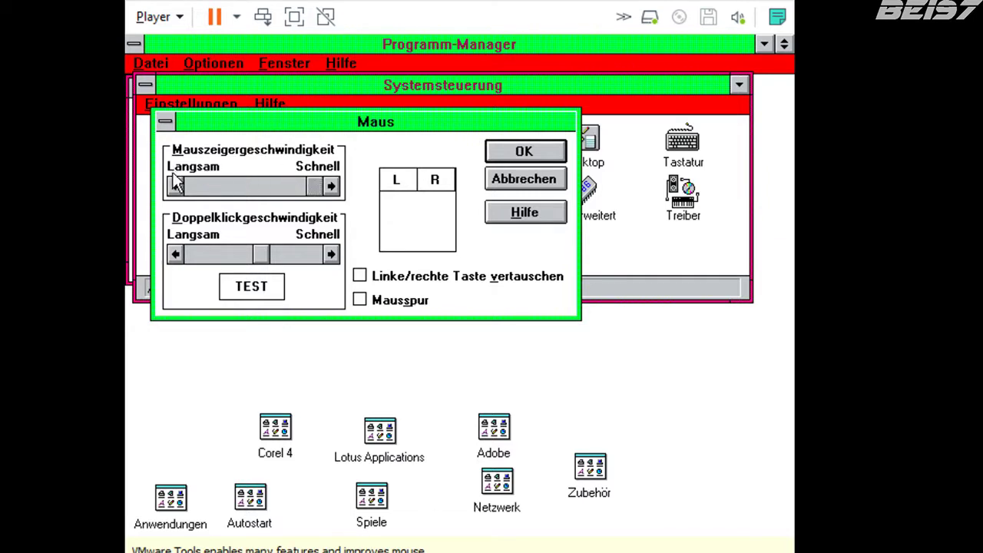
drag(175, 187, 175, 187)
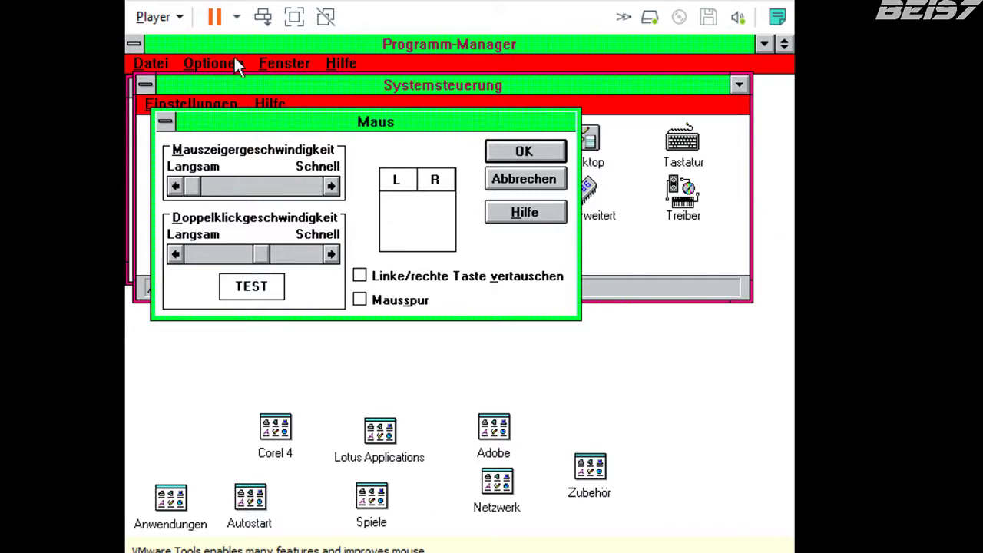
click(287, 284)
right_click(287, 284)
click(286, 285)
right_click(287, 285)
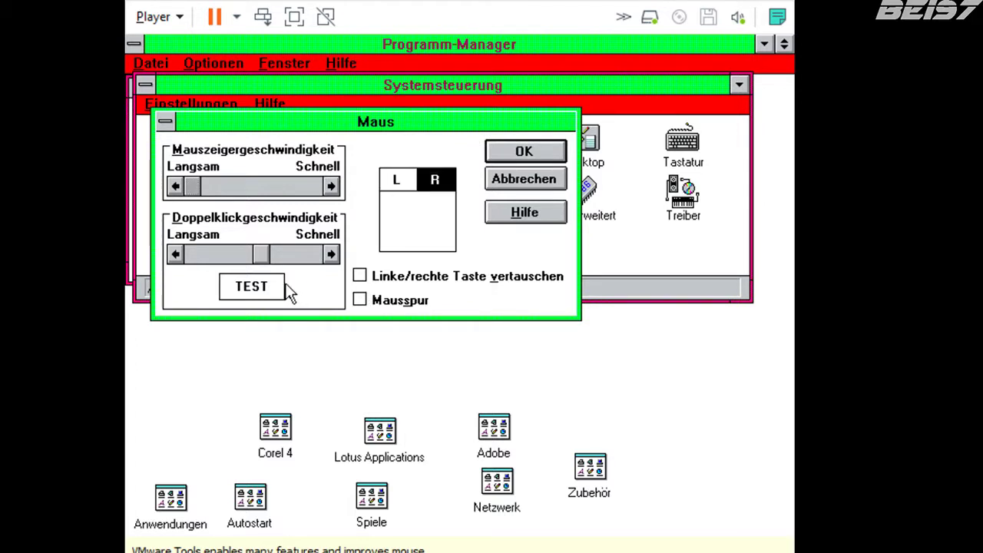
click(287, 284)
right_click(287, 284)
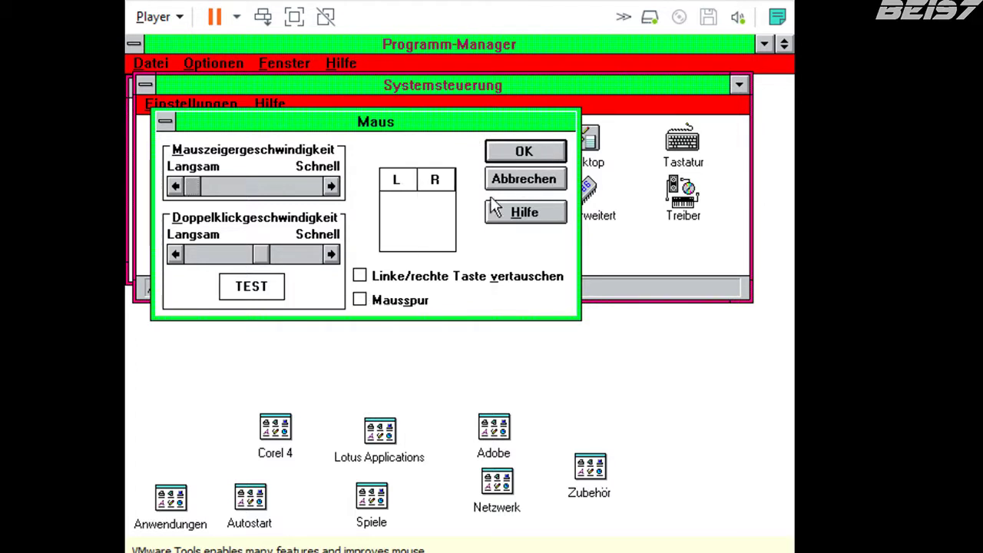
Try the mouse trail and swapped-button options in turn, restore the normal button order, and test both button indicators.
click(372, 303)
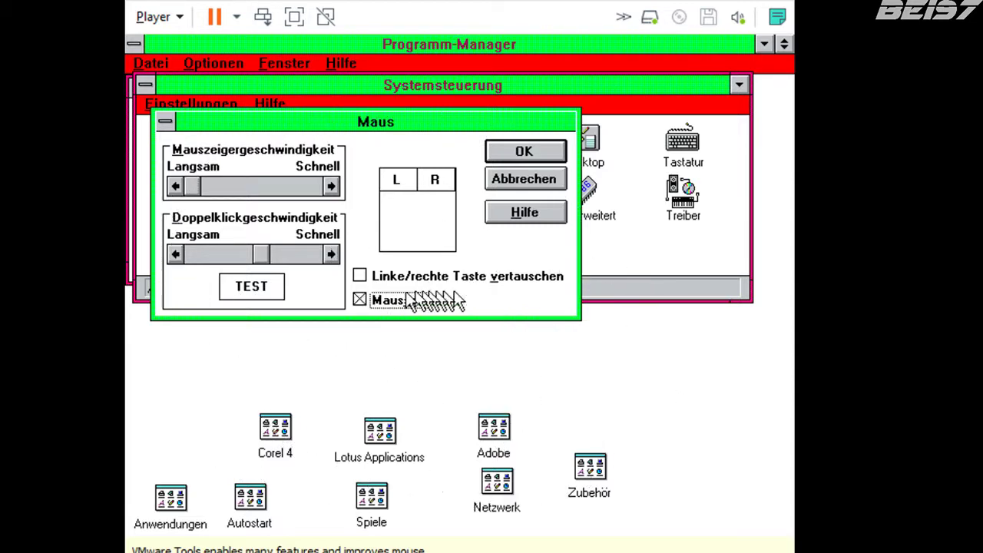
click(361, 274)
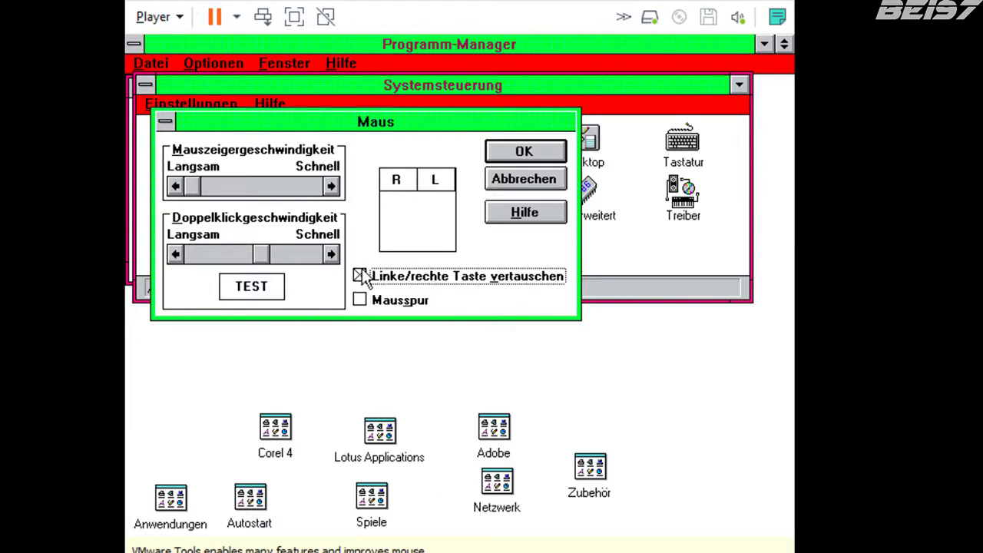
click(361, 274)
click(361, 274)
click(361, 275)
right_click(432, 243)
click(431, 243)
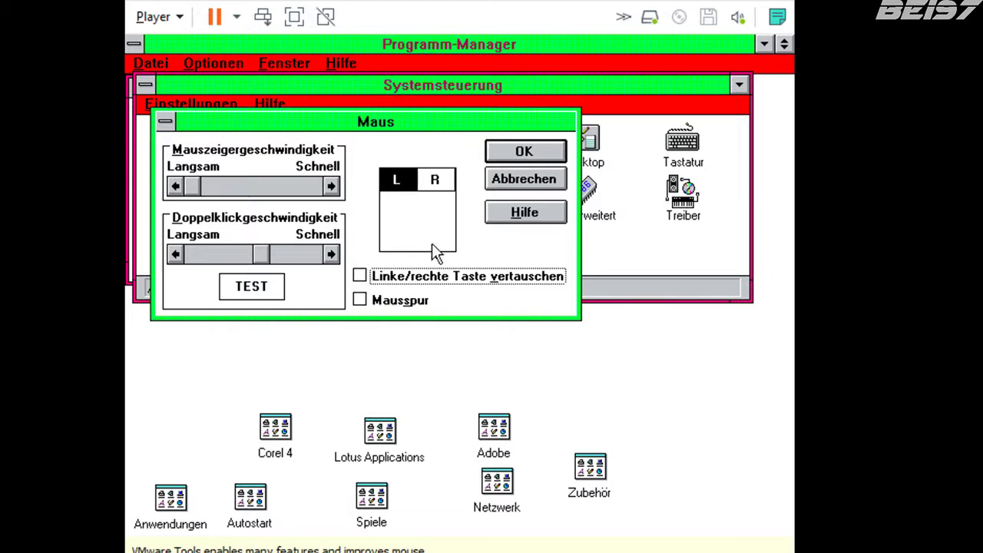
Swap the left and right mouse buttons, test both indicators, and switch the swap off again.
click(356, 278)
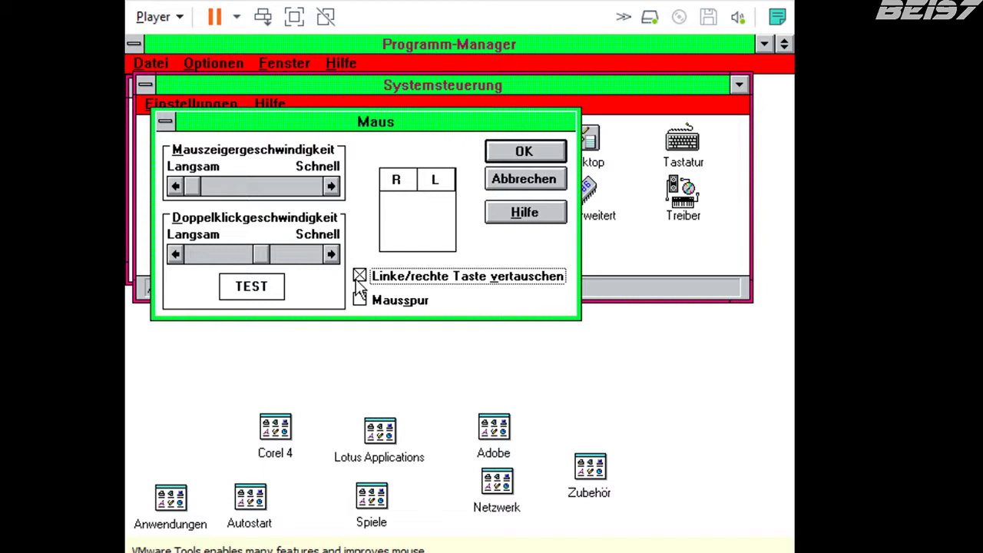
right_click(453, 234)
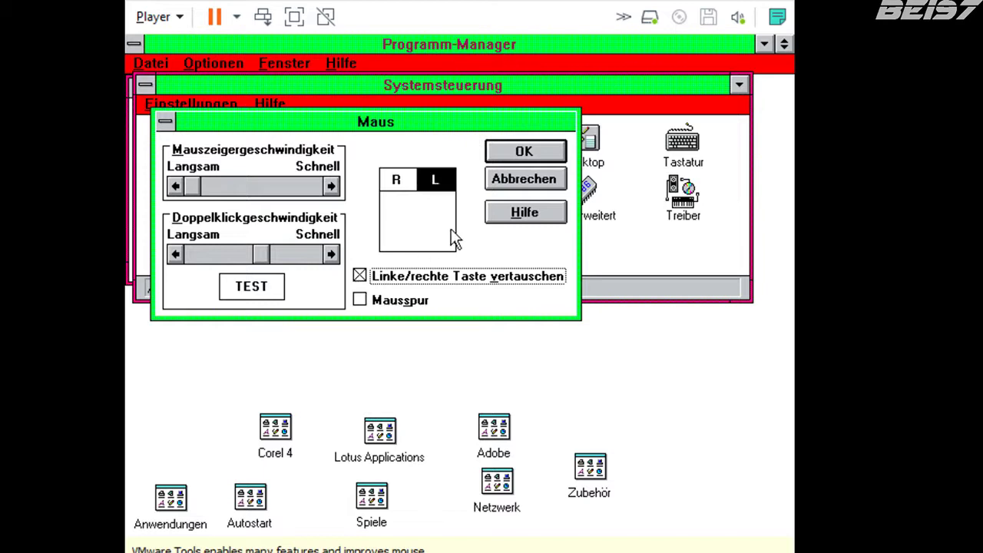
click(452, 234)
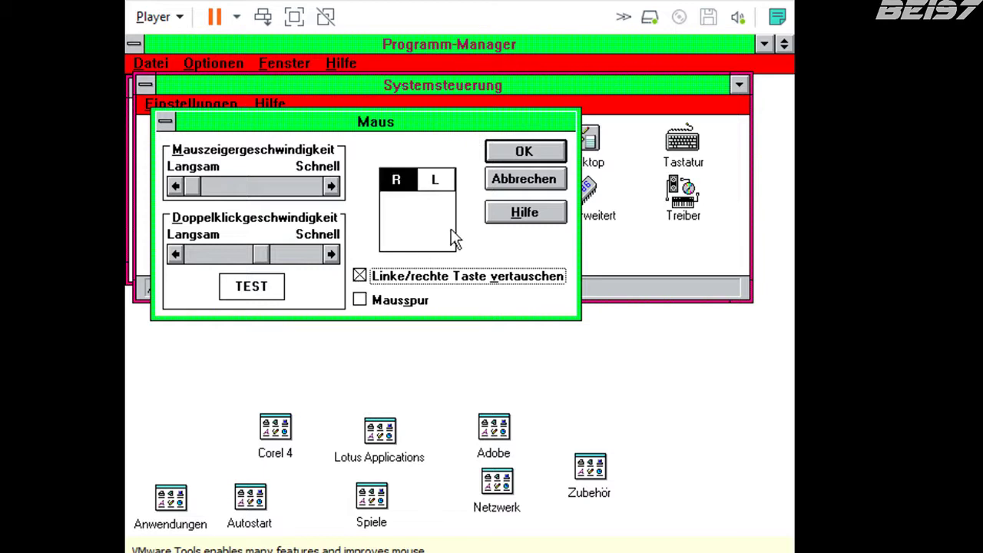
right_click(378, 257)
click(360, 276)
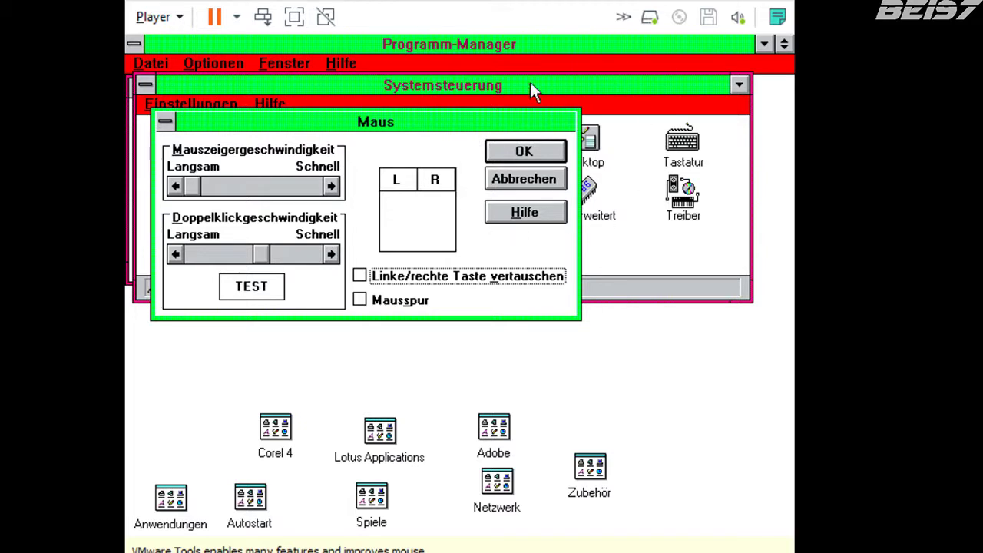
Test both button indicators once more with the normal button order and accept the mouse settings.
drag(523, 153, 667, 216)
click(423, 212)
click(437, 177)
right_click(437, 177)
right_click(443, 148)
click(541, 153)
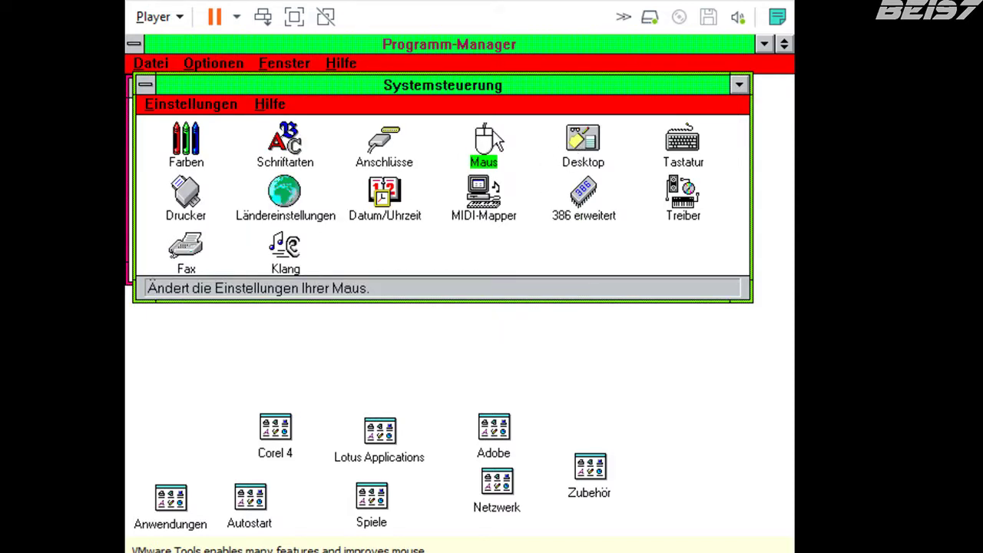
Reopen the mouse settings, check the left button indicator, and close the dialog.
double_click(493, 132)
click(405, 144)
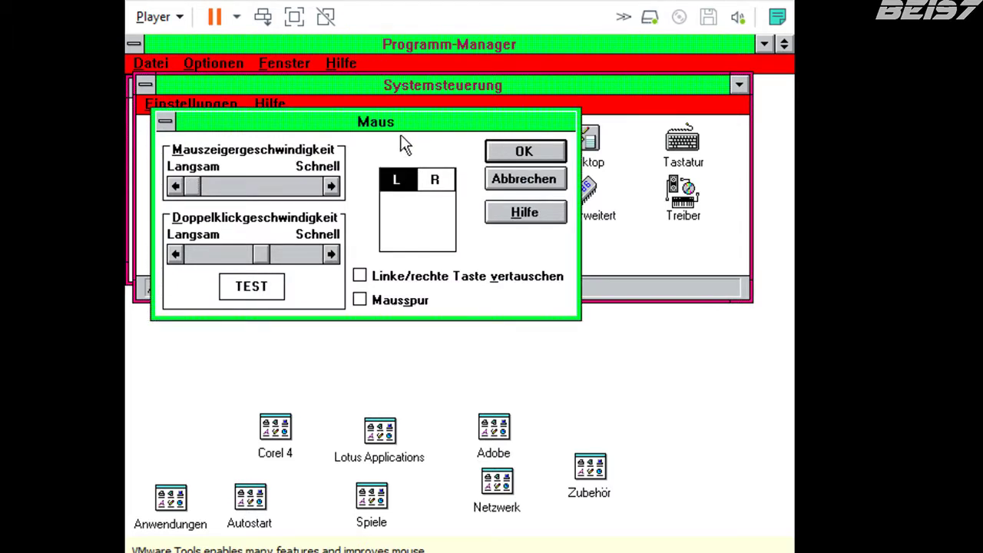
click(404, 144)
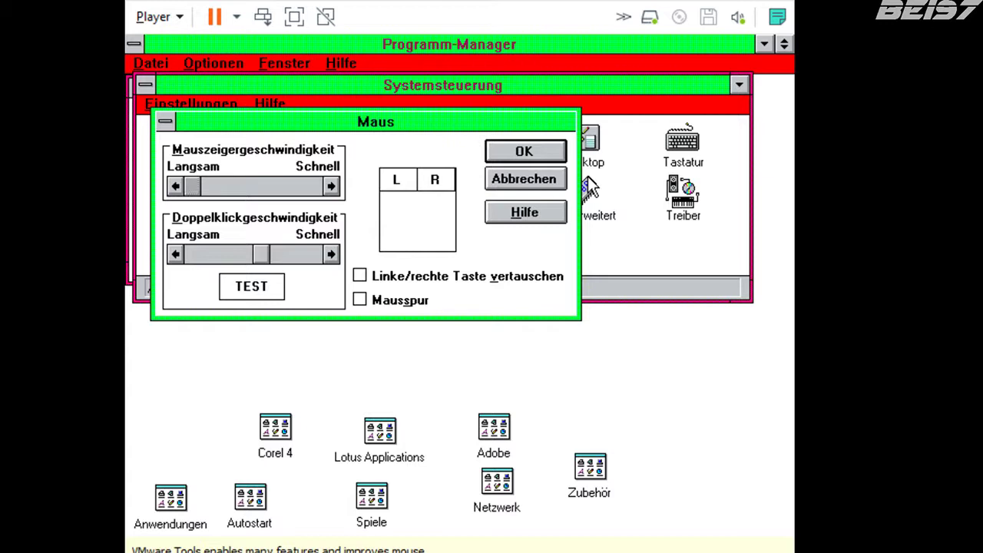
click(523, 156)
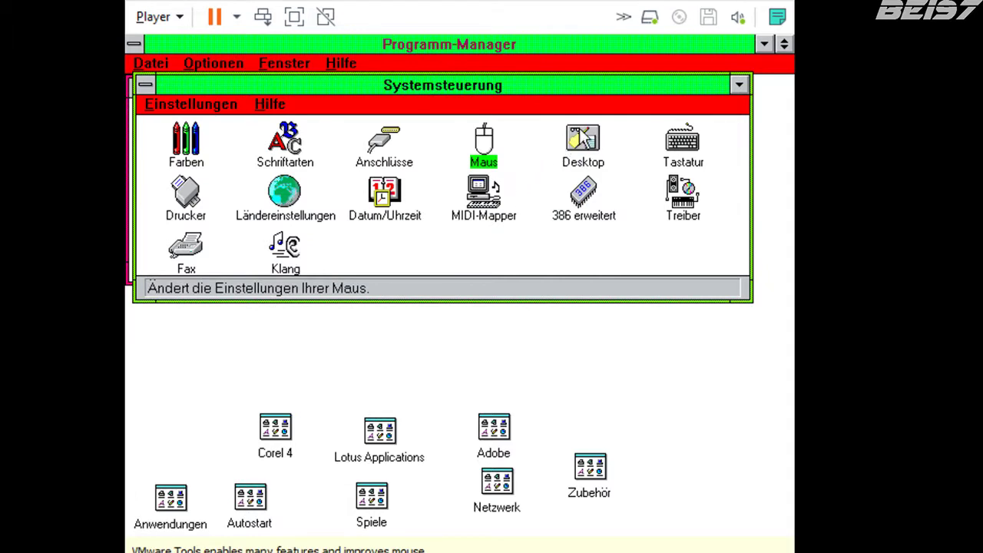
Apply the Fifie desktop pattern and restore the maximised Program Manager to a smaller window, returning to the control panel.
double_click(583, 132)
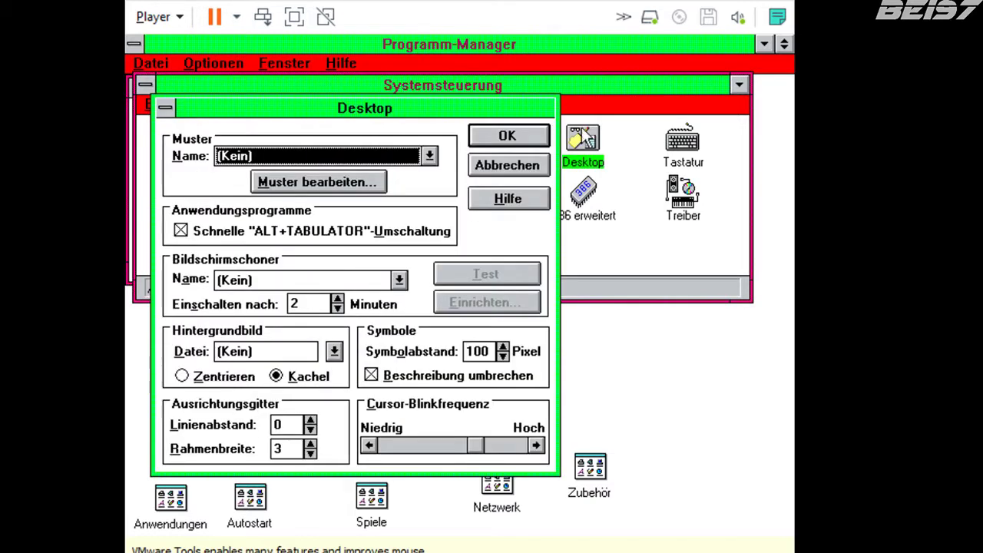
click(415, 155)
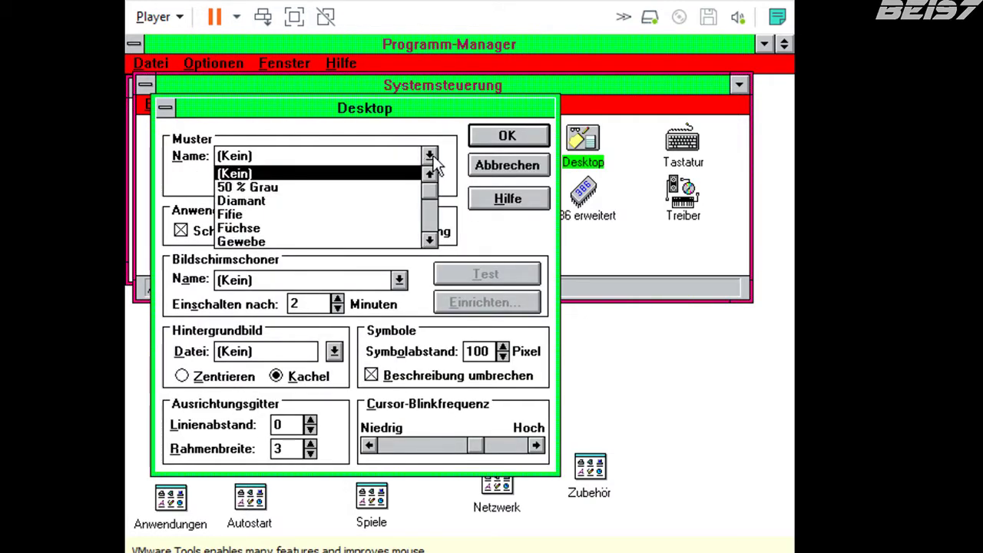
click(430, 156)
click(430, 156)
click(434, 153)
click(434, 153)
click(434, 152)
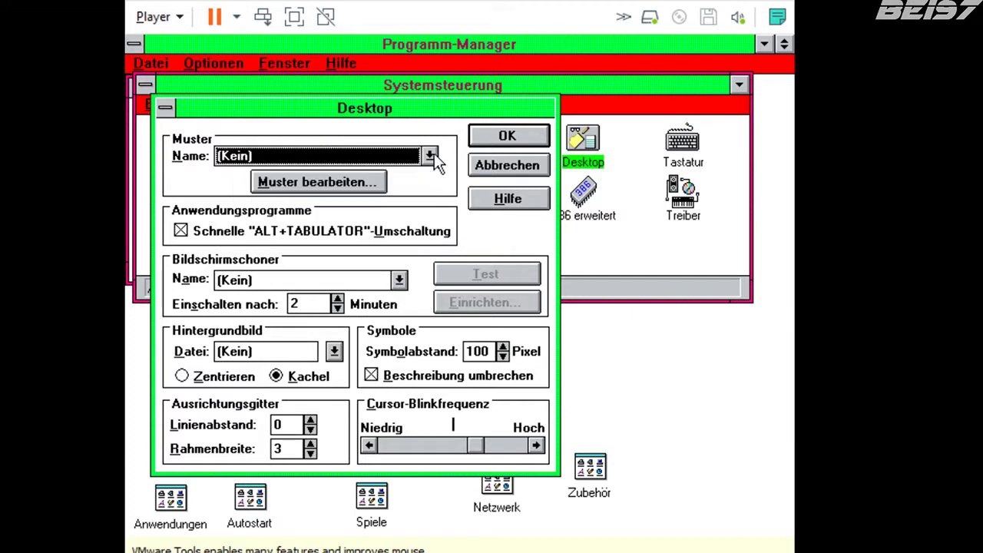
click(434, 152)
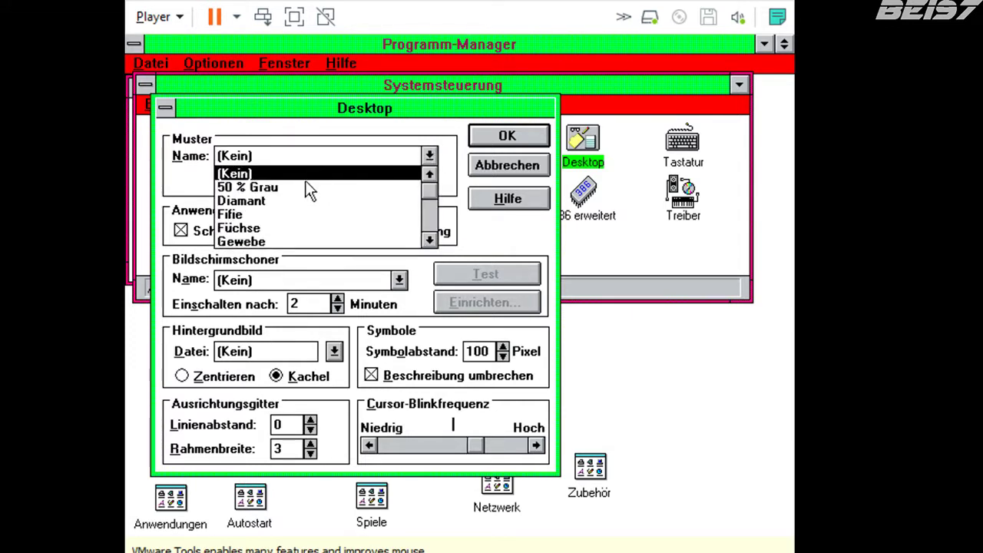
click(279, 215)
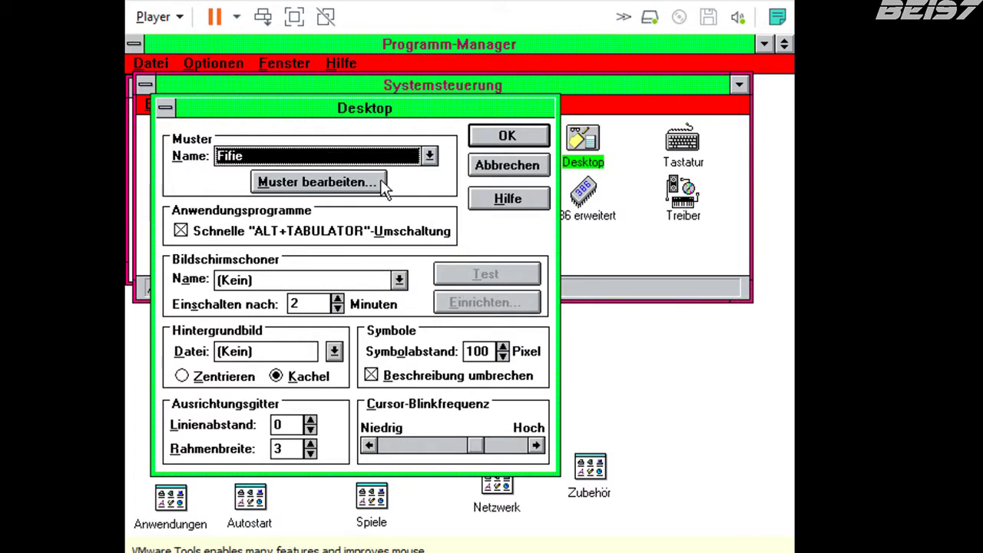
click(507, 136)
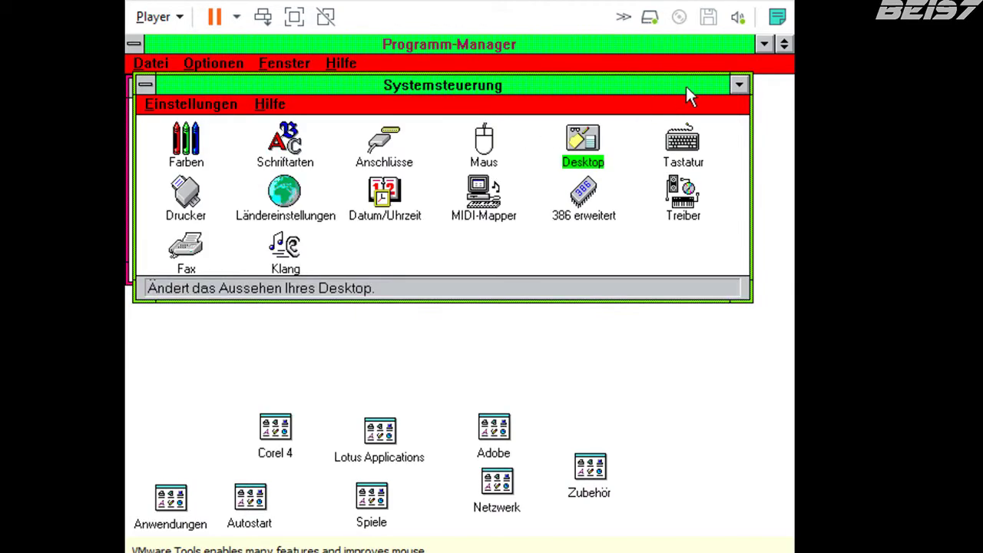
click(785, 43)
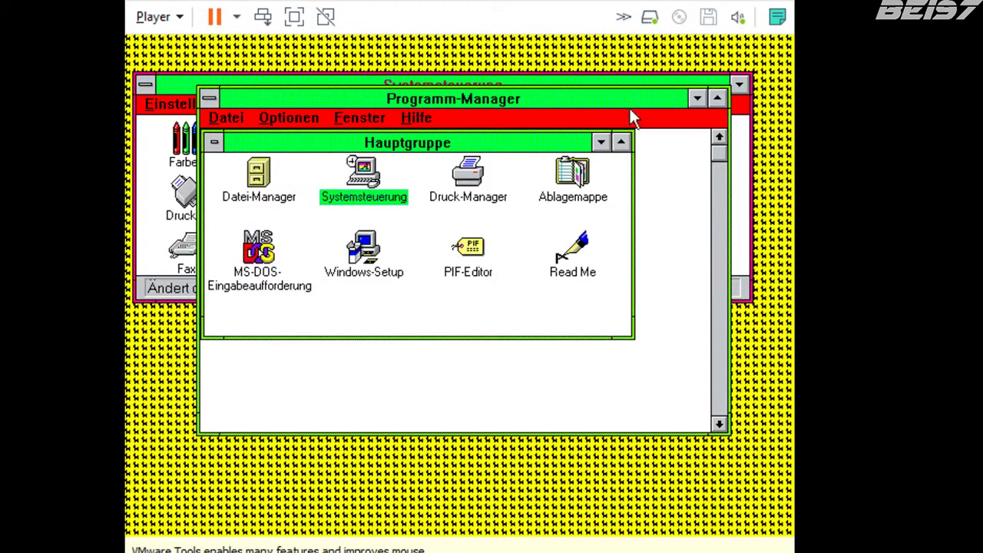
click(183, 78)
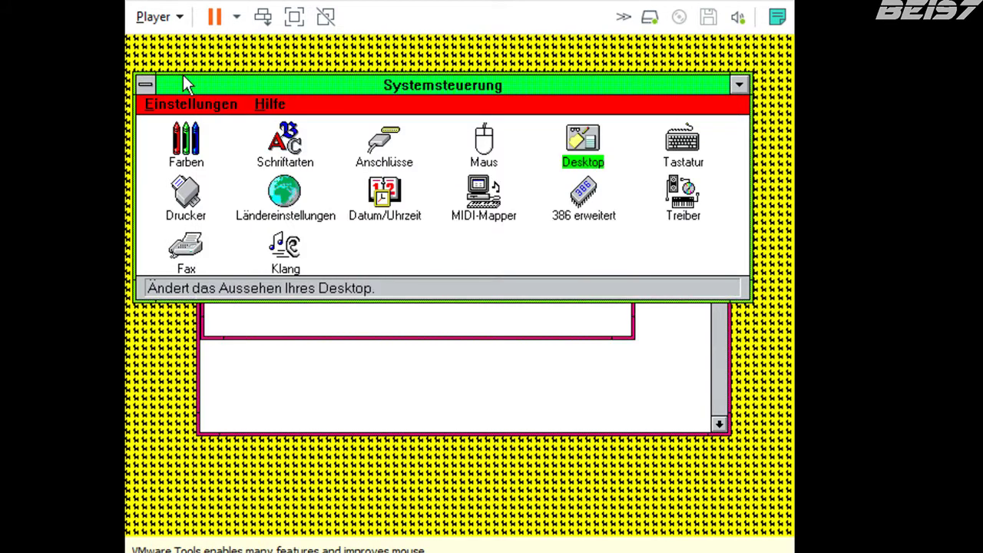
Change the desktop pattern to Netz and apply it.
double_click(596, 146)
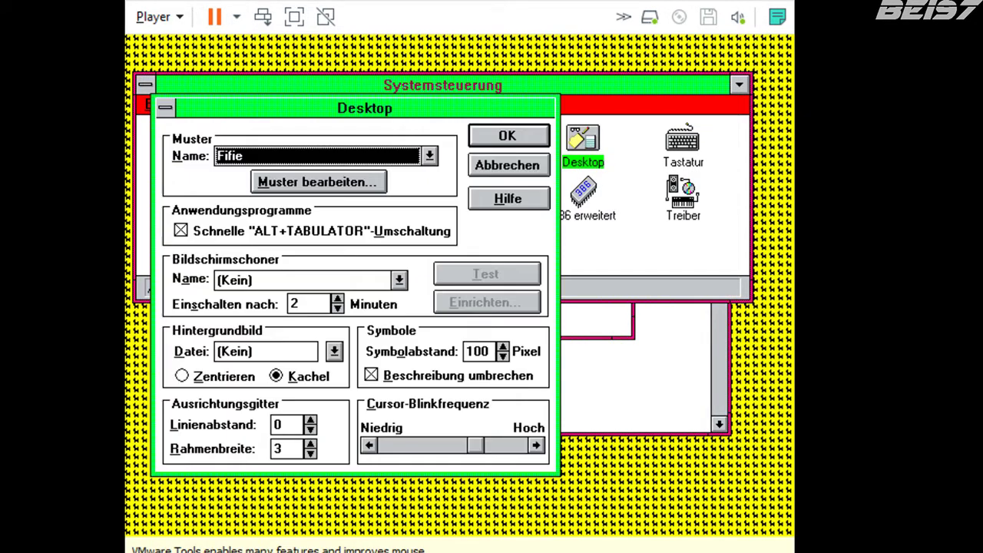
click(390, 155)
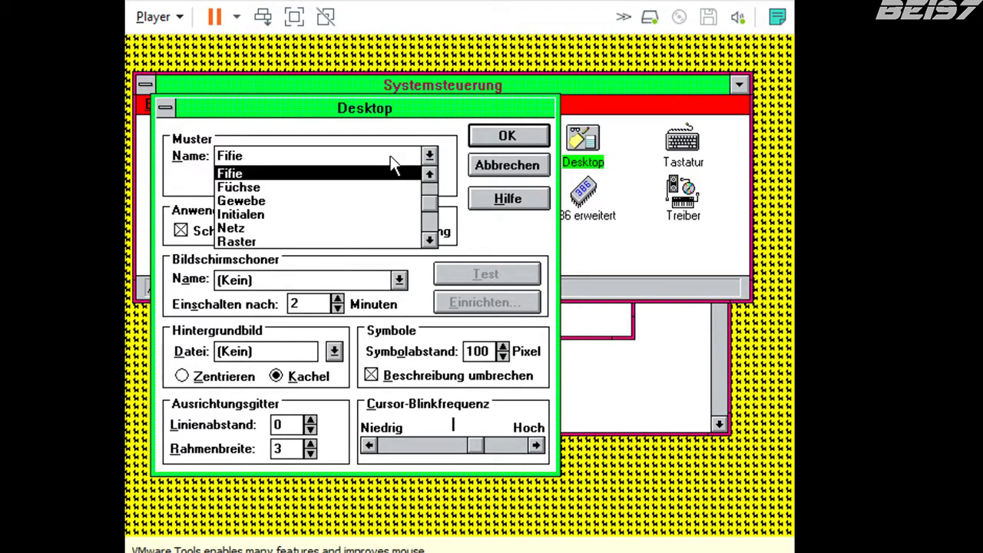
click(271, 227)
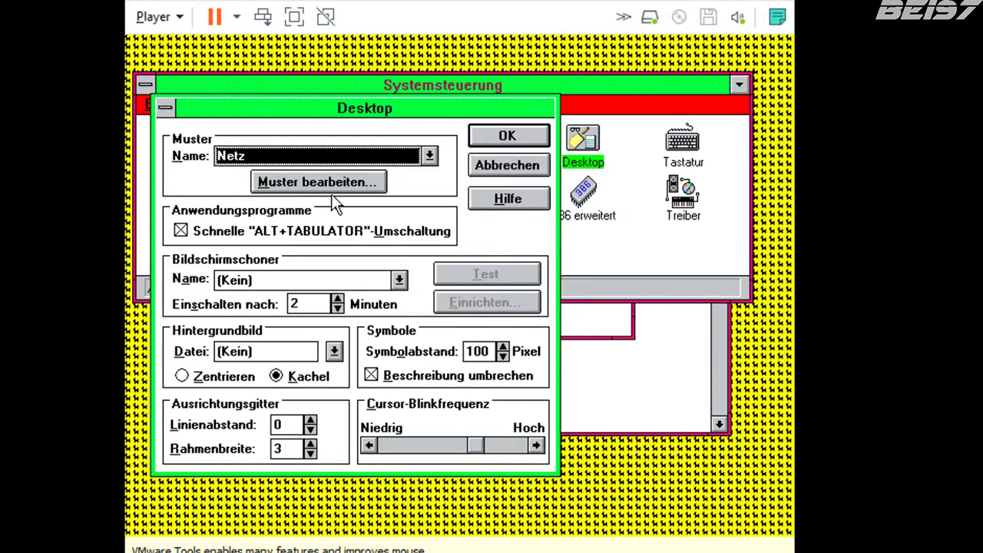
click(505, 137)
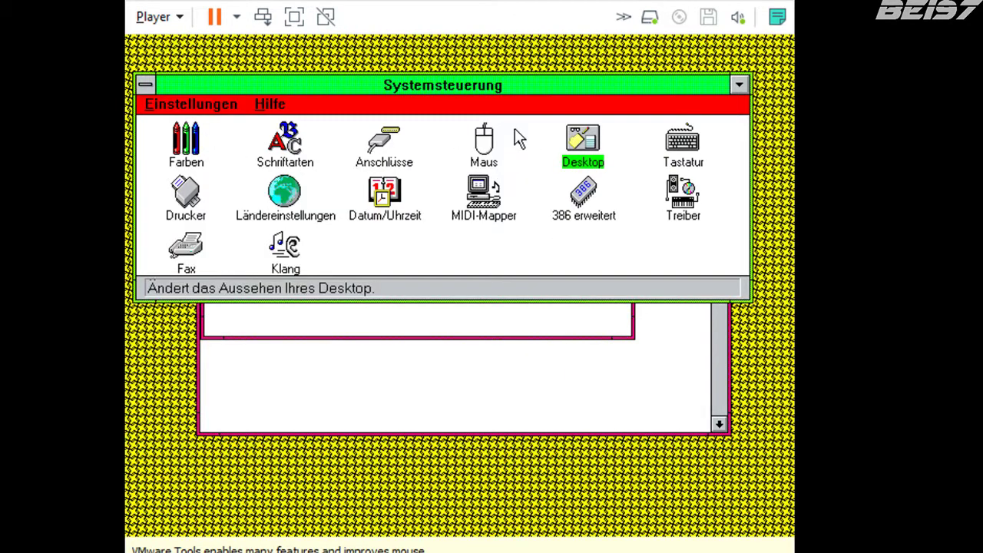
Switch the desktop pattern to Tulpe and apply it.
double_click(596, 122)
click(393, 163)
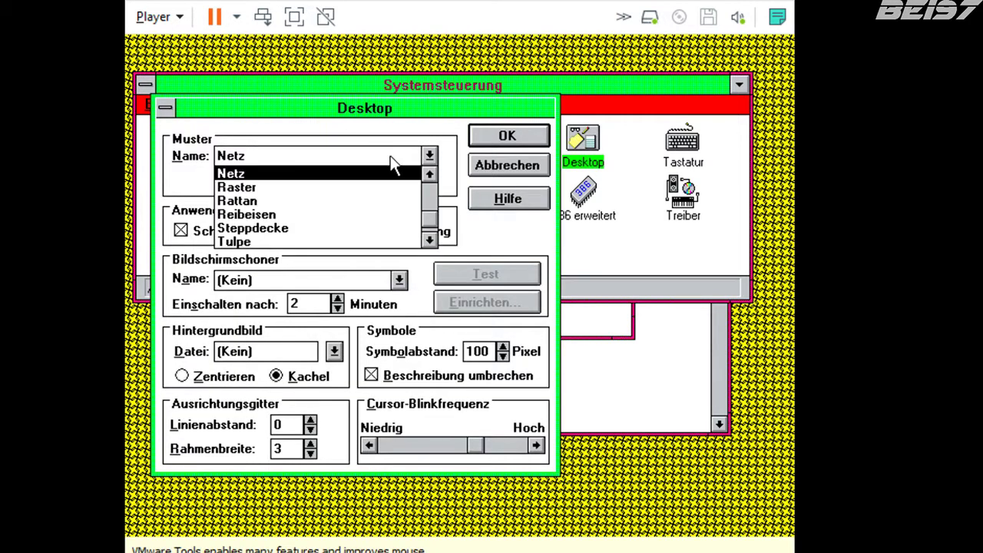
click(270, 235)
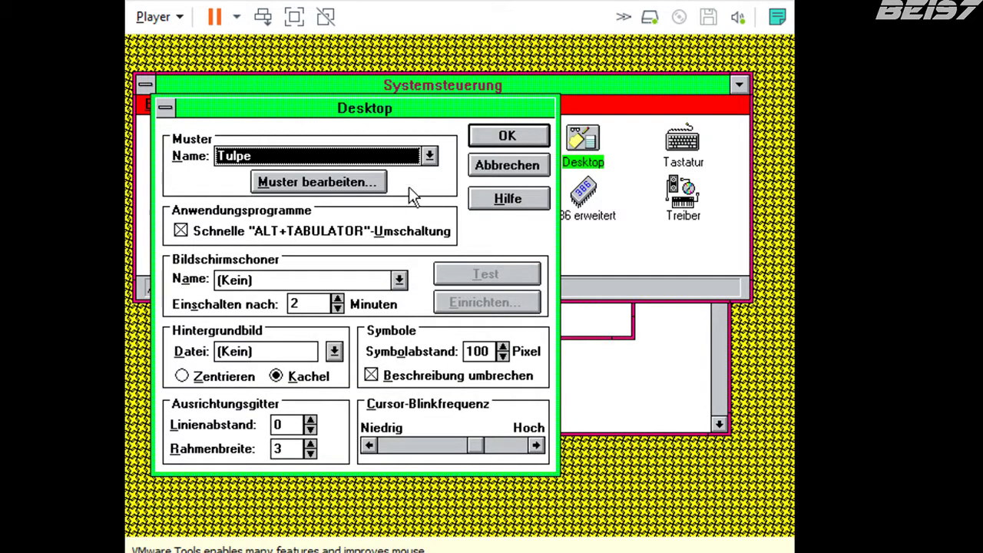
click(495, 135)
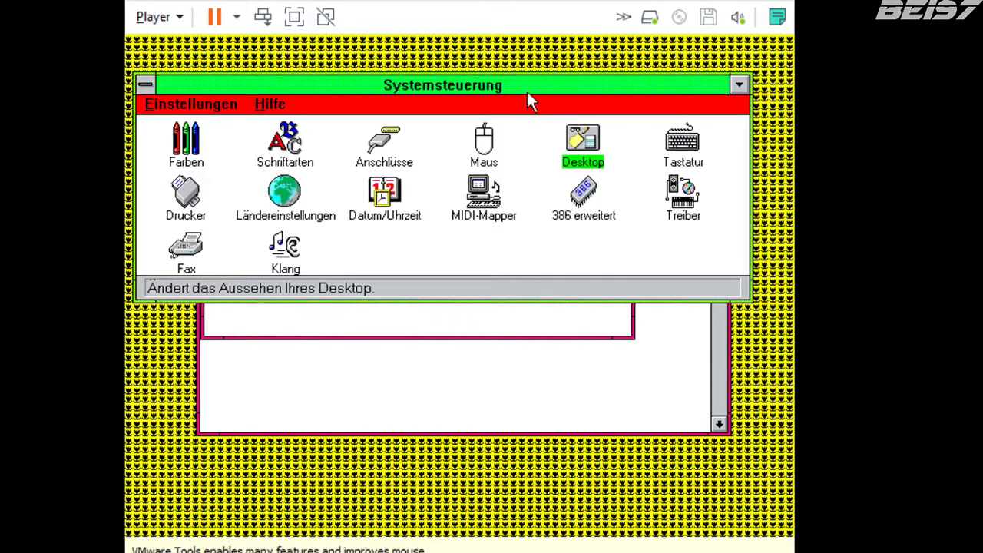
Set the desktop pattern to Waffeleisen and apply it.
double_click(580, 140)
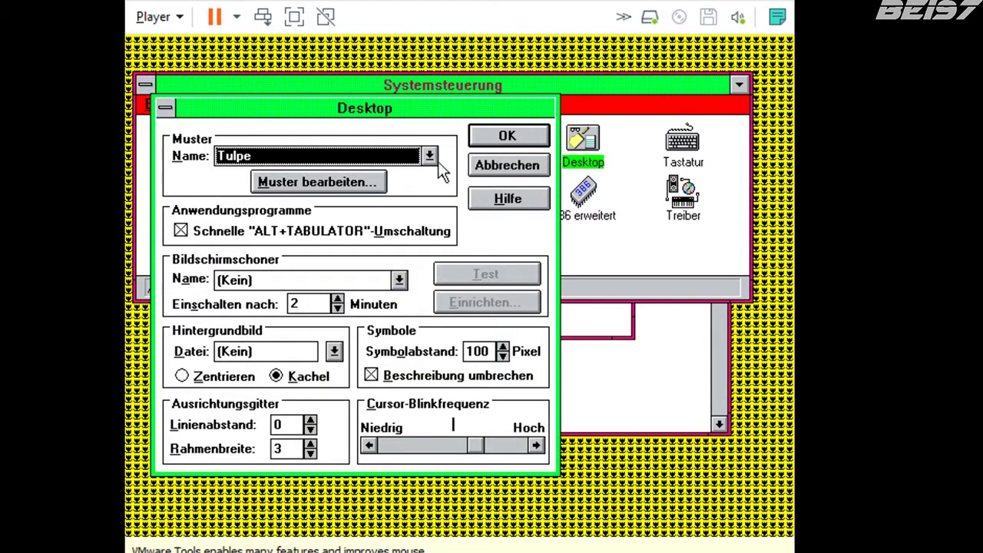
click(399, 158)
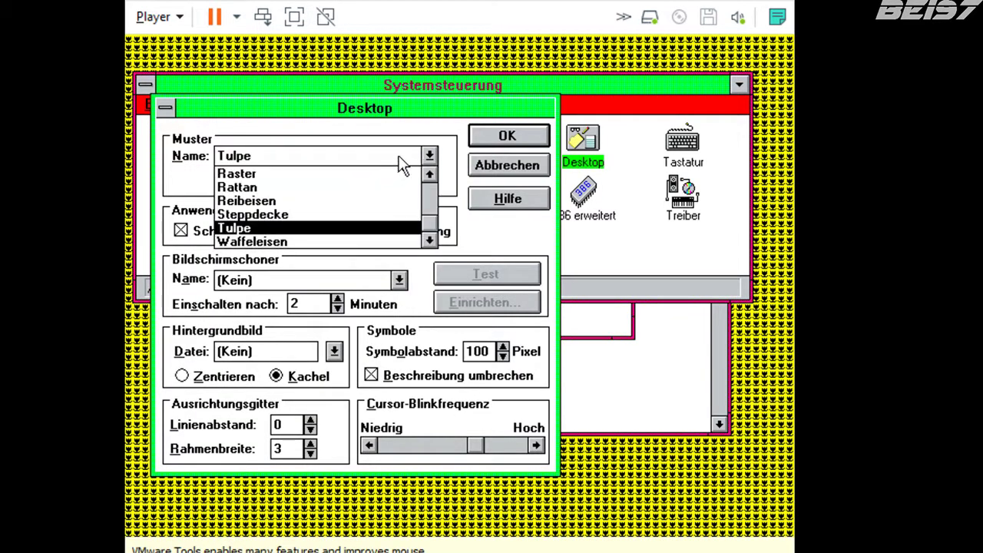
click(264, 242)
click(504, 142)
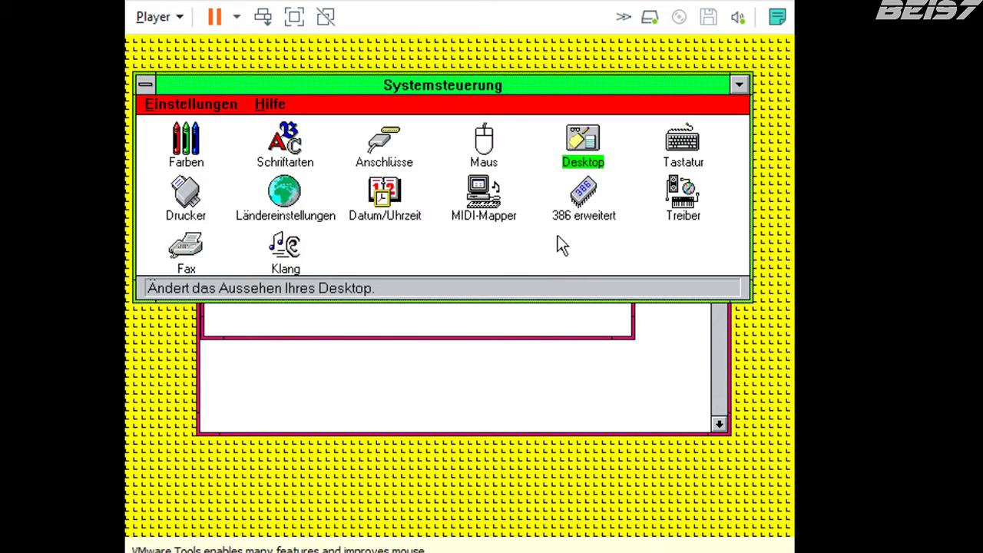
View the keyboard speed settings and the printer installation dialog, closing each without changes.
double_click(695, 154)
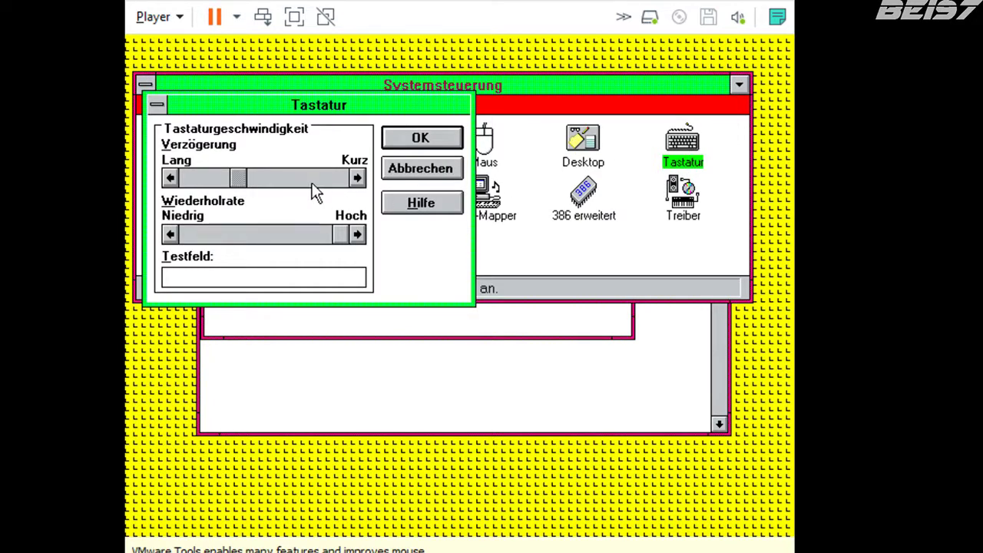
click(451, 137)
double_click(192, 191)
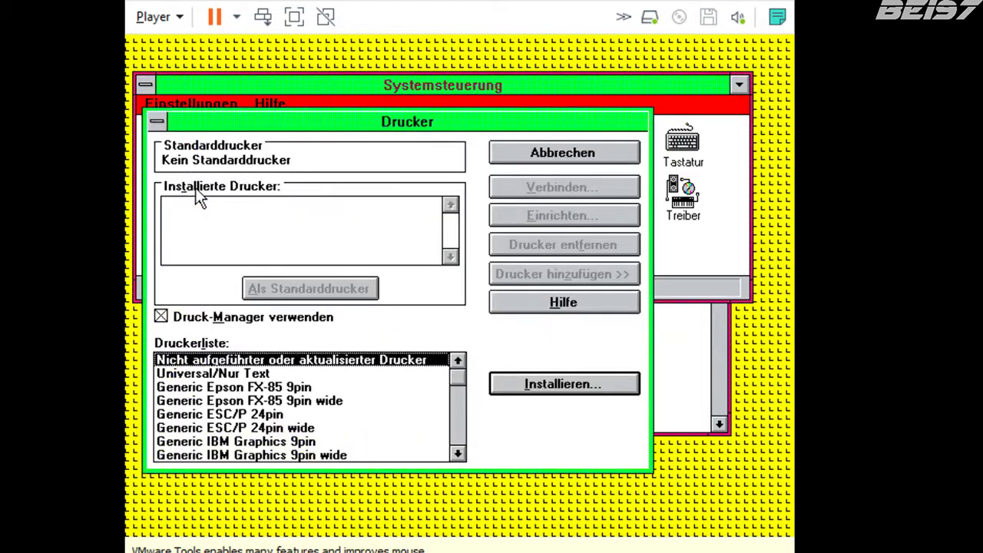
click(570, 150)
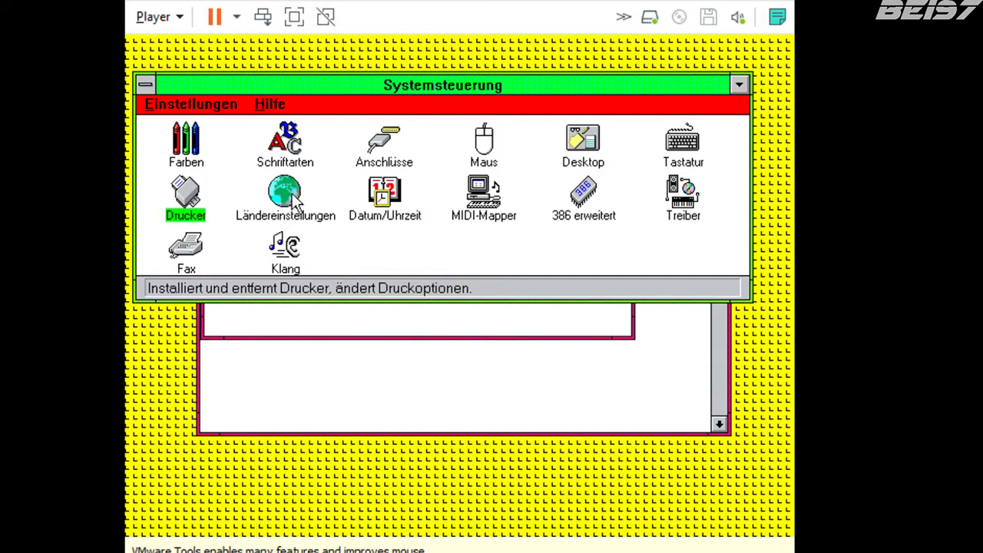
Open the regional settings and view the currency format options, cancelling them without changes.
double_click(273, 198)
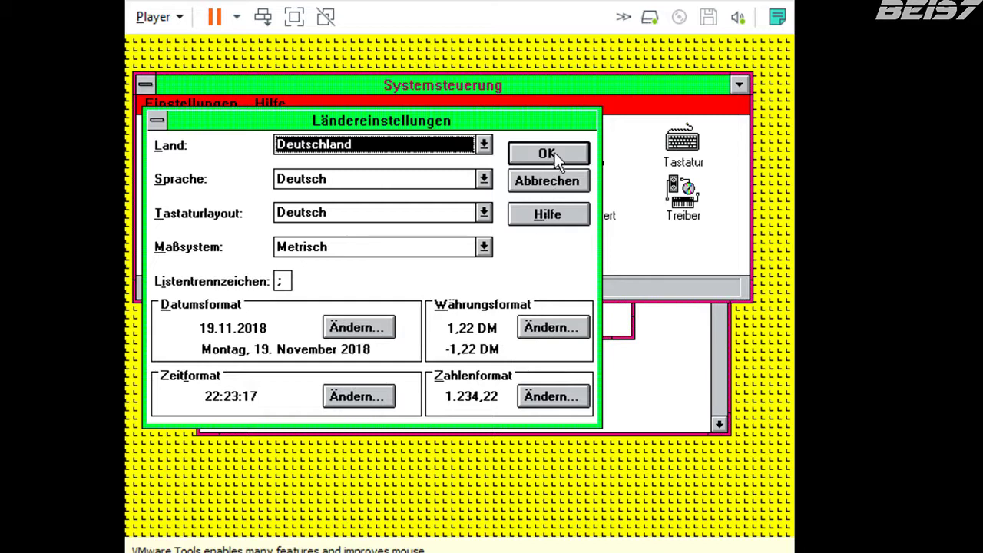
click(546, 329)
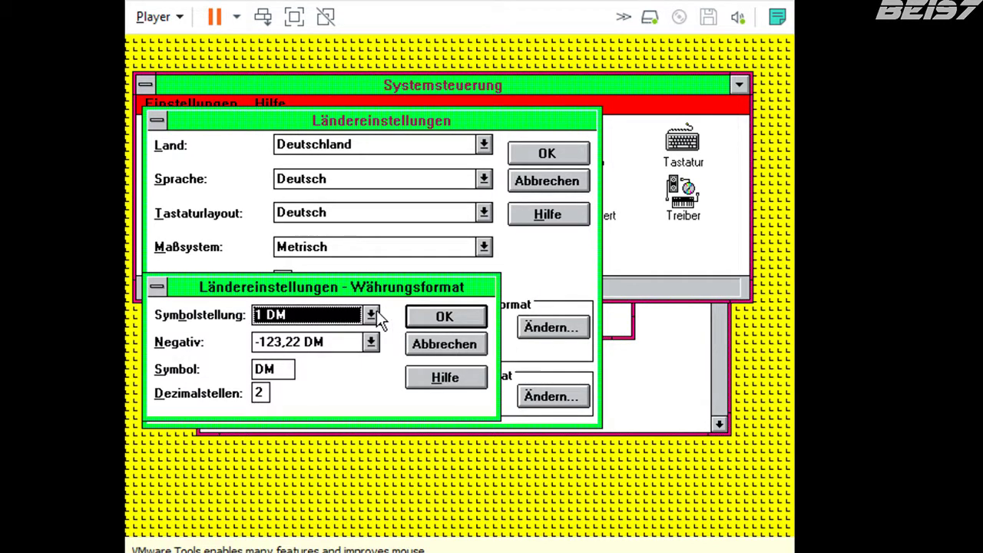
click(441, 344)
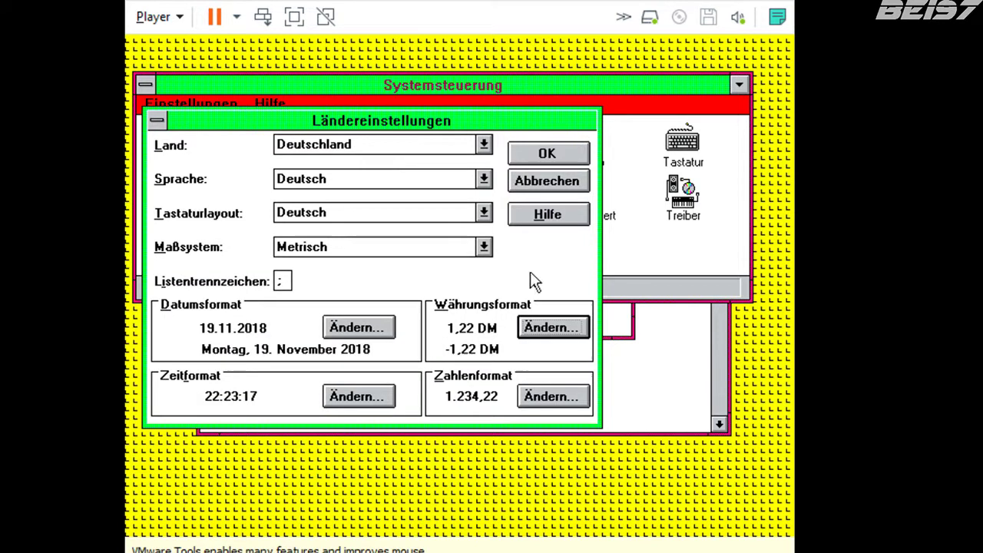
Close the regional settings and view the date and time settings, cancelling both without changes.
click(550, 184)
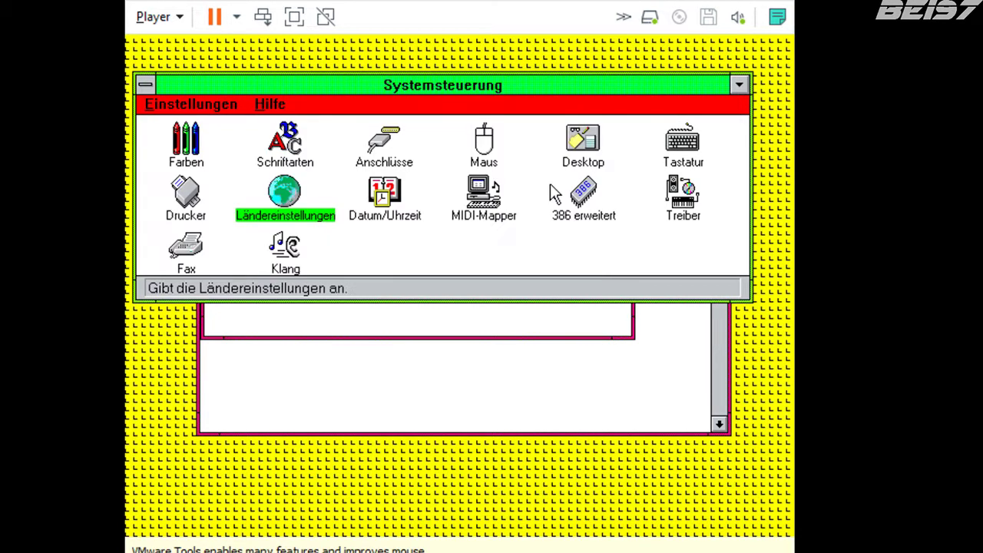
double_click(386, 194)
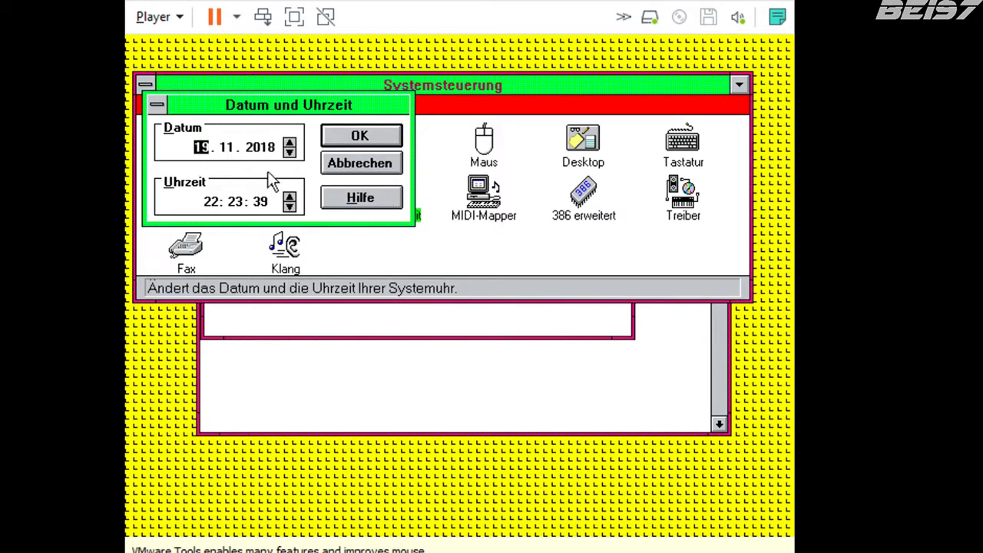
click(368, 162)
Select the General MIDI setup in the MIDI-Mapper and accept it despite the missing MIDI device.
double_click(488, 188)
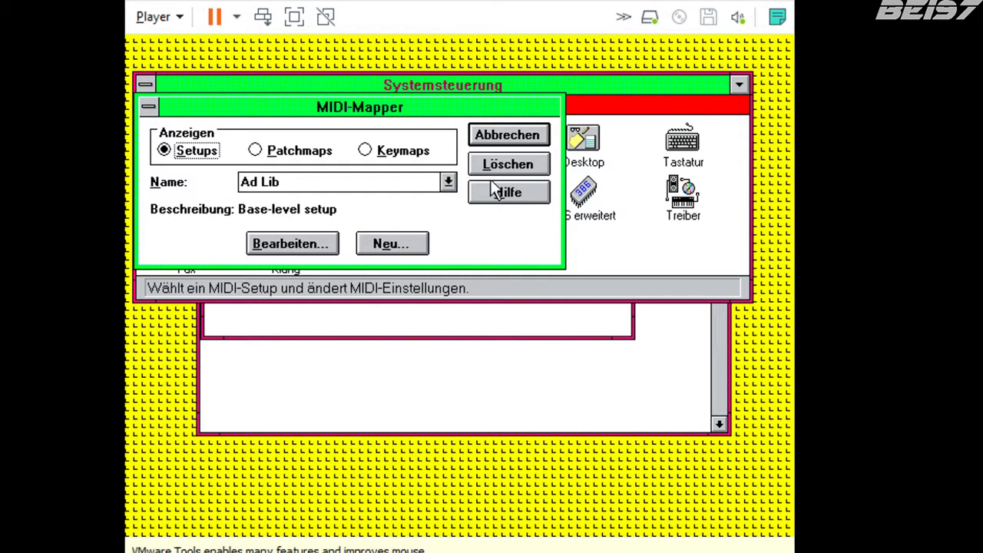
click(336, 178)
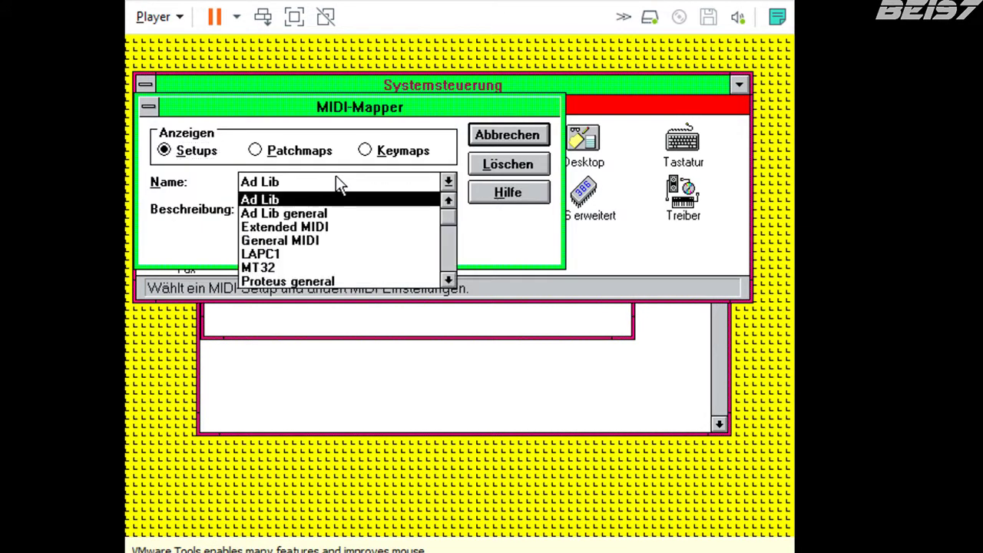
click(315, 240)
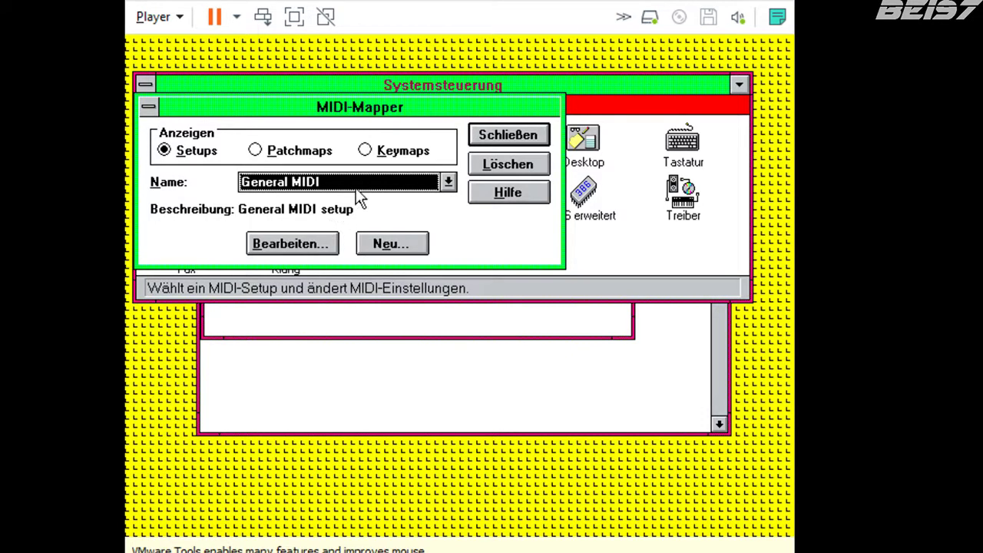
click(514, 132)
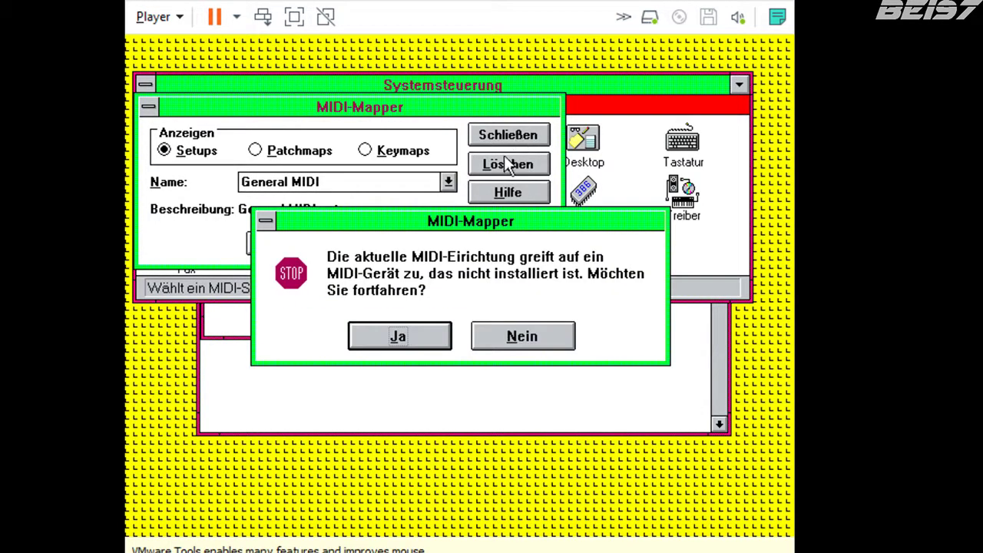
click(430, 332)
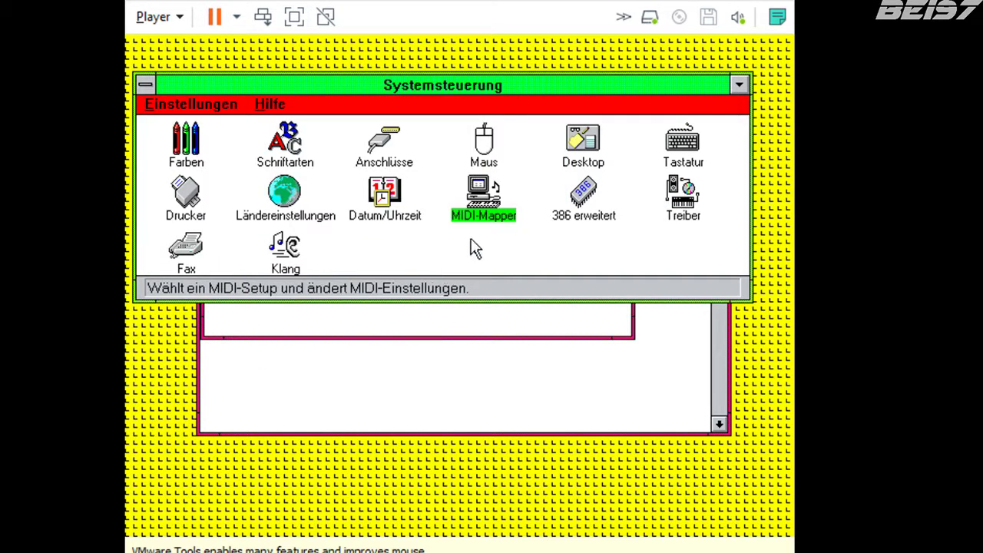
View the 386 enhanced mode settings and cancel them without changes.
double_click(583, 189)
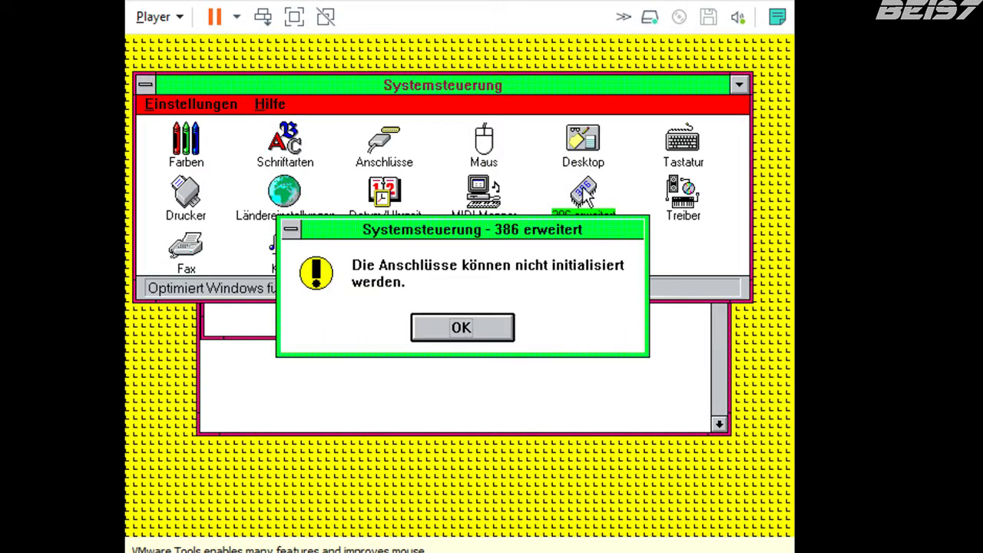
click(456, 330)
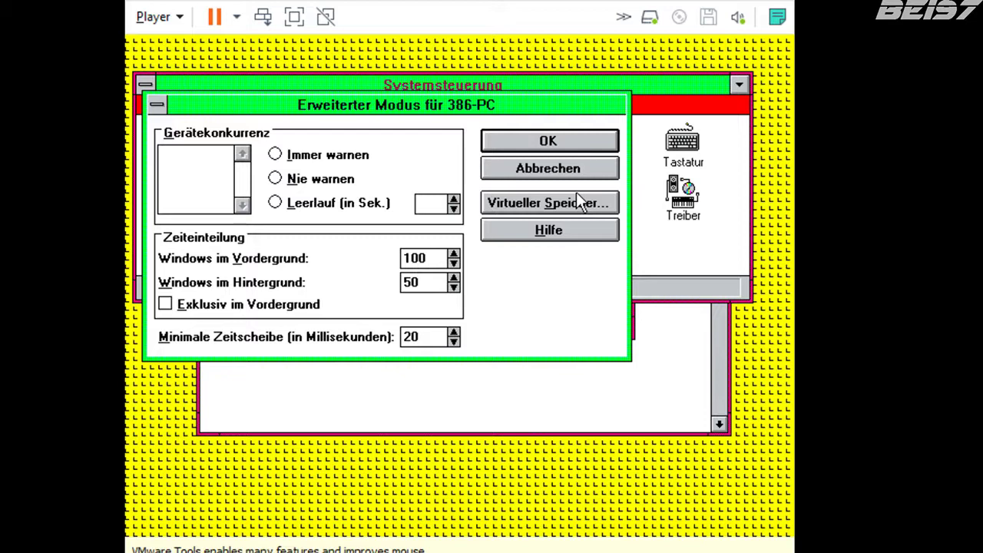
click(579, 166)
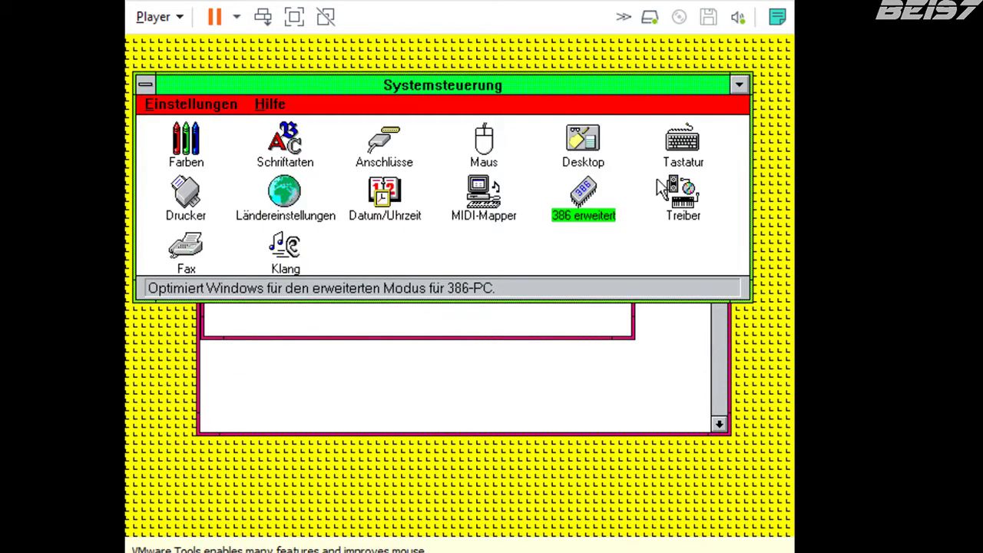
View the list of installed drivers and the Microsoft At Work Fax options, cancelling both without changes.
double_click(691, 192)
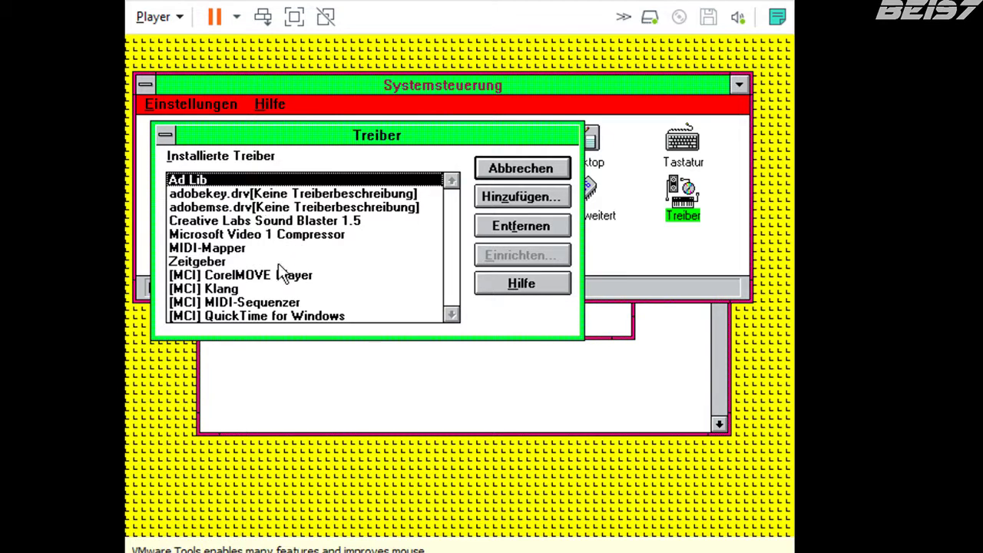
click(559, 171)
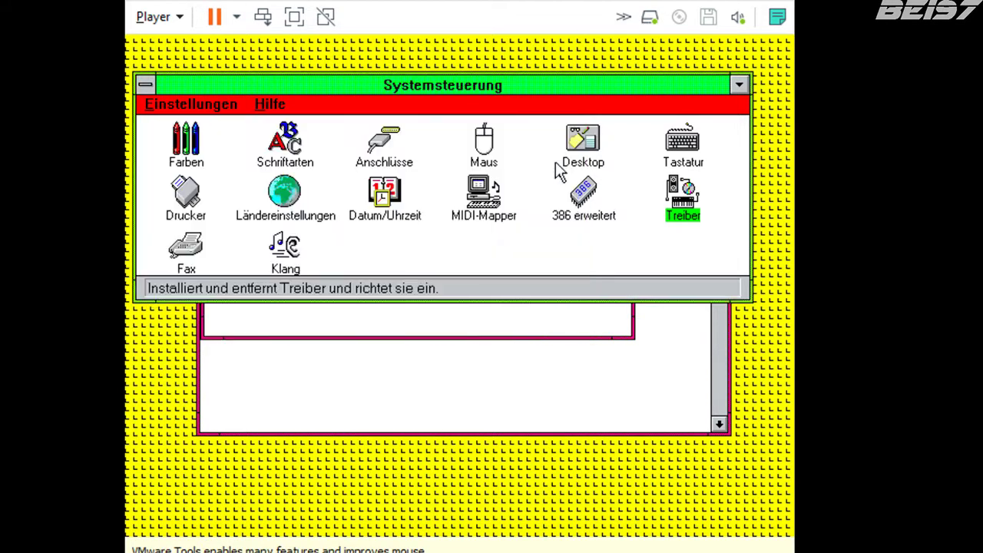
double_click(683, 197)
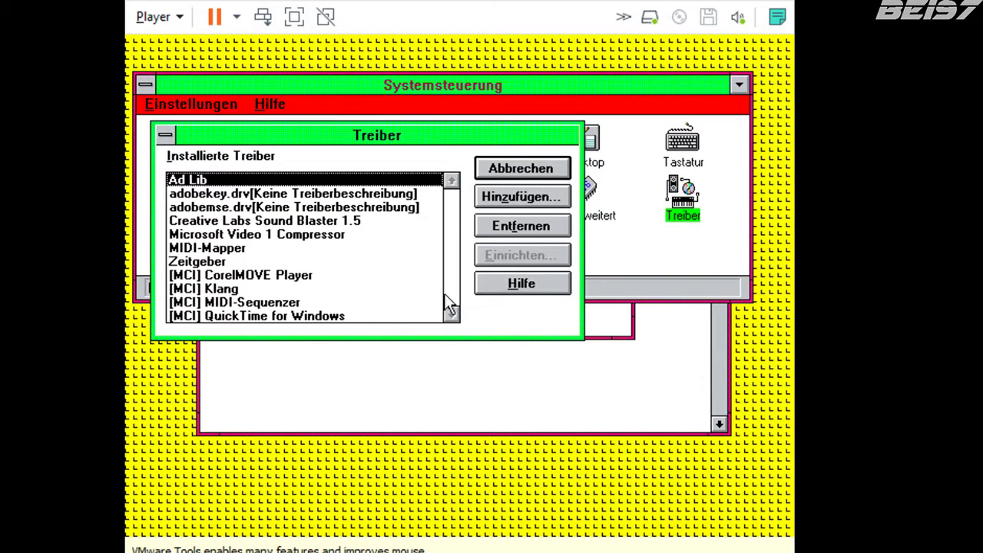
click(541, 169)
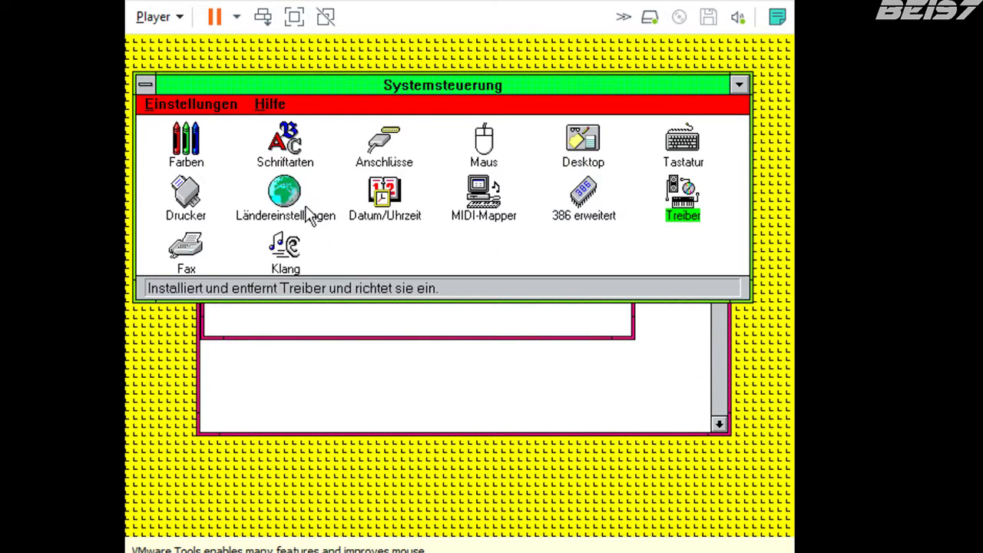
double_click(176, 258)
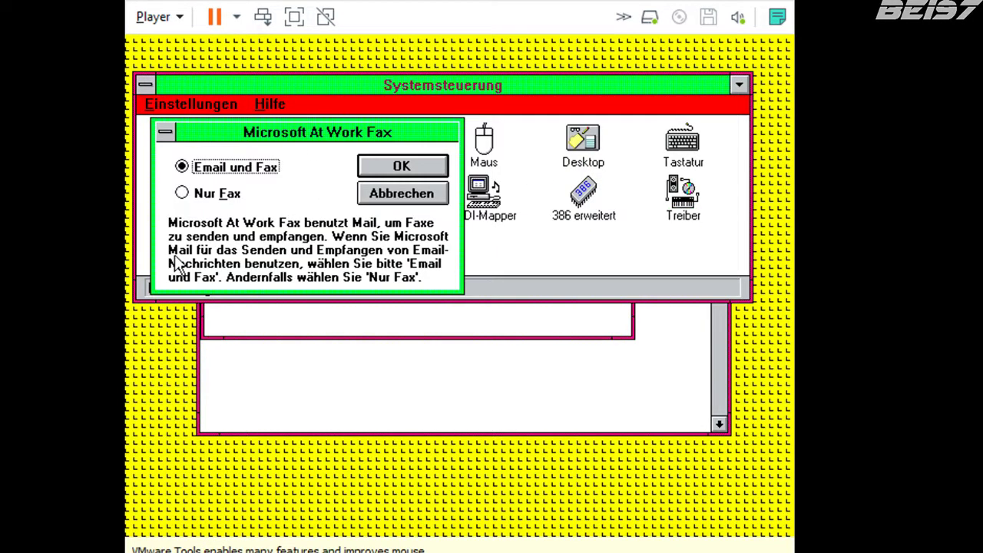
click(422, 192)
Assign xylophon.wav to the Ausgehender Anruf sound event after previewing the sounds, and close the control panel.
click(286, 247)
double_click(292, 249)
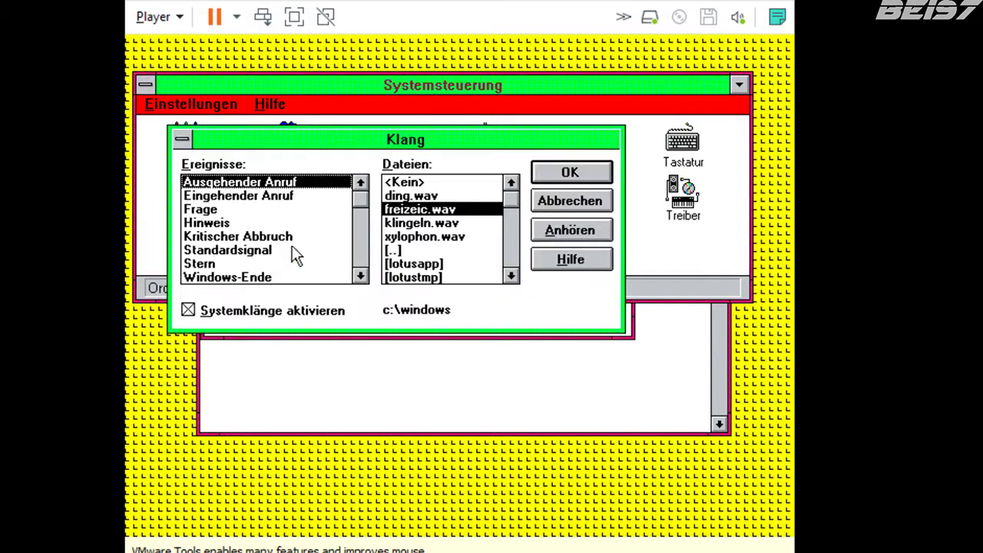
click(576, 230)
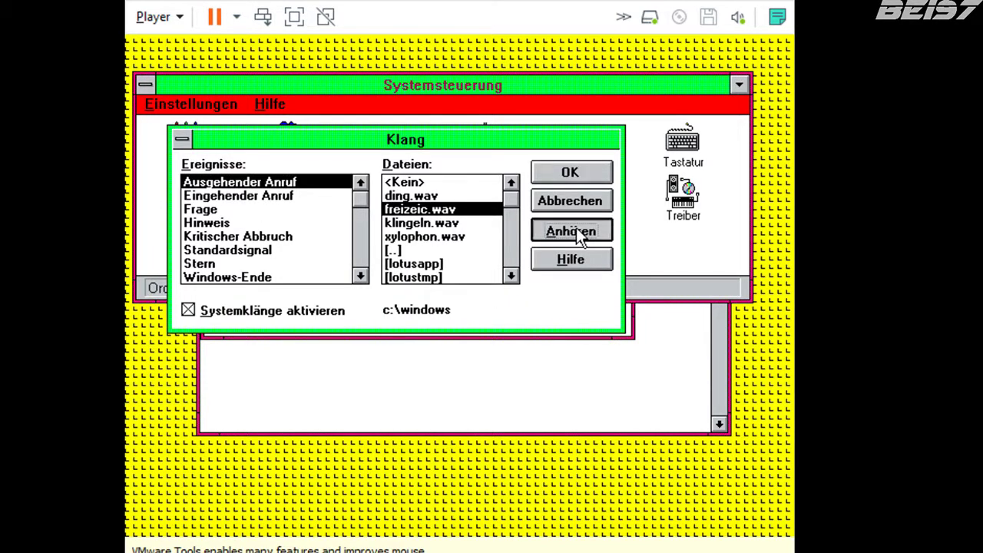
click(459, 238)
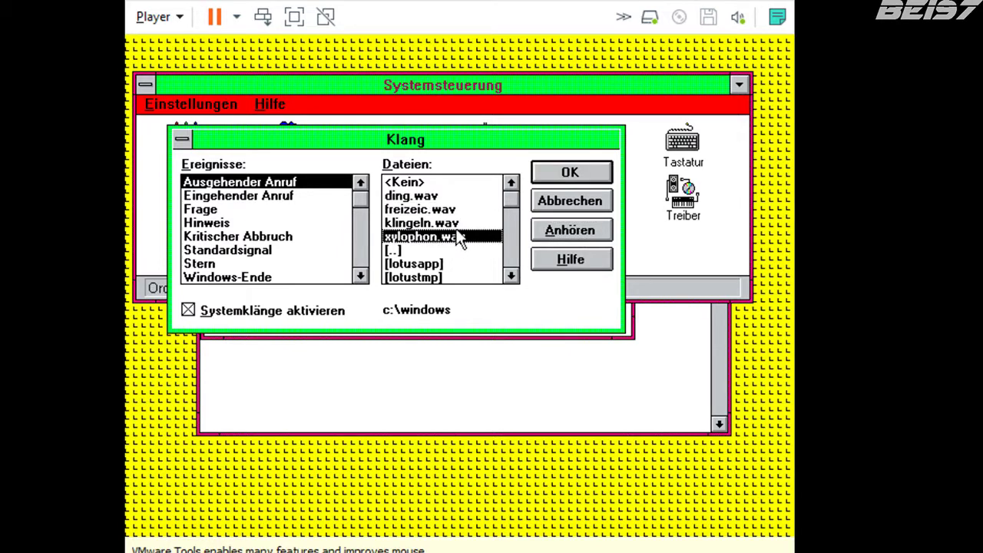
click(550, 228)
click(584, 178)
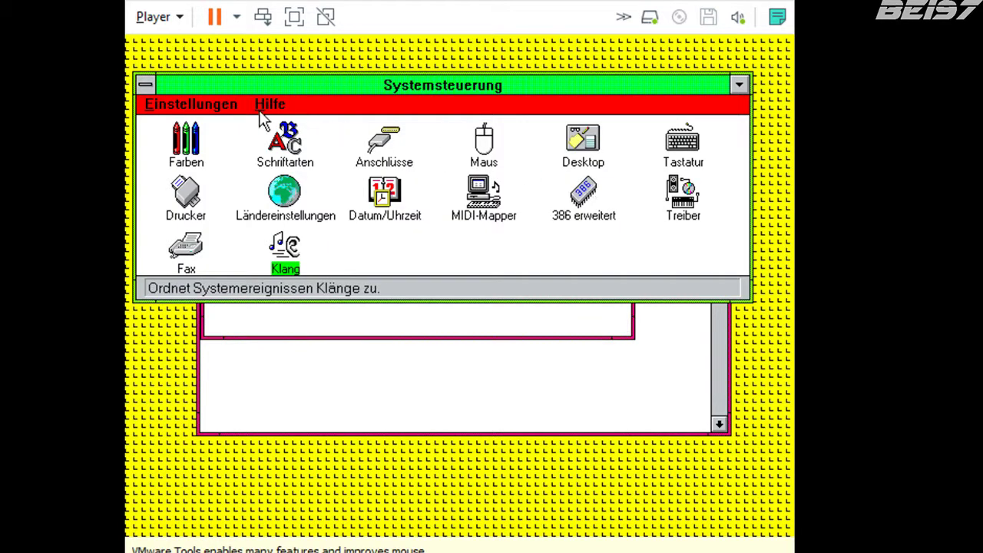
double_click(145, 85)
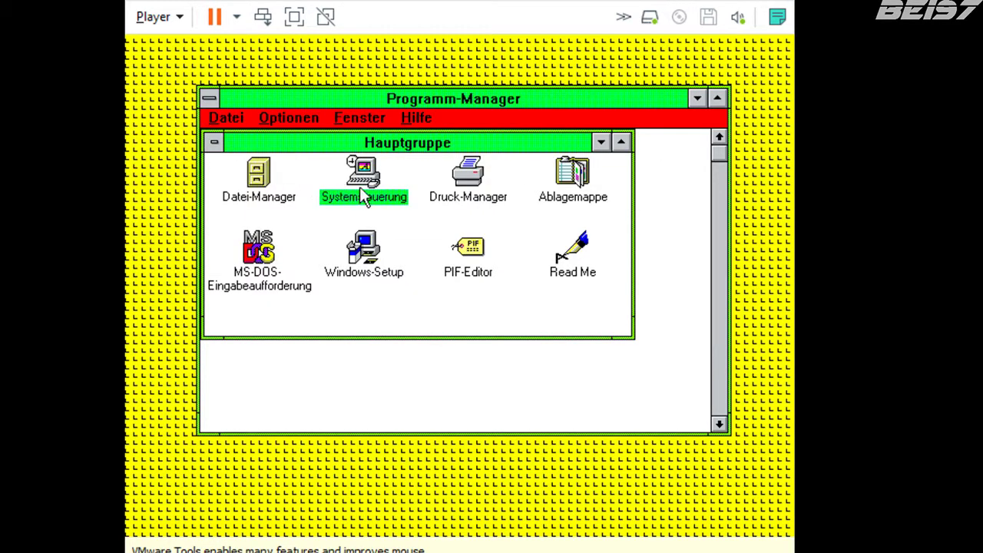
View the Druck-Manager, Ablagemappe and PIF-Editor from the Hauptgruppe, closing each without changes.
double_click(474, 188)
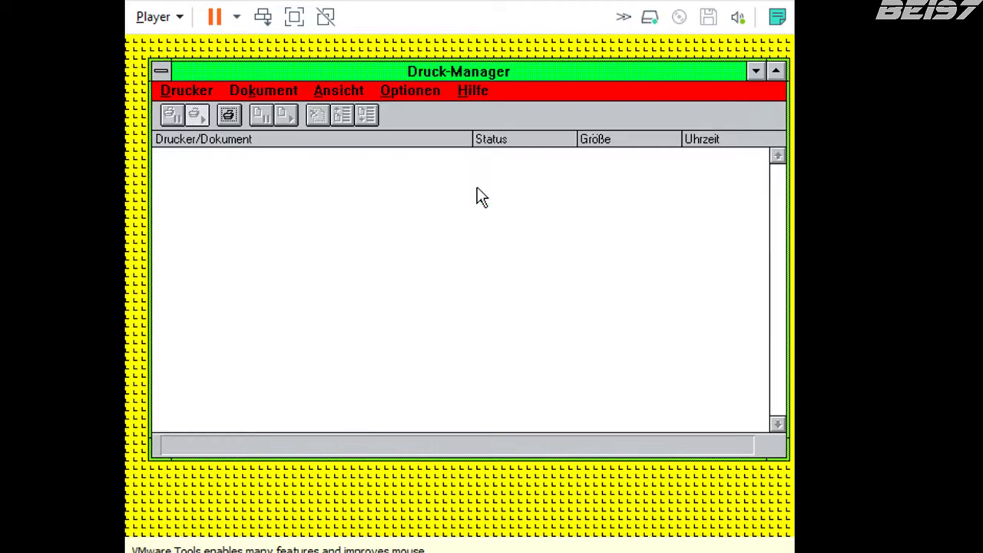
double_click(154, 67)
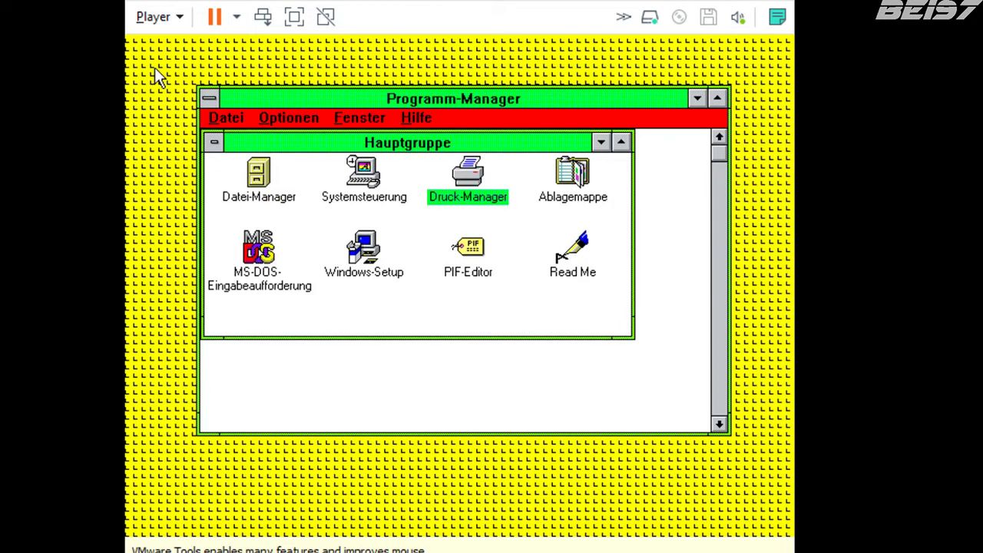
double_click(575, 172)
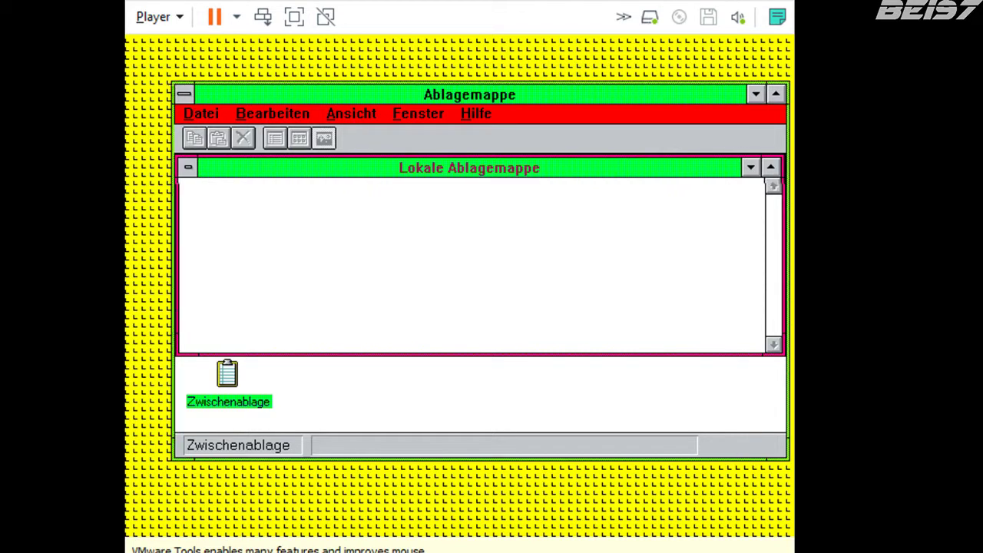
double_click(188, 94)
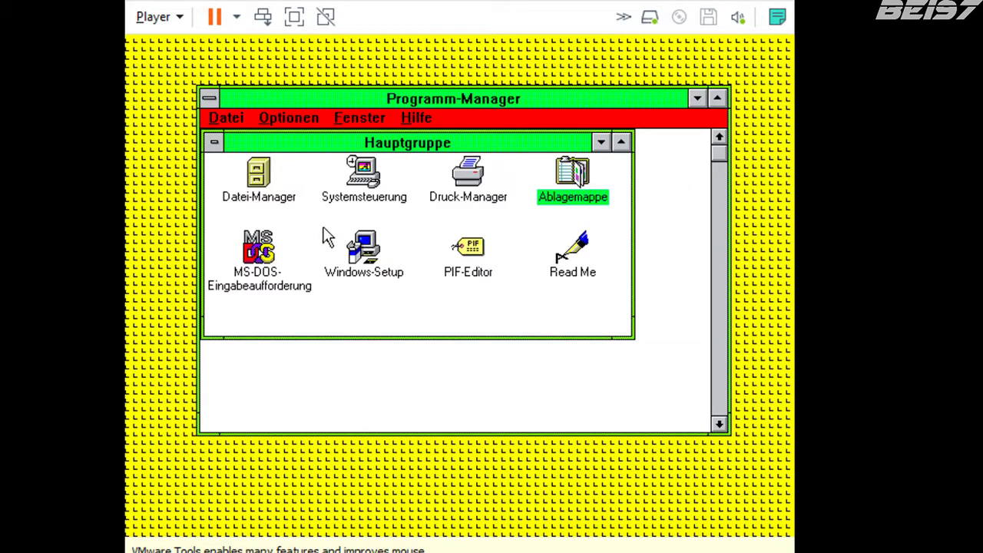
double_click(470, 249)
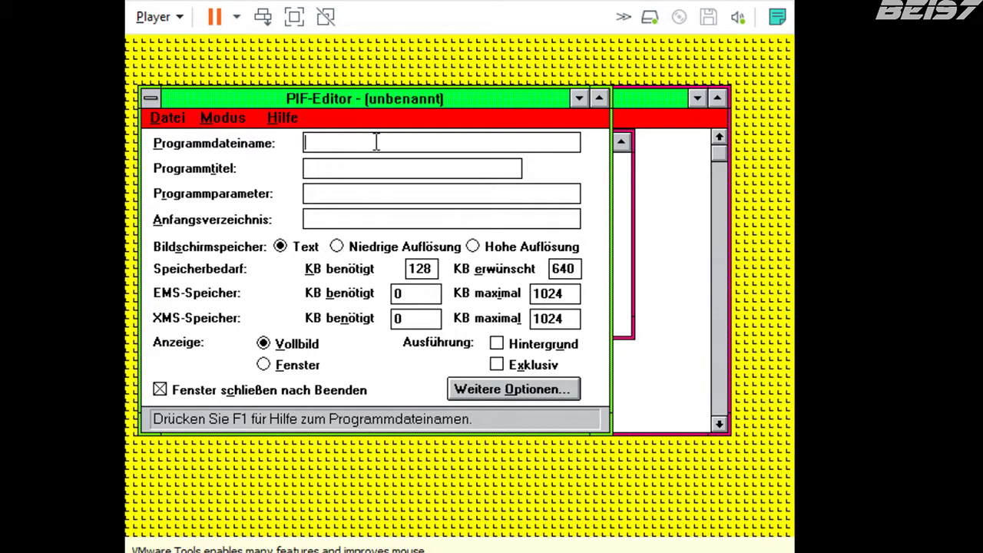
double_click(149, 99)
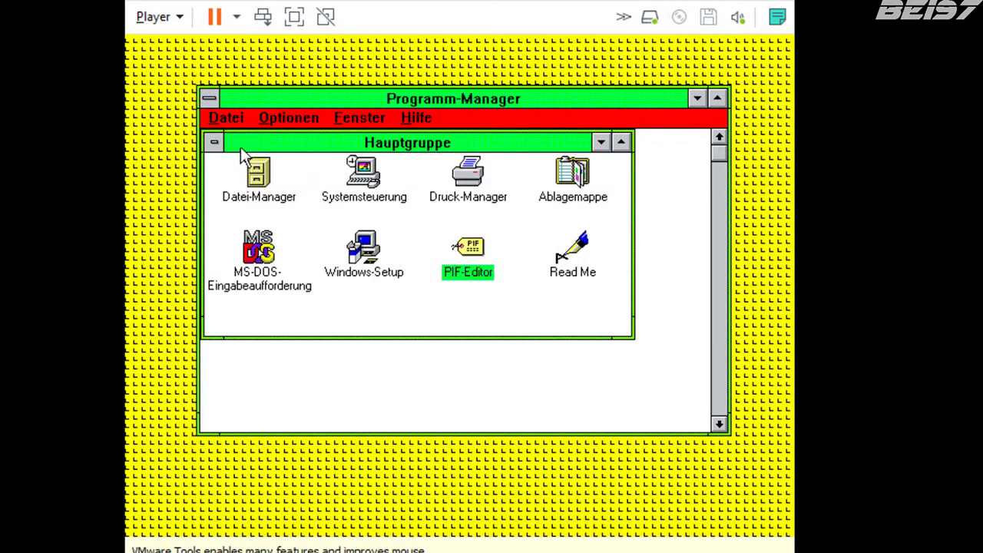
Close the Hauptgruppe window and maximize the Programm-Manager.
click(214, 142)
double_click(213, 142)
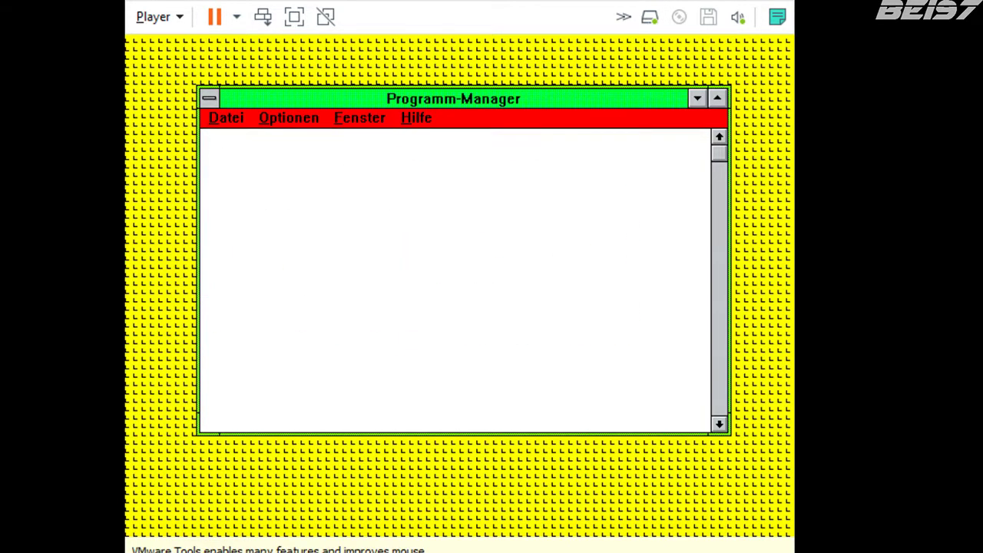
click(716, 99)
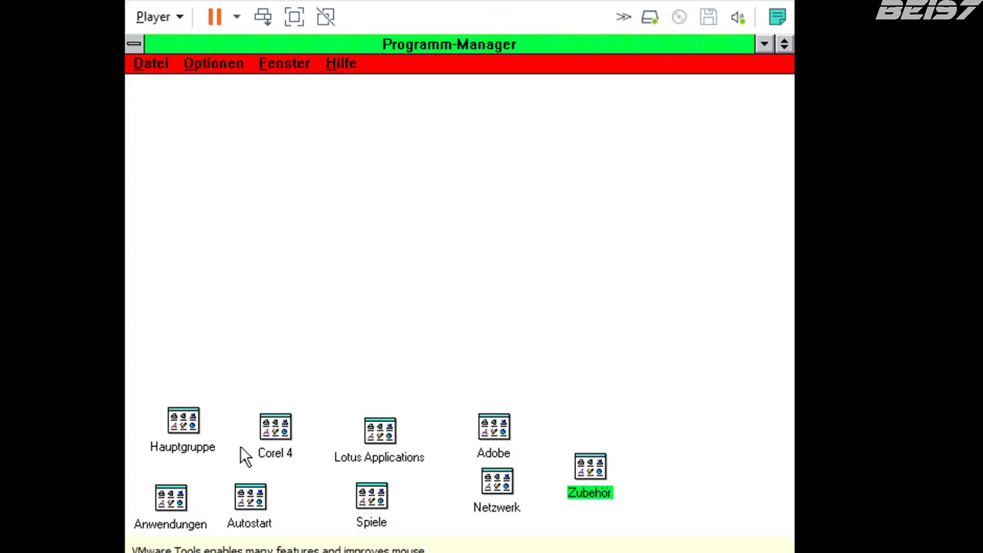
Try to launch Microsoft QBASIC from the Anwendungen group.
click(181, 500)
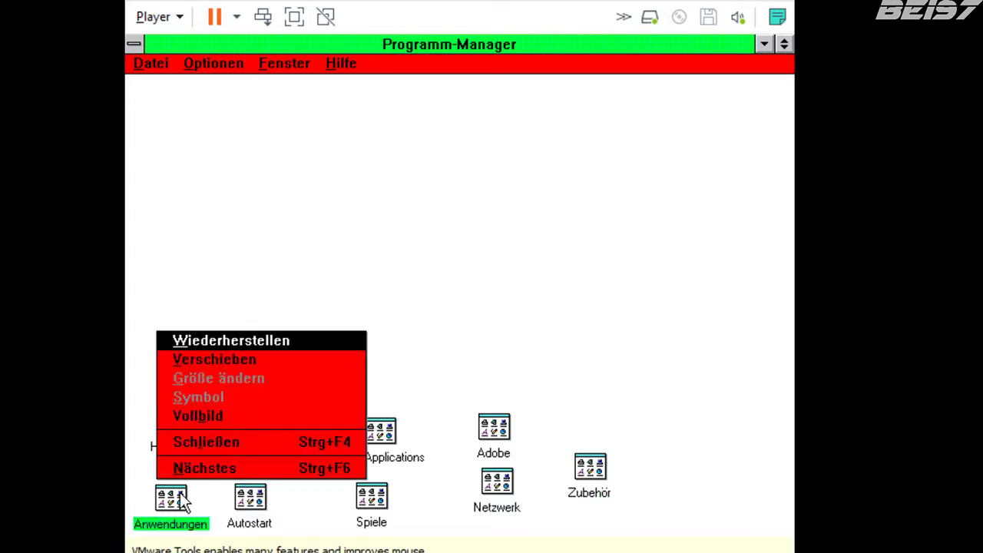
click(181, 500)
double_click(211, 112)
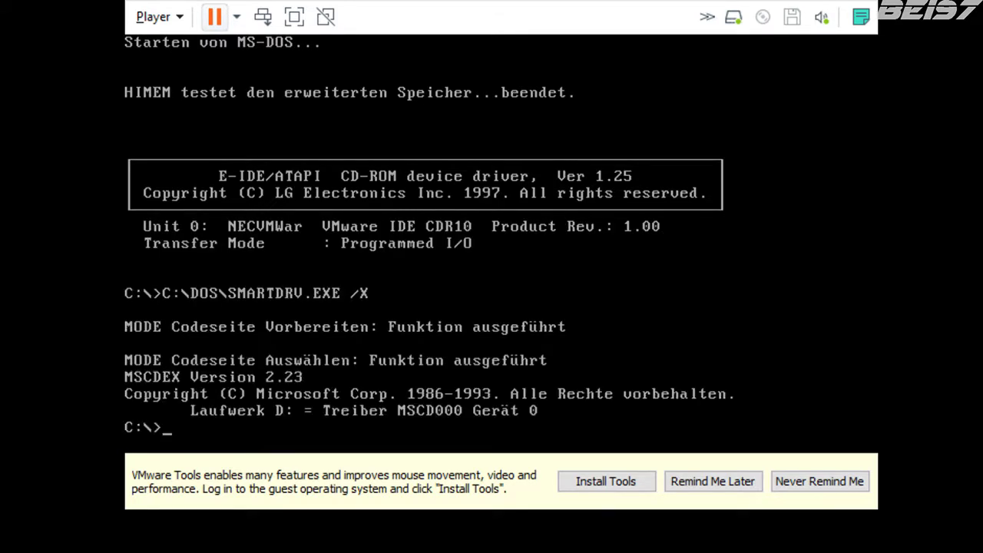
Start Windows from the DOS prompt with the win command and open the Anwendungen group.
text(win)
key(Return)
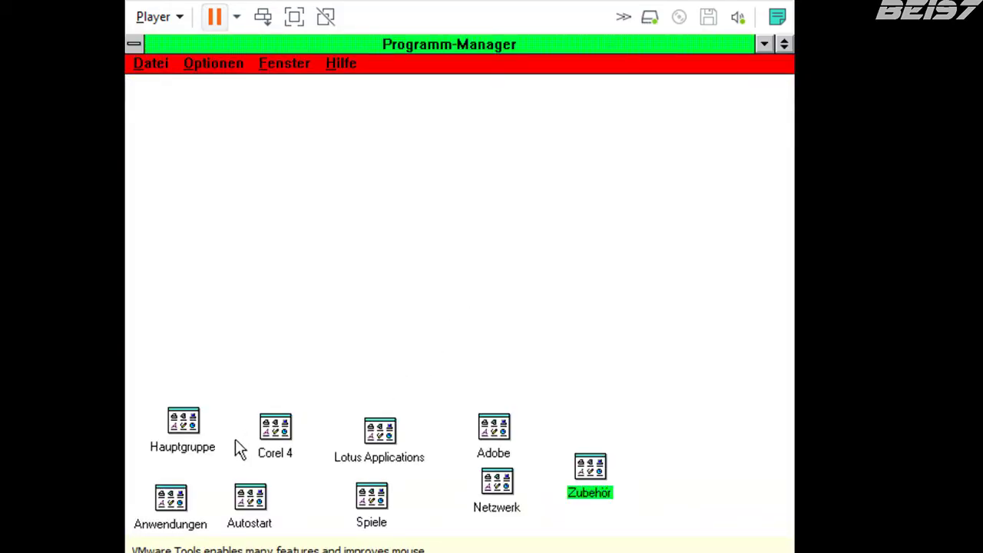
click(175, 498)
click(201, 340)
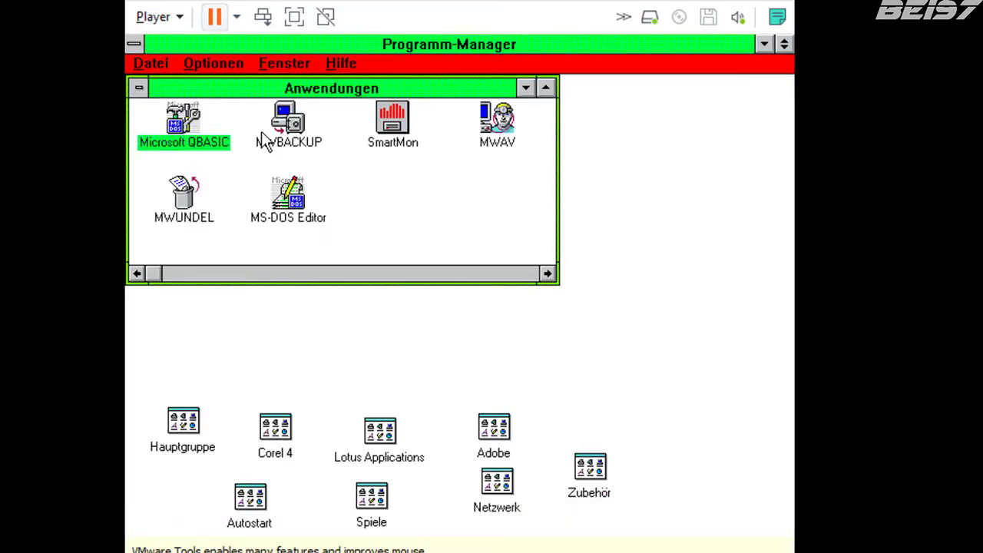
Launch MWBACKUP, dismiss its installation warning and decline the automatic configuration.
double_click(284, 122)
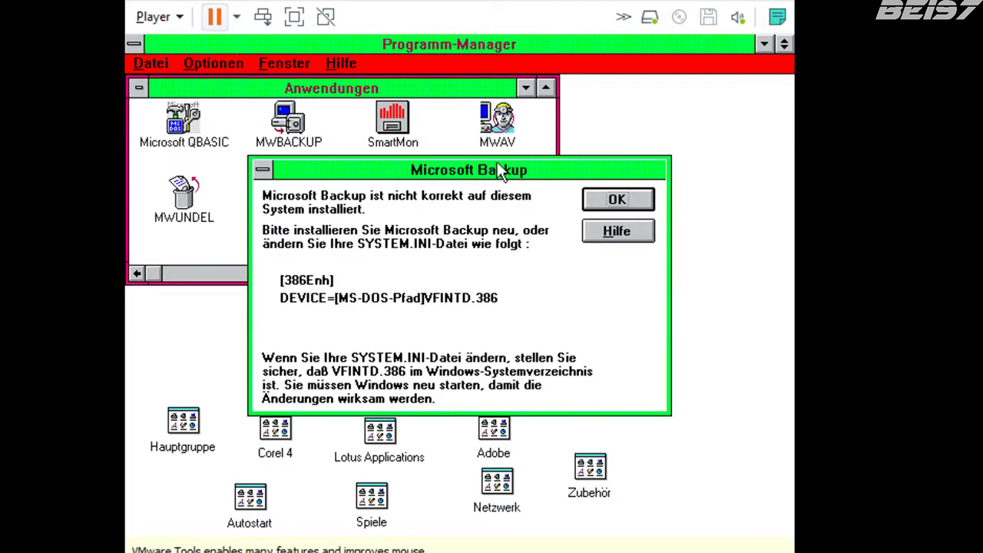
click(618, 201)
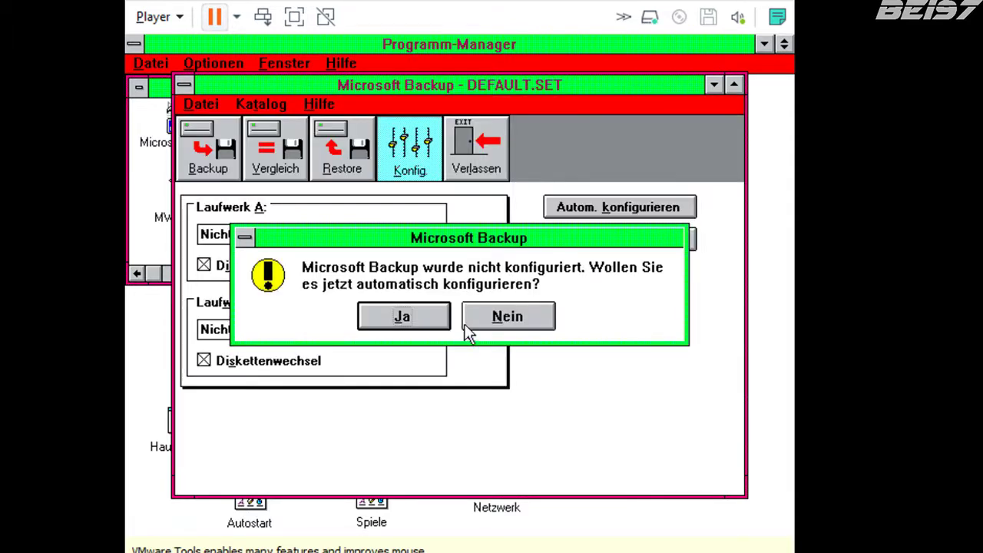
click(513, 314)
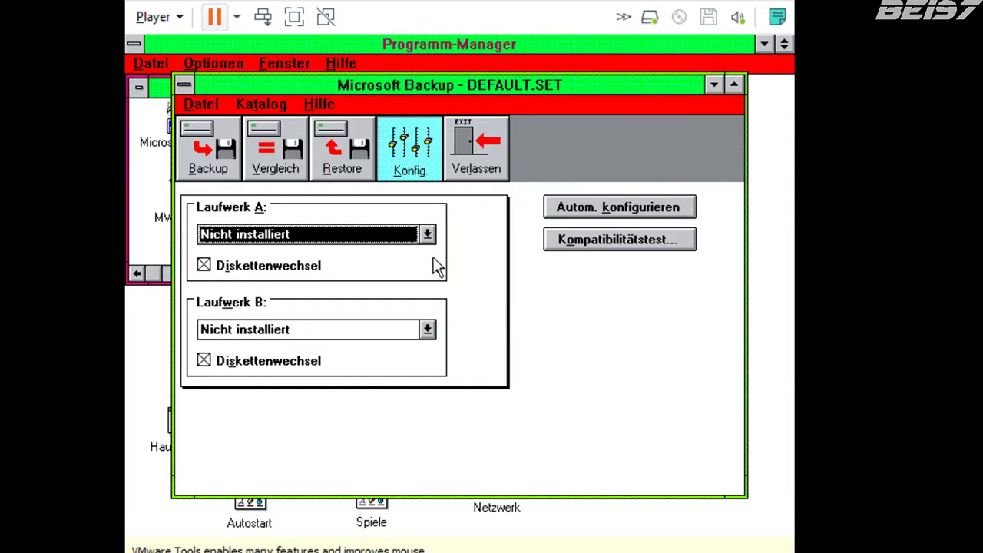
Exit Microsoft Backup, keeping the option to save the DEFAULT.SET settings.
click(489, 154)
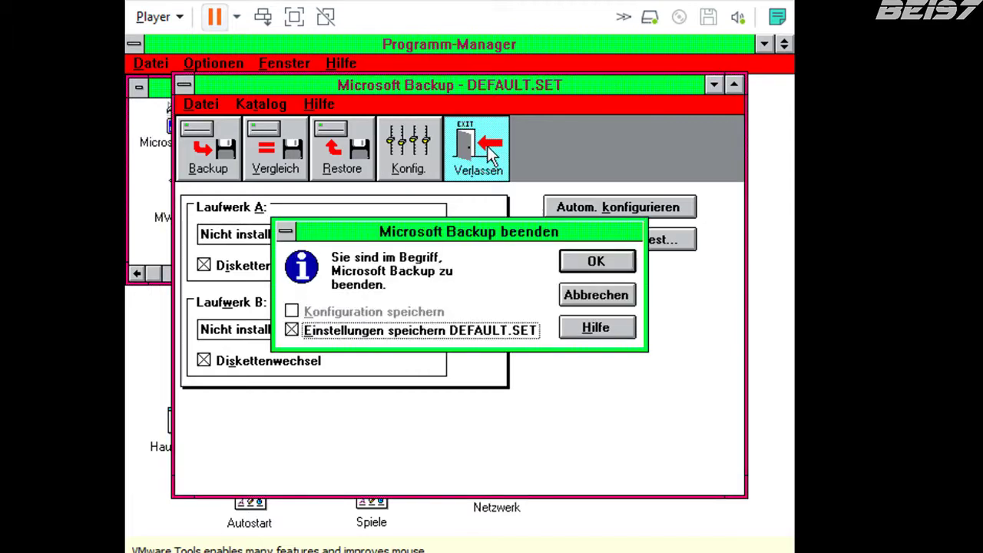
click(572, 262)
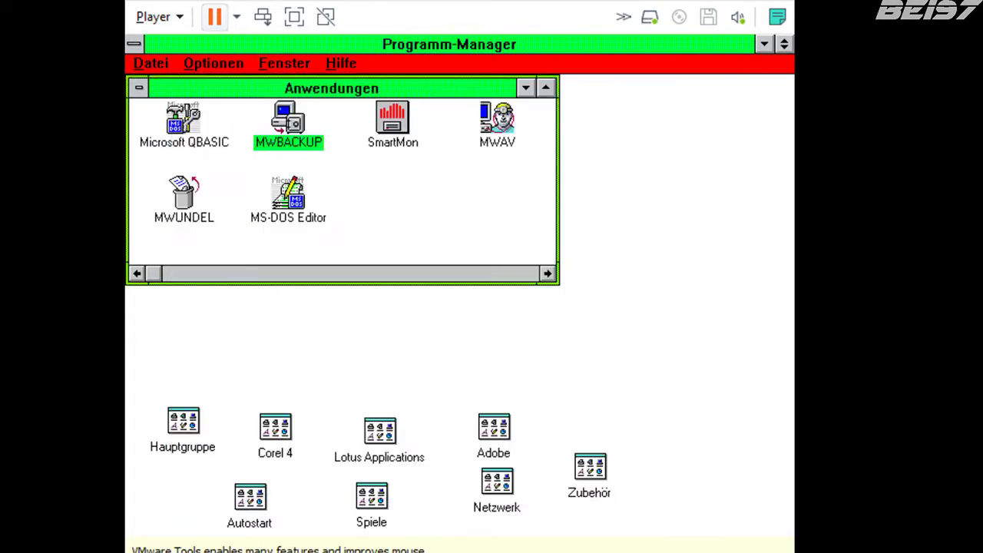
Open SmartMon and MWUNDEL from the Anwendungen group in turn, closing each after viewing it.
double_click(393, 137)
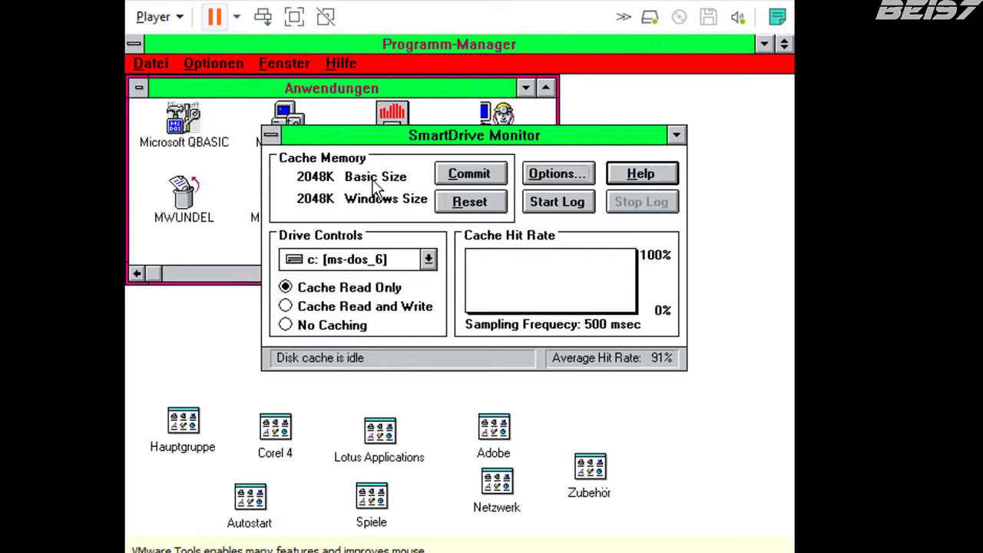
click(278, 139)
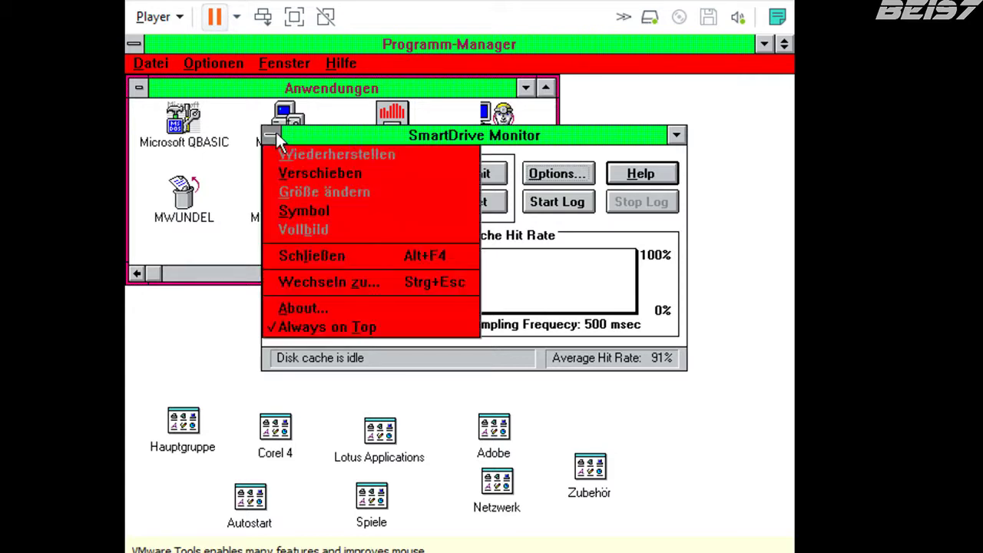
click(278, 139)
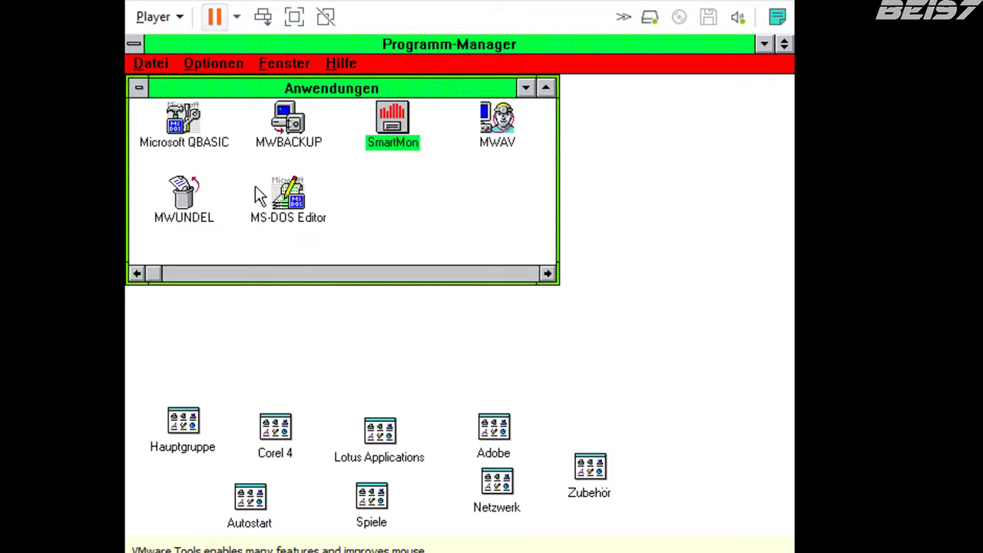
double_click(191, 211)
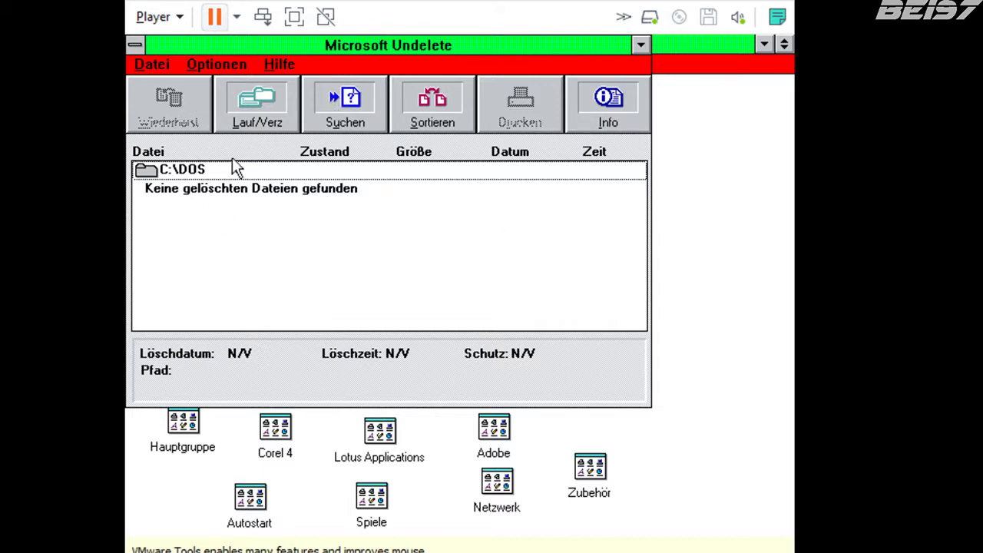
double_click(132, 44)
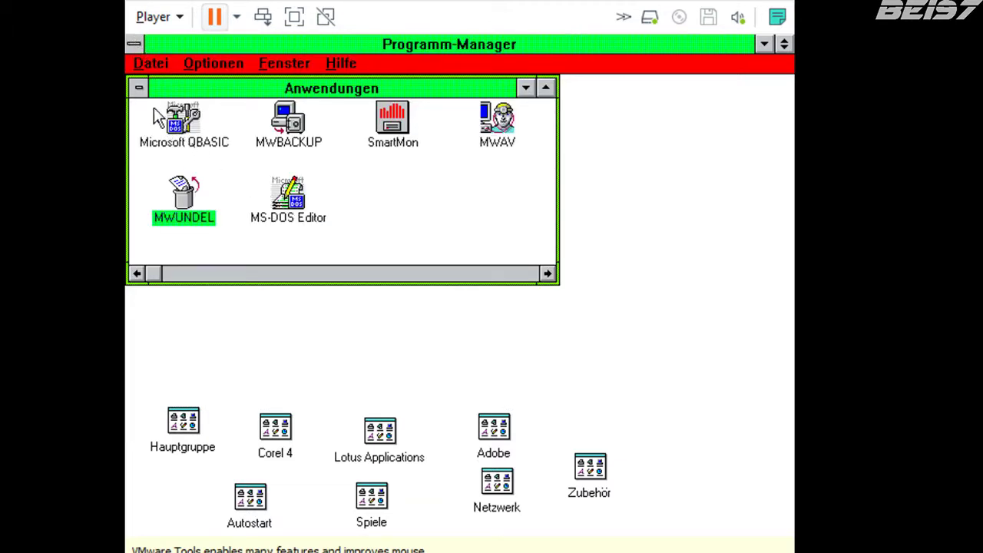
Minimize the Anwendungen group and launch Write from the Zubehör group.
click(135, 87)
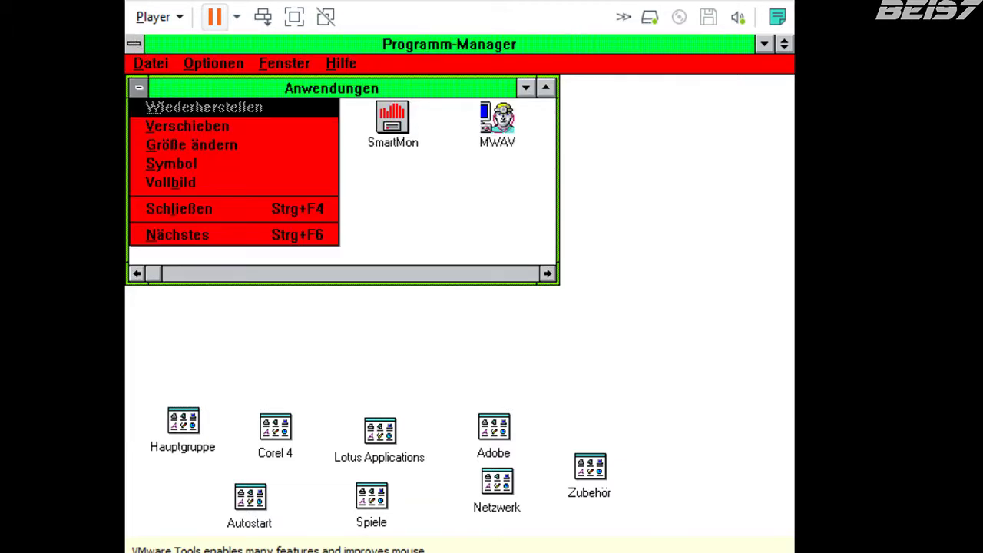
click(207, 162)
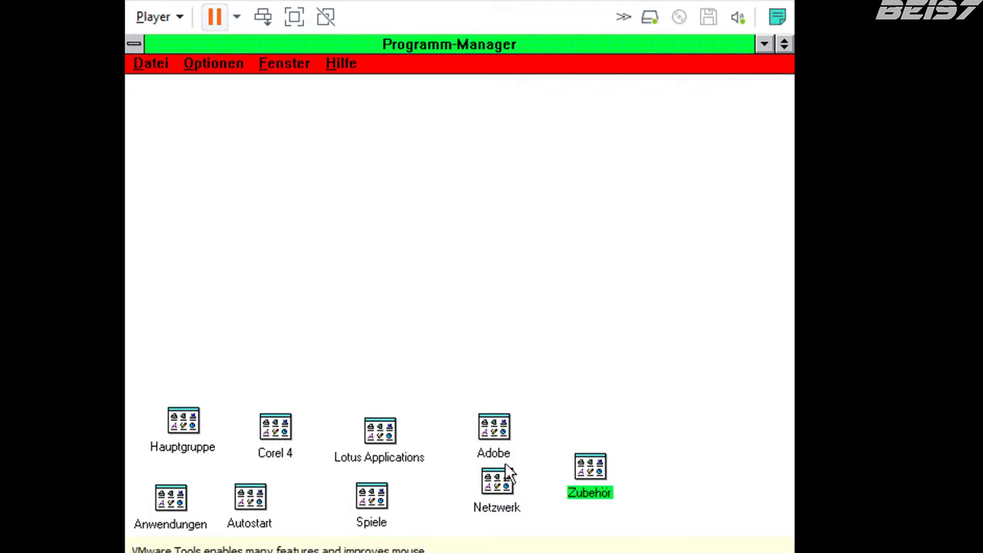
double_click(584, 465)
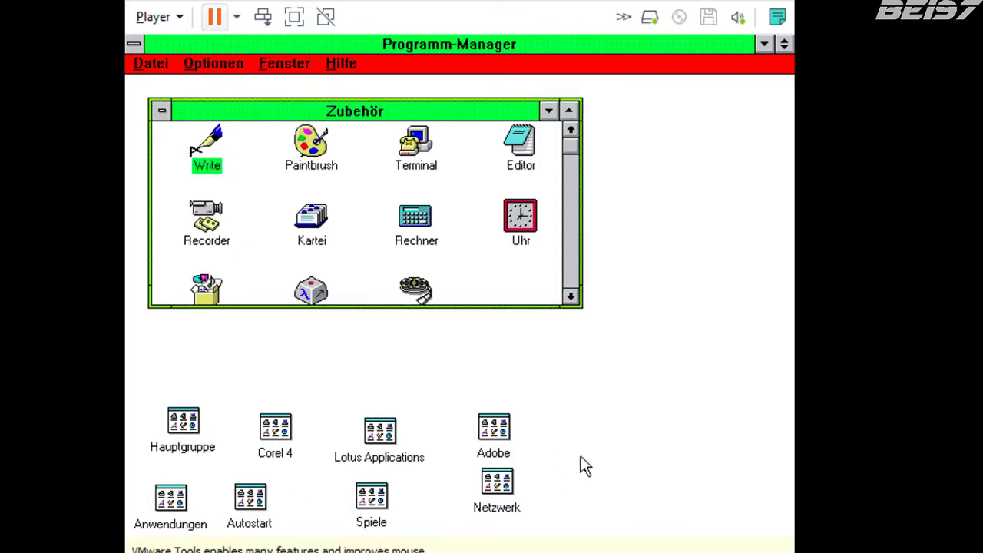
double_click(191, 124)
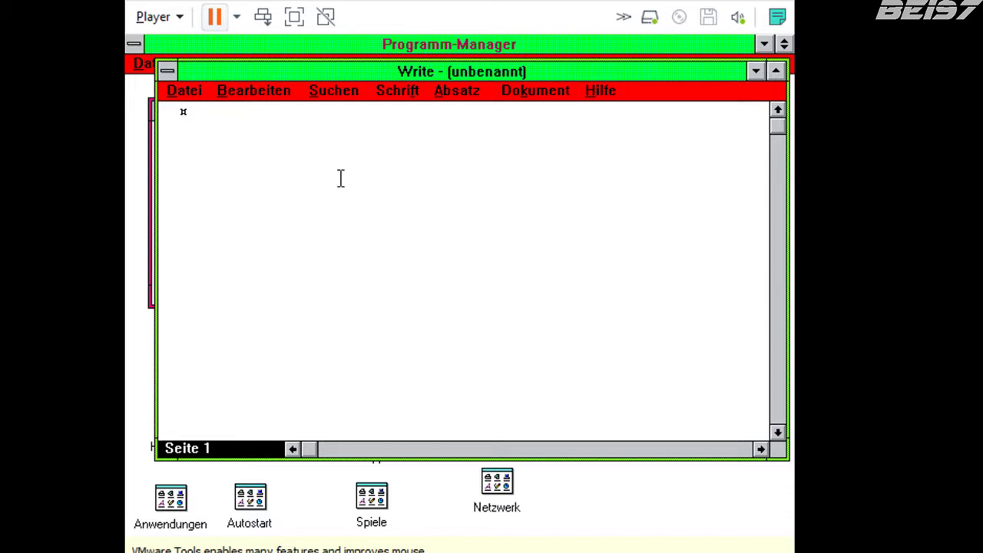
text(fdgjkdgjkdfjgkljfdkgjkfdljgkldfj)
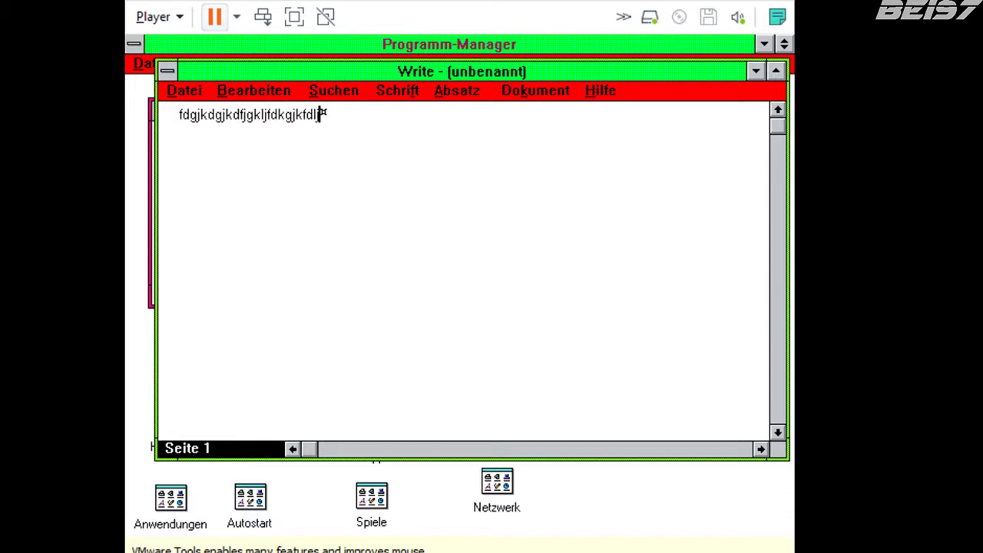
key(BackSpace)
key(BackSpace)
key(BackSpace)
key(BackSpace)
key(BackSpace)
key(BackSpace)
key(BackSpace)
key(BackSpace)
key(BackSpace)
key(BackSpace)
key(BackSpace)
key(BackSpace)
key(BackSpace)
key(BackSpace)
key(BackSpace)
key(BackSpace)
key(BackSpace)
key(BackSpace)
key(BackSpace)
key(BackSpace)
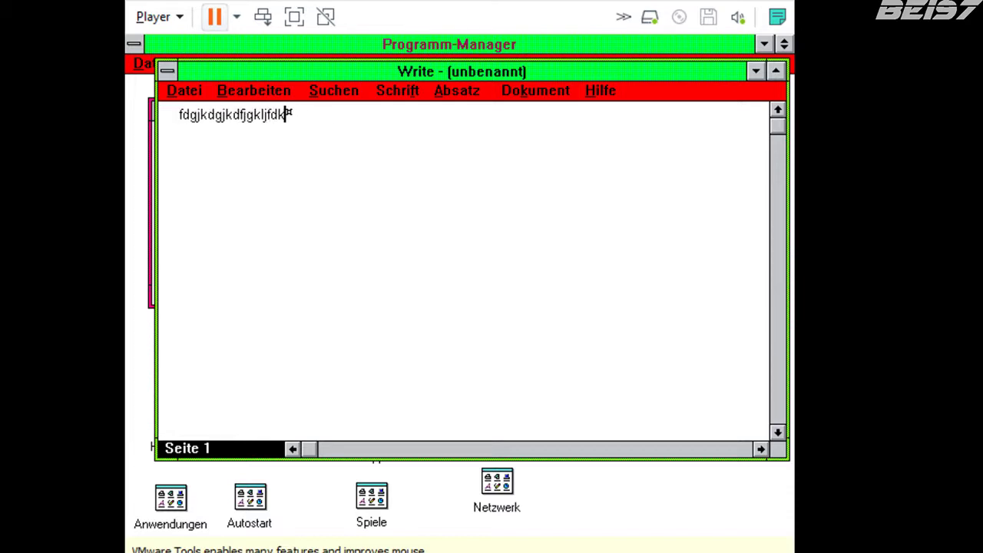
Write a greeting line starting with "Grüße an", listing the four recipients' names and ending with "und alle anderen".
text(G)
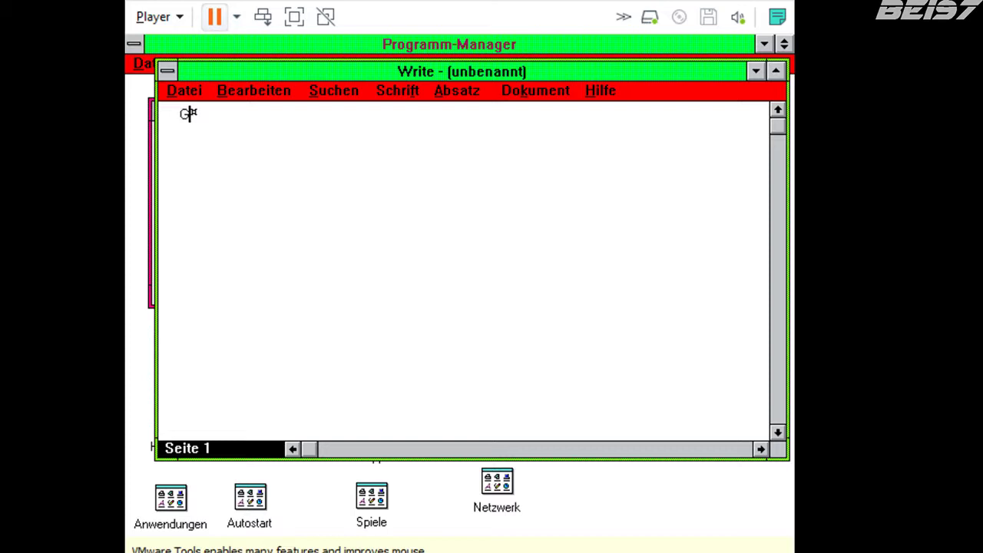
text(rüße an Valvoorik Jo)
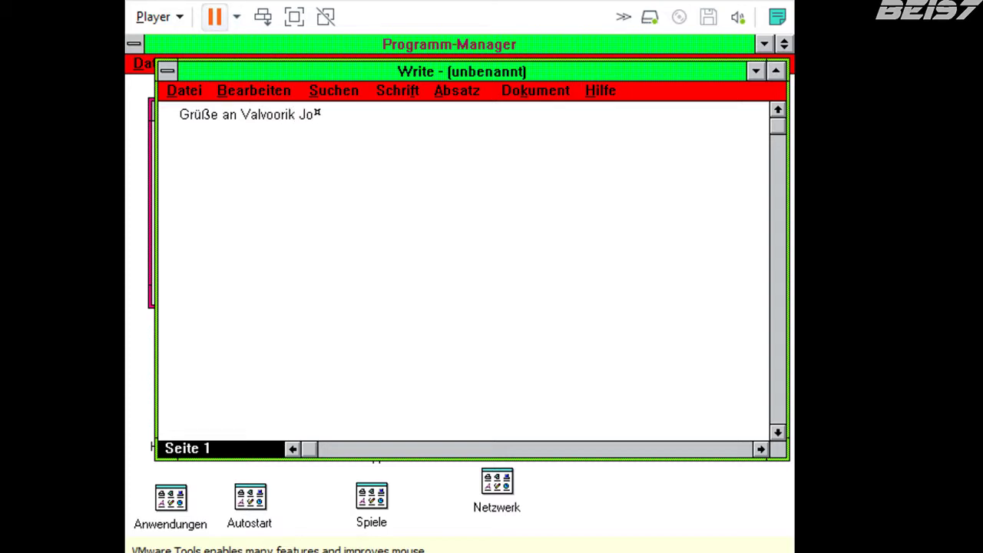
text(ker Kenny und )
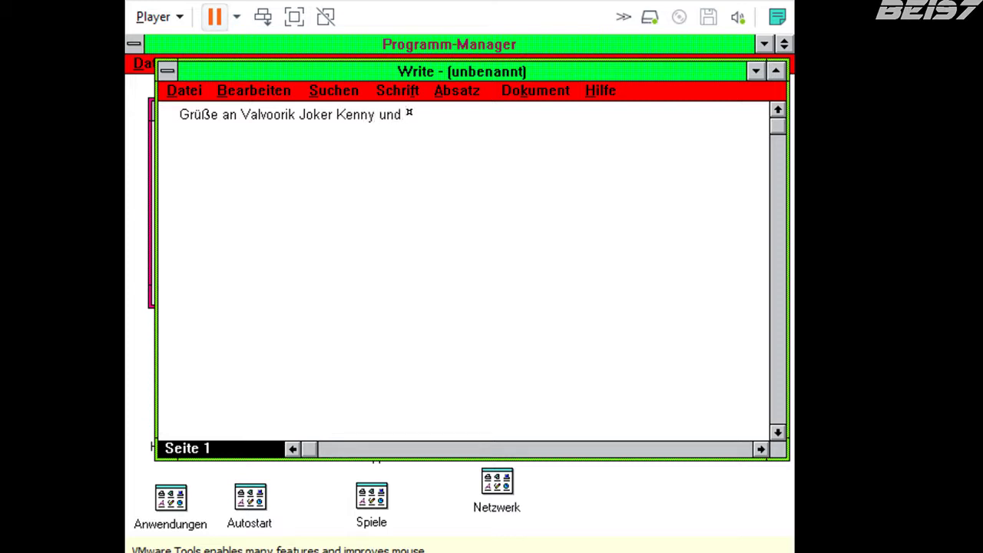
text(Jake und allen)
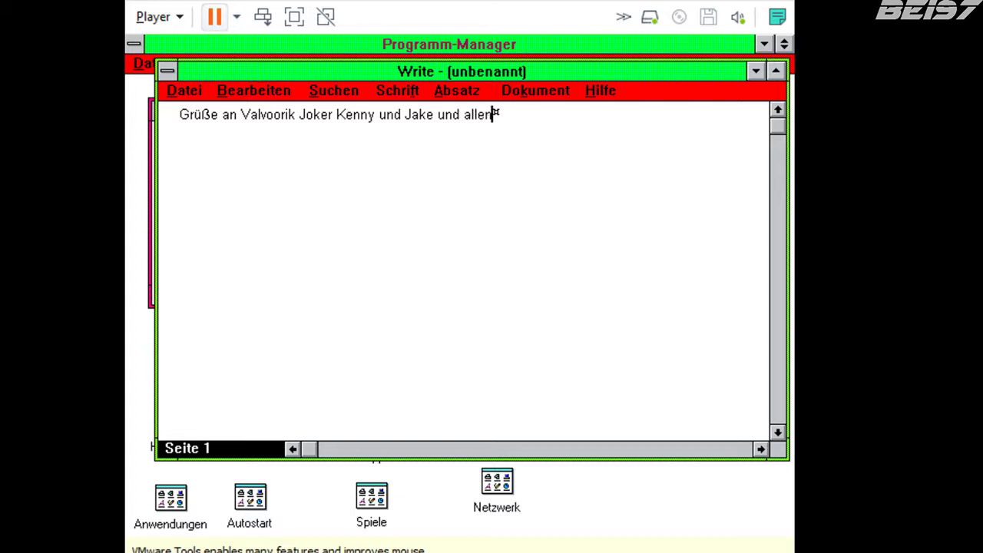
key(BackSpace)
text(anderen)
key(Delete)
key(Delete)
key(Delete)
key(Delete)
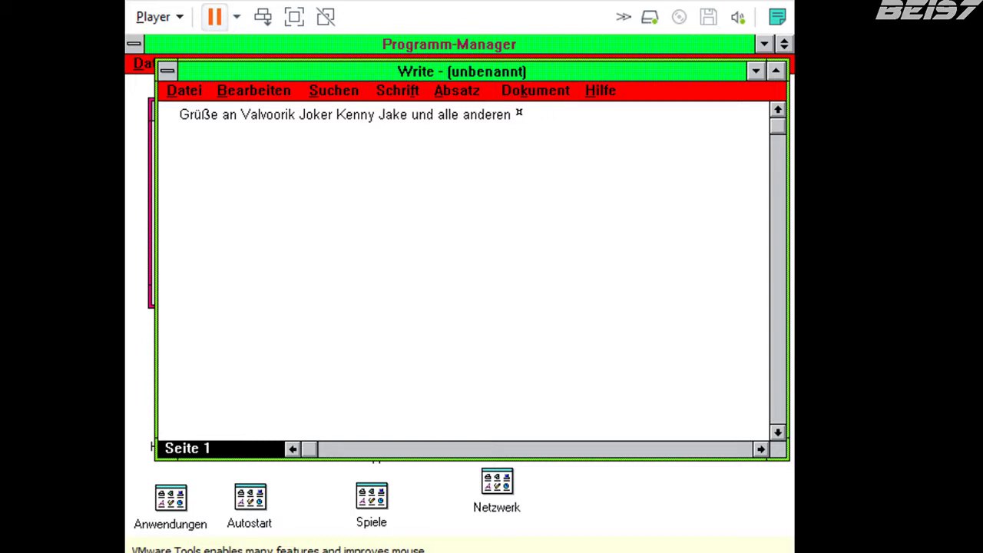
Insert "und", a fifth recipient's name and another "und" before "alle anderen" in the greeting line.
click(407, 114)
text(und Now )
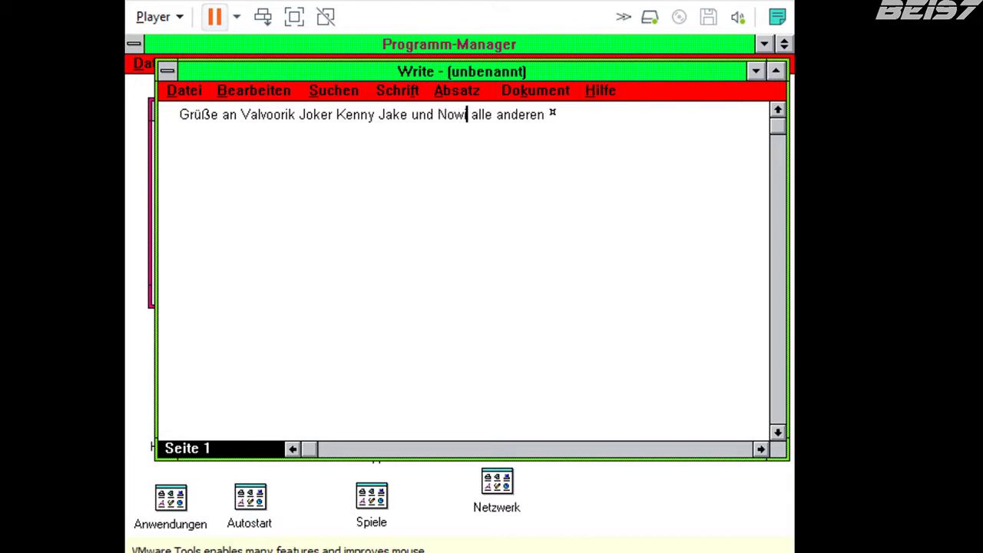
text(ien und)
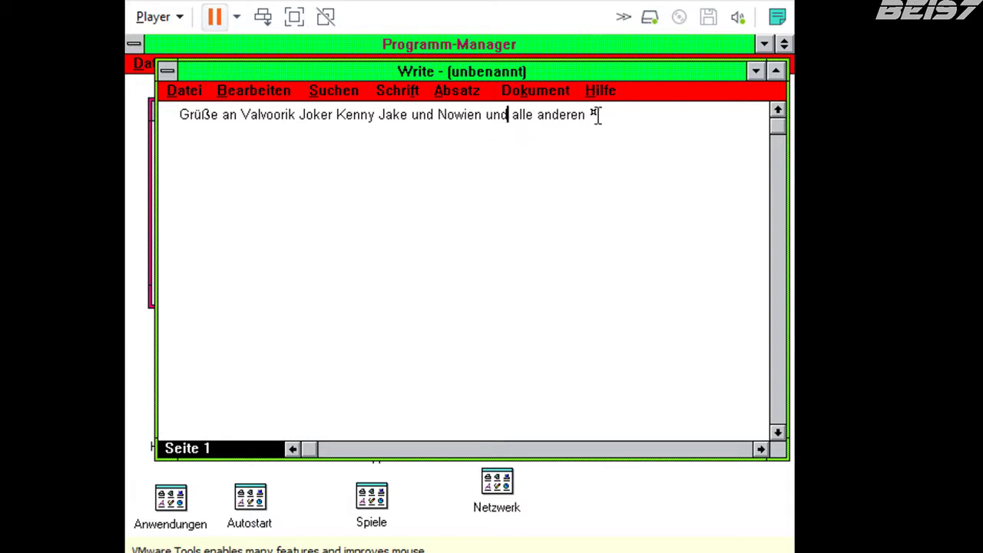
Copy the whole greeting line and move the Write window aside to close the Zubehör group.
drag(597, 114, 145, 116)
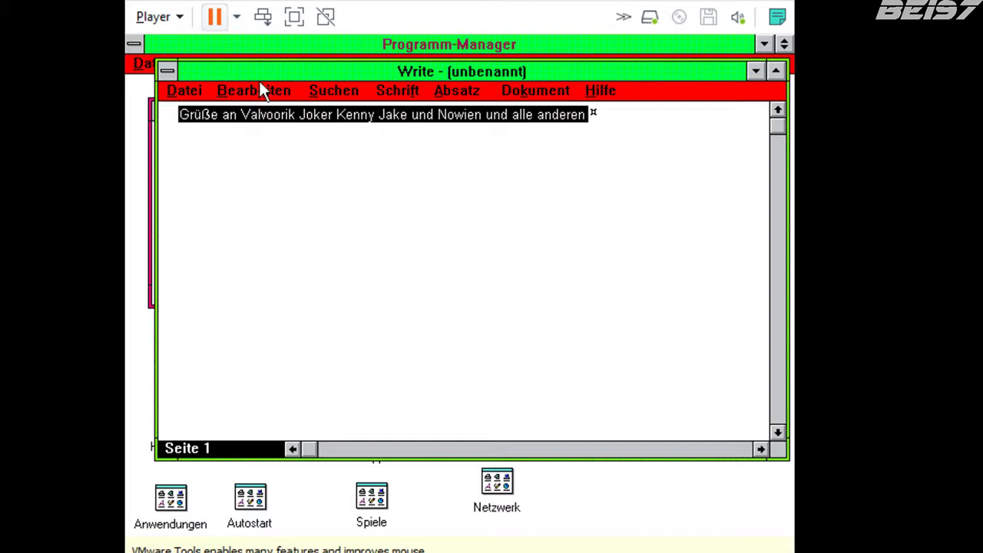
drag(277, 71, 346, 148)
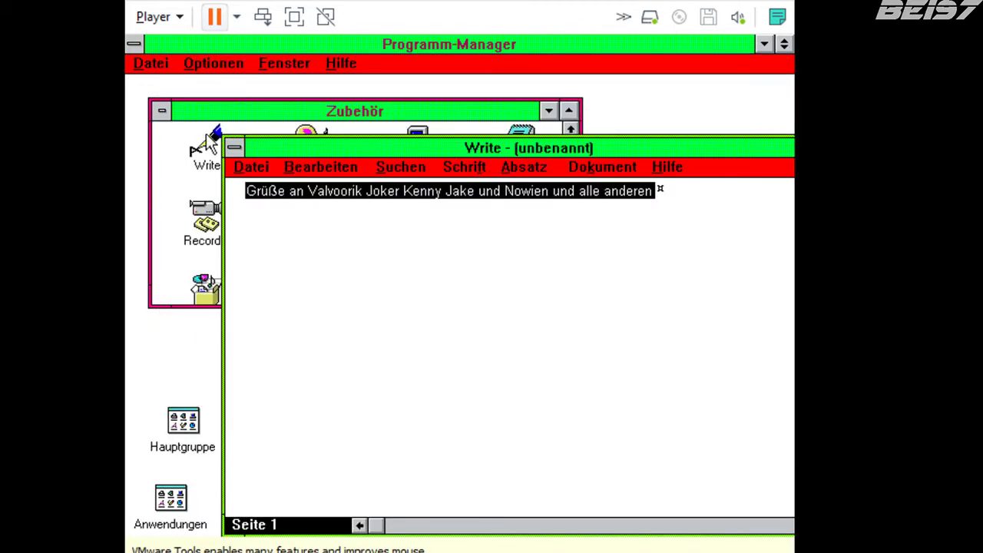
double_click(160, 111)
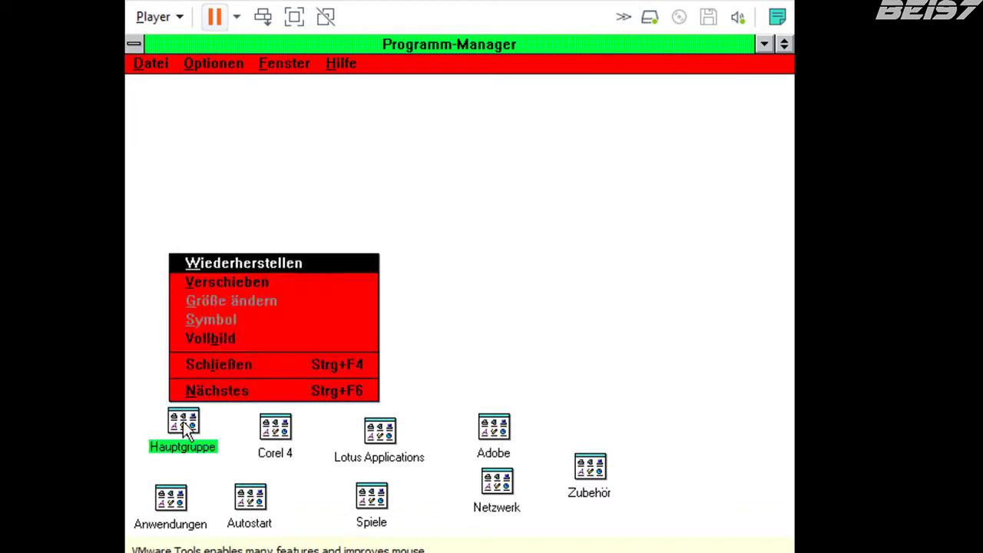
Open Ablagemappe from the Hauptgruppe, inspect the Zwischenablage contents, and close Ablagemappe.
double_click(183, 421)
double_click(467, 140)
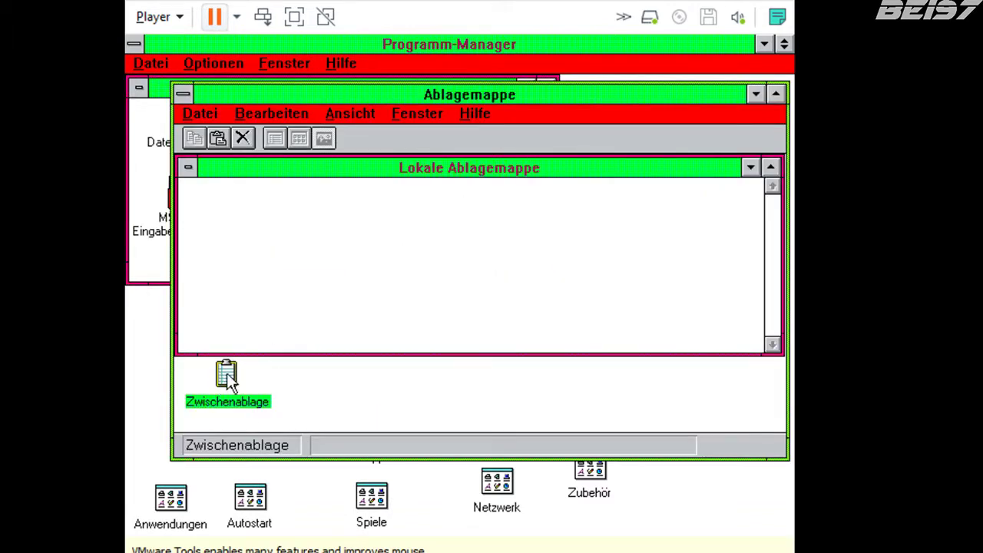
double_click(226, 374)
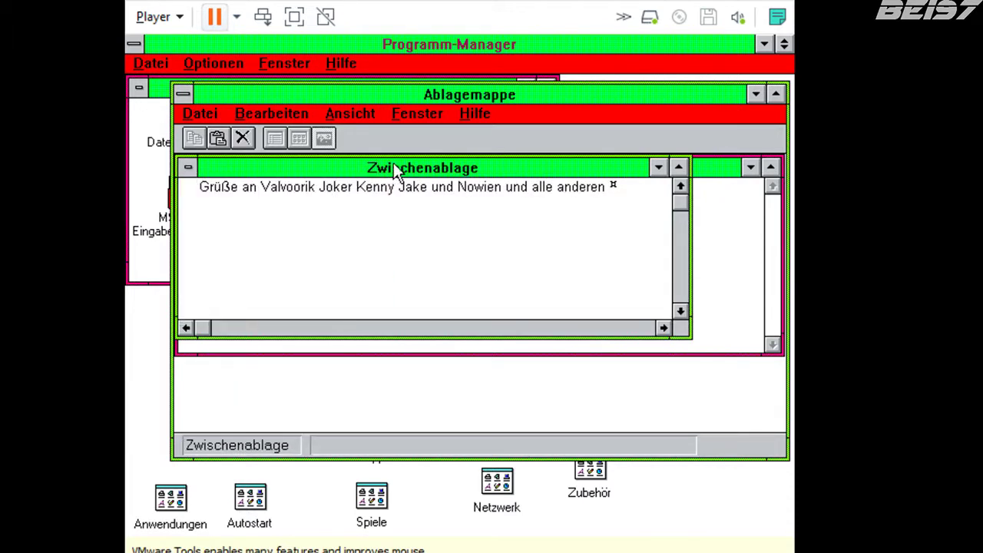
click(658, 168)
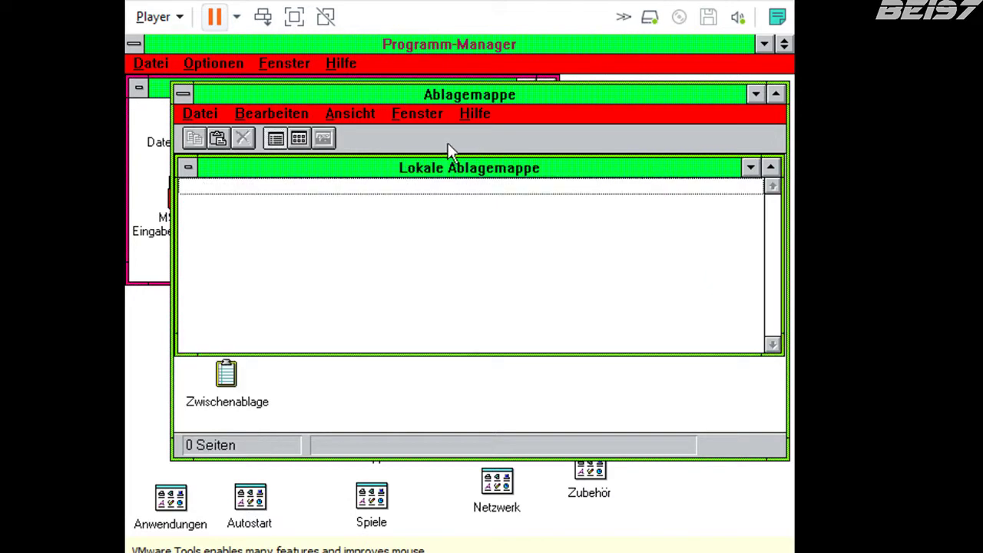
double_click(178, 92)
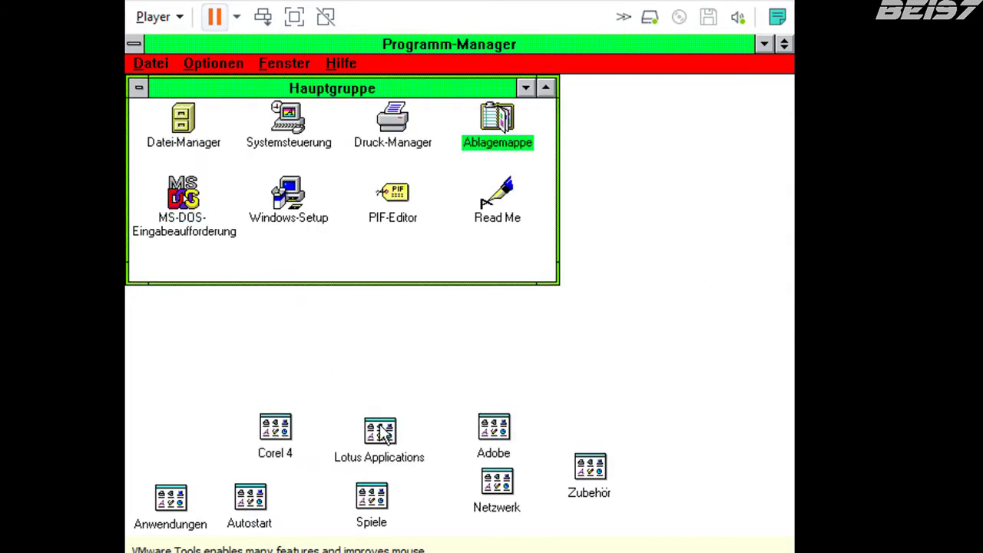
Switch back to the unsaved Write document and move its window fully into view.
key(alt+Tab)
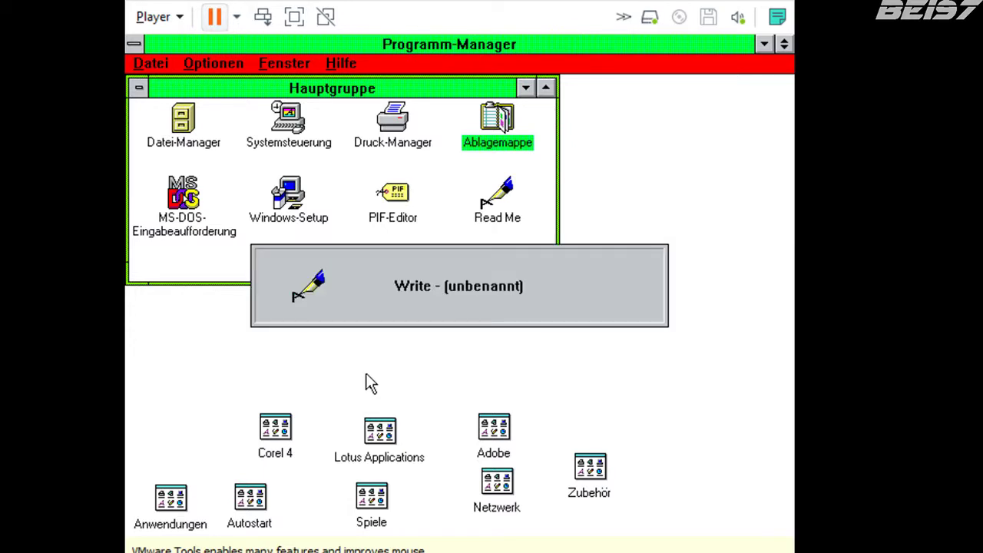
key(alt+Tab)
key(alt+Tab)
key(alt+Tab)
key(alt+Tab)
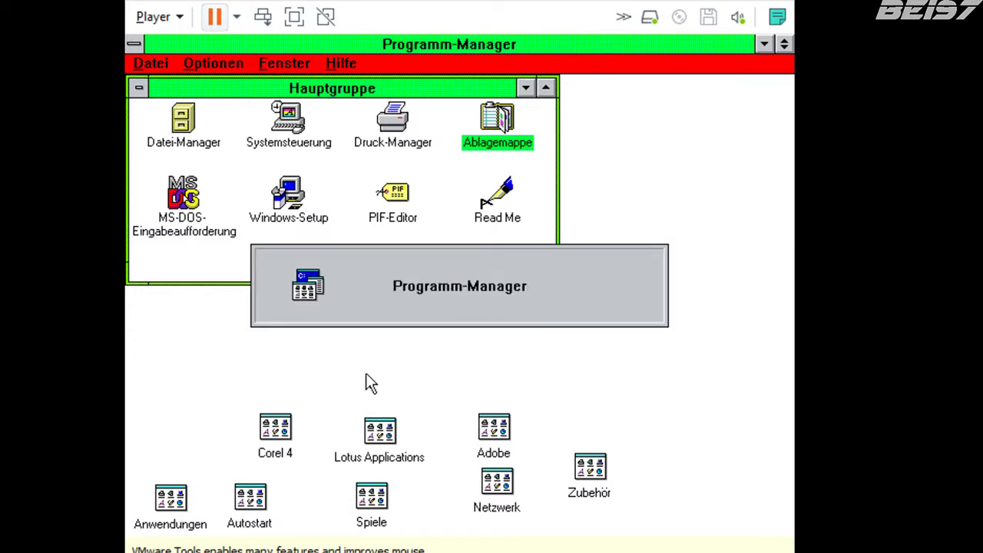
key(alt+Tab)
key(alt+Tab)
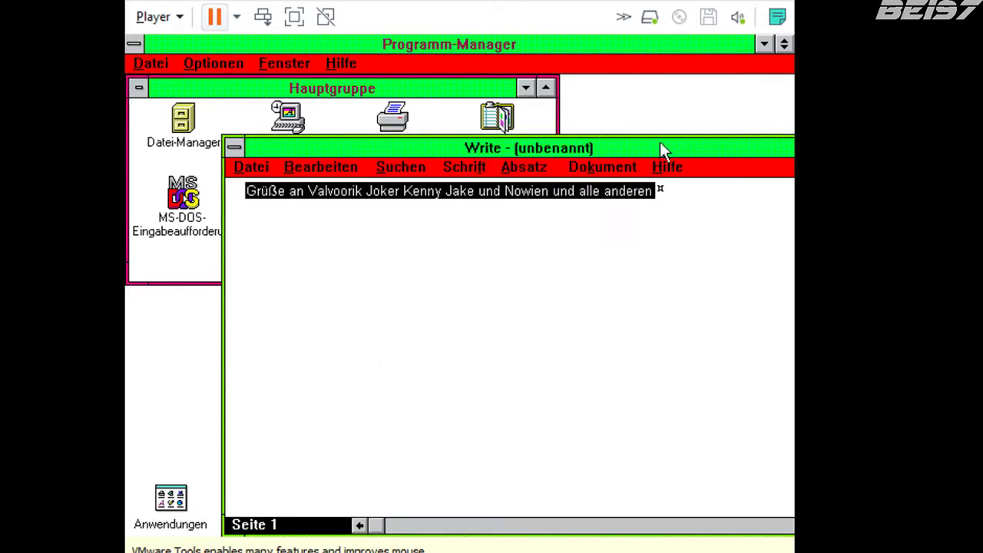
drag(660, 141, 575, 99)
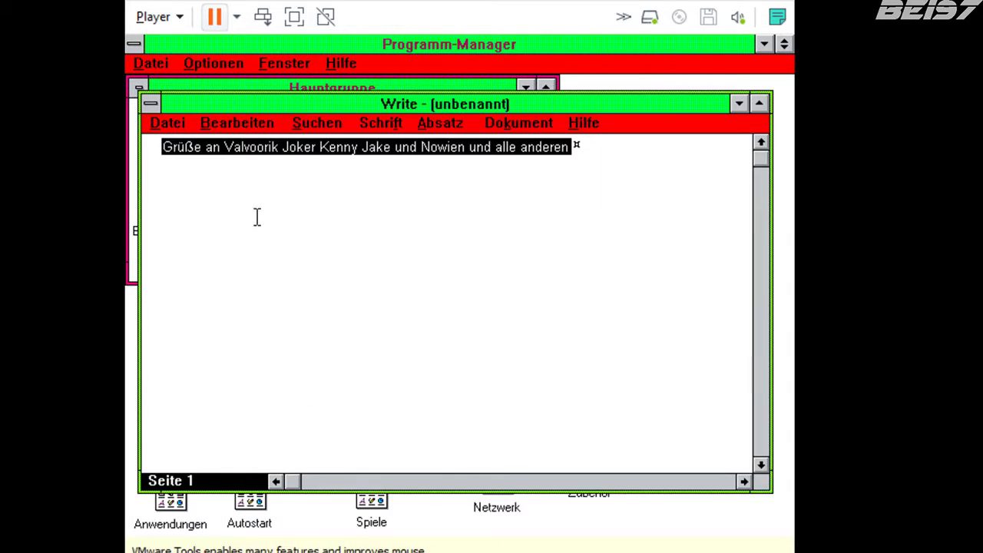
Center the greeting paragraph and set it back to left-aligned (Linksbündig).
click(434, 124)
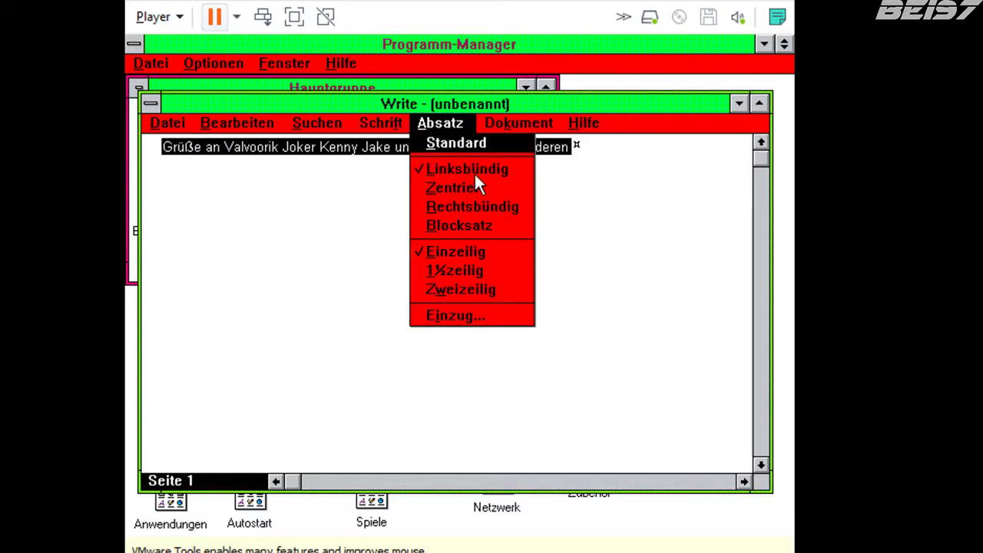
click(454, 186)
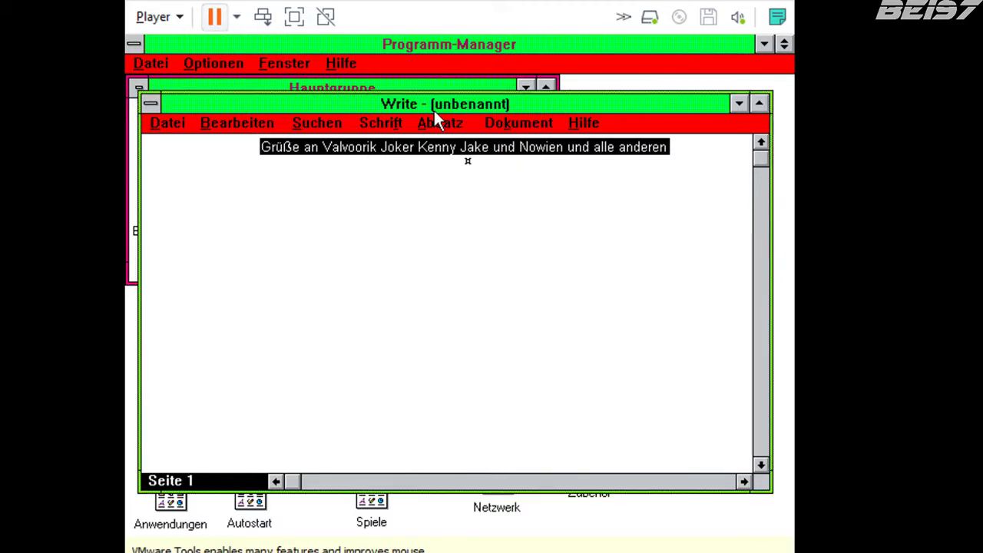
click(453, 125)
click(466, 169)
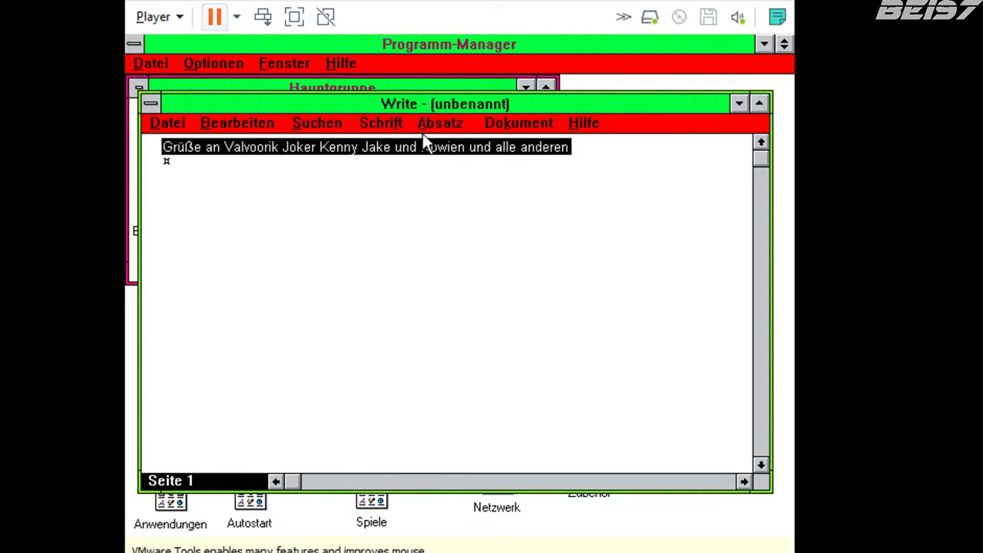
Close Write without saving the greeting document and close the Hauptgruppe group.
double_click(149, 104)
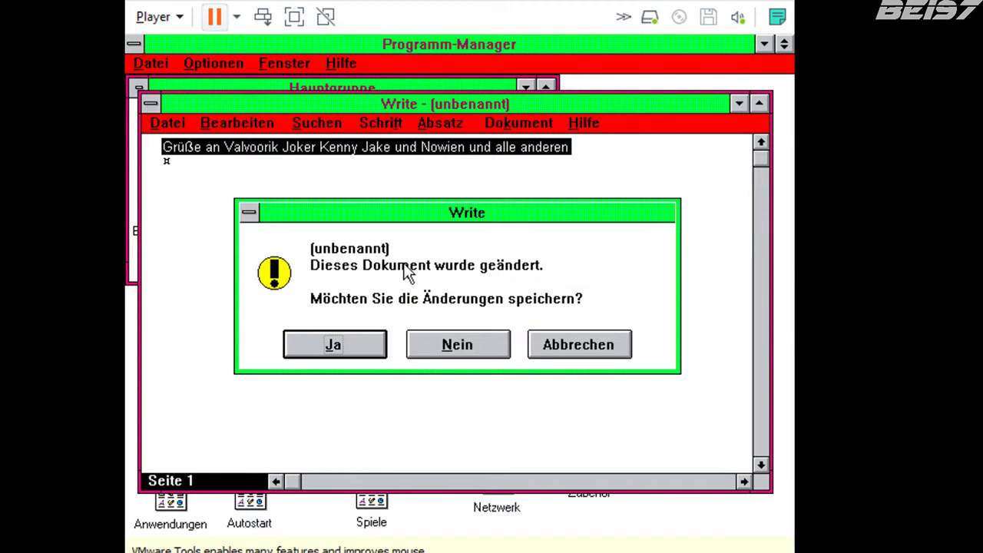
click(457, 348)
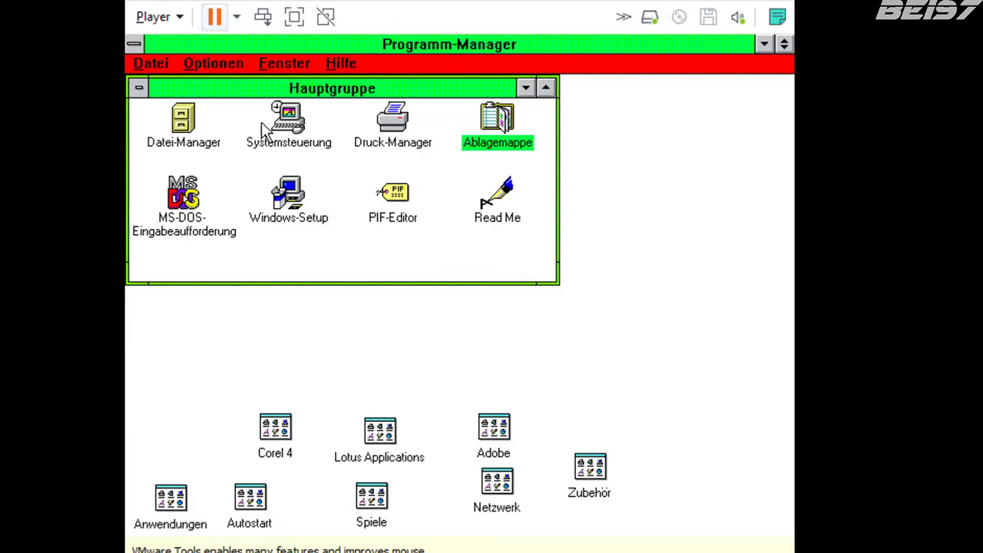
click(143, 86)
click(171, 162)
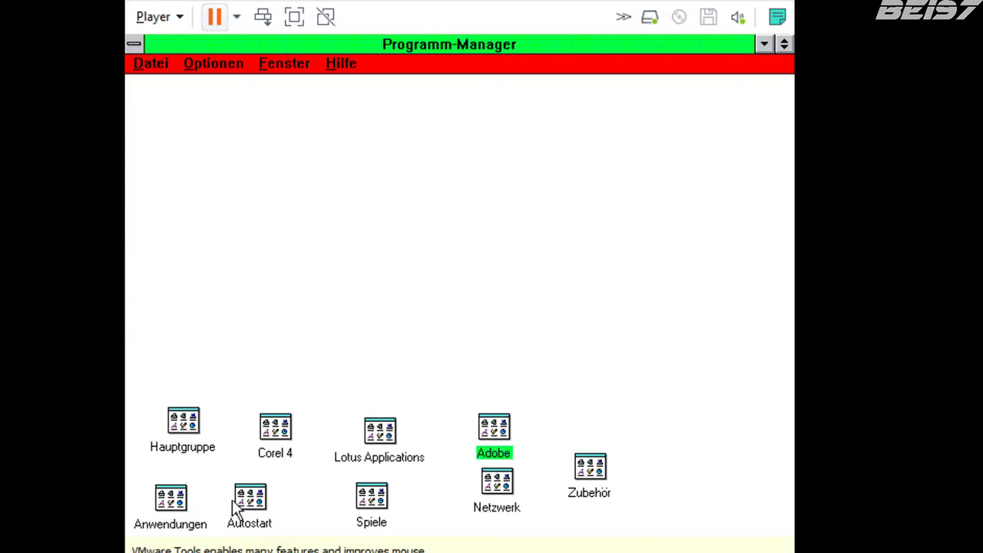
Open Paintbrush from the Zubehör group and spray a black winding curve across the canvas with the spray can.
double_click(588, 481)
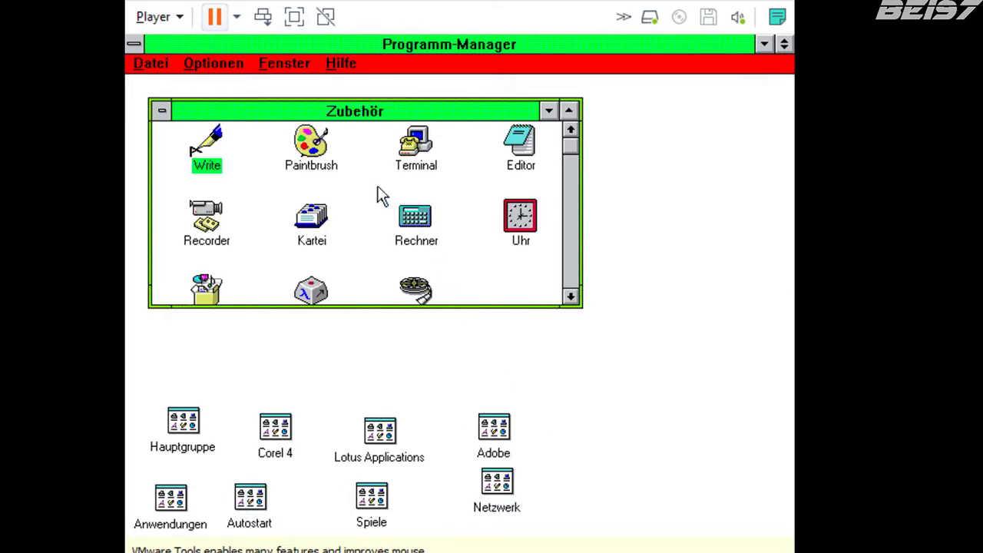
click(317, 146)
double_click(316, 146)
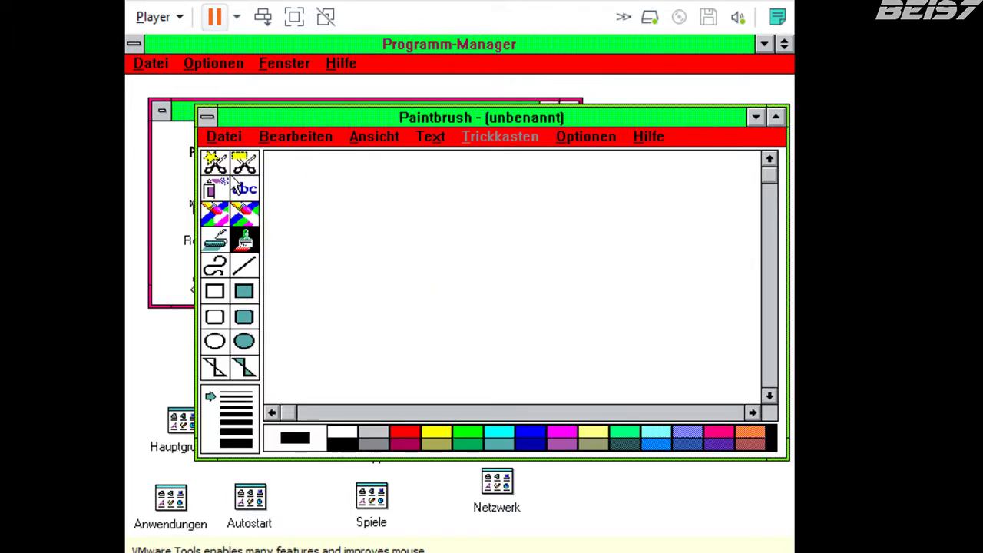
click(209, 188)
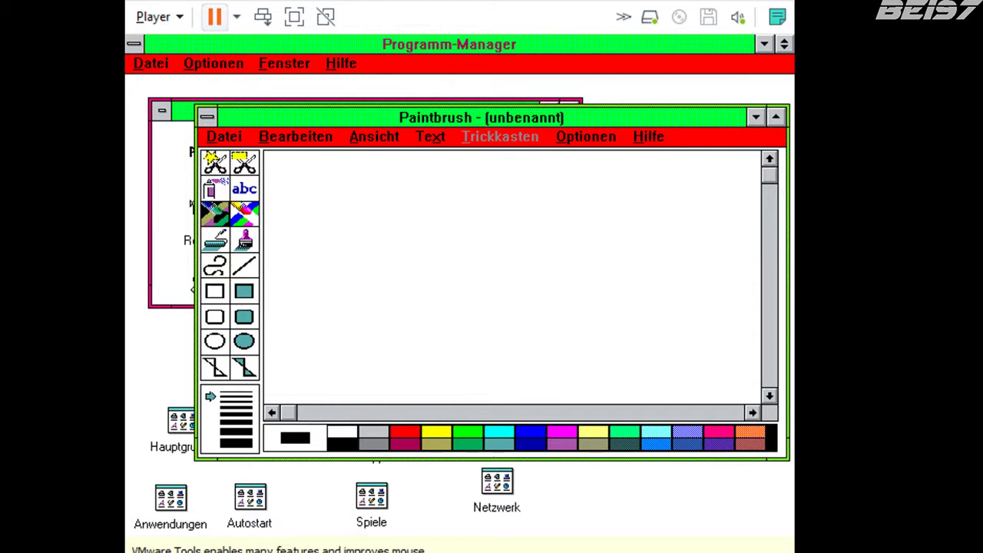
click(215, 162)
click(216, 188)
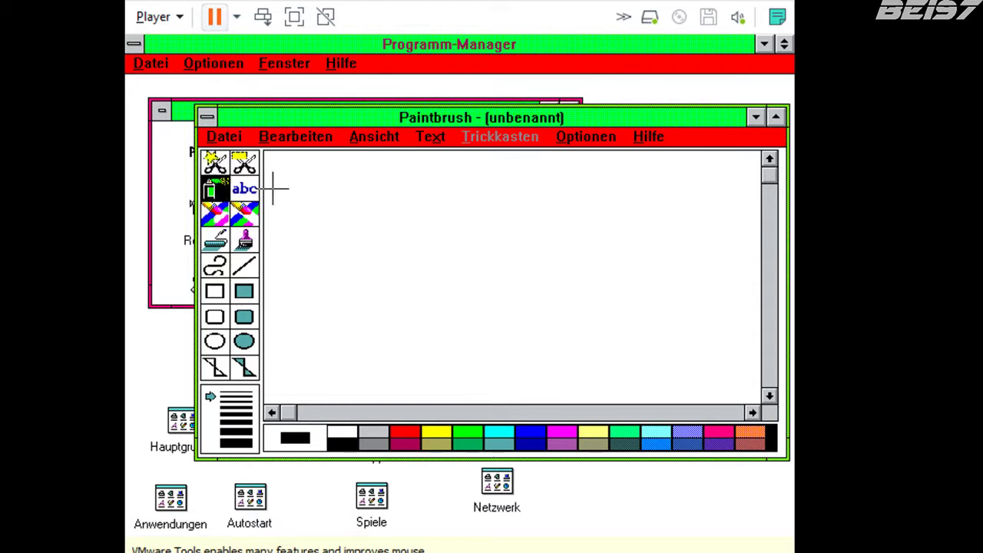
mouse_move(273, 188)
mouse_down()
mouse_move(527, 228)
mouse_move(433, 327)
mouse_move(630, 240)
mouse_up()
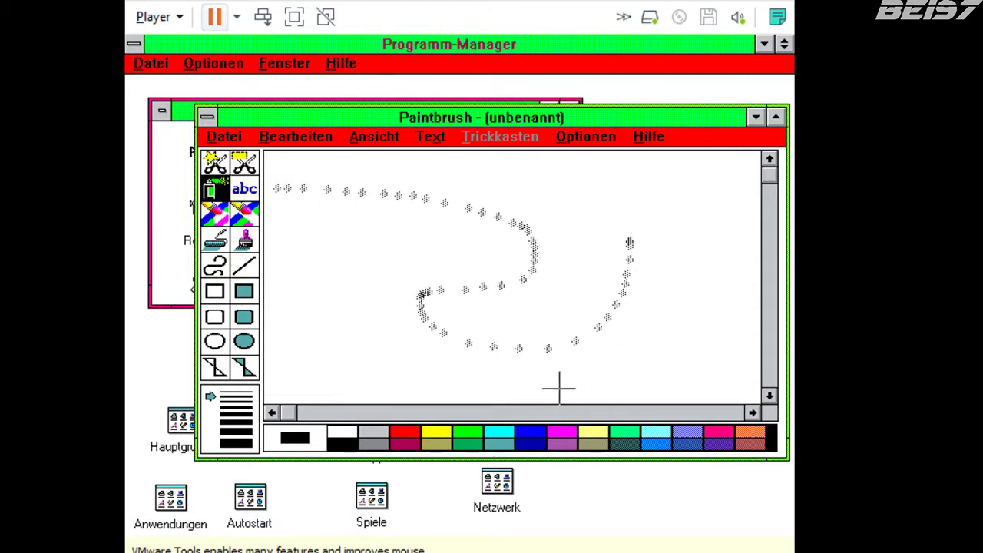
Spray blue scribbles over the black curve, and close Paintbrush without saving the drawing.
click(535, 444)
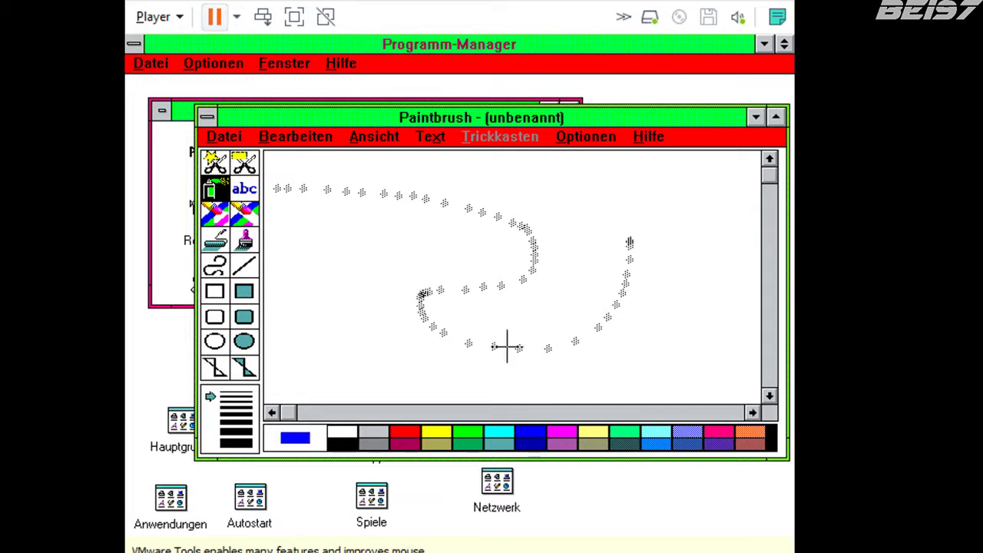
mouse_move(402, 285)
mouse_down()
mouse_move(548, 237)
mouse_move(507, 310)
mouse_move(565, 327)
mouse_up()
mouse_move(538, 223)
mouse_down()
mouse_move(492, 211)
mouse_move(509, 274)
mouse_move(399, 228)
mouse_up()
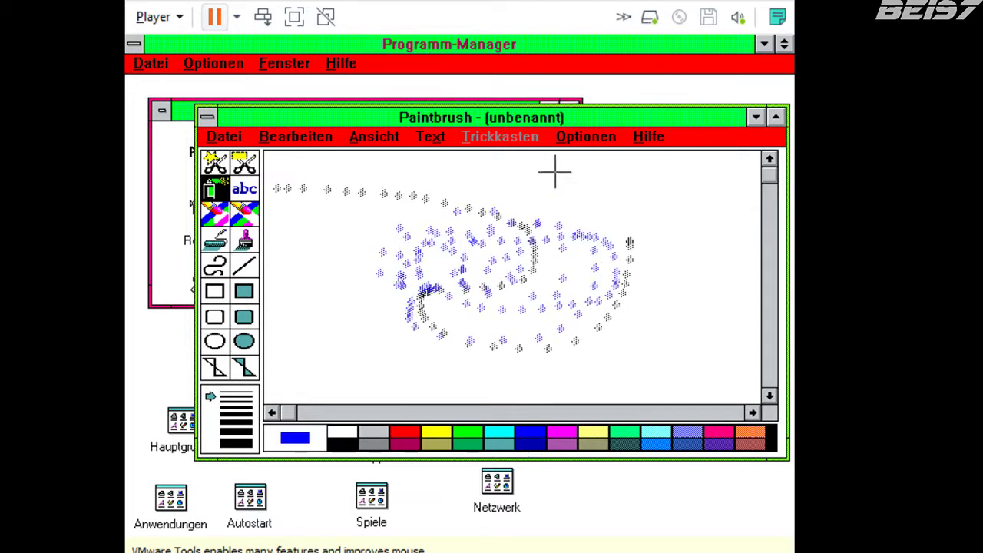
double_click(206, 118)
click(465, 352)
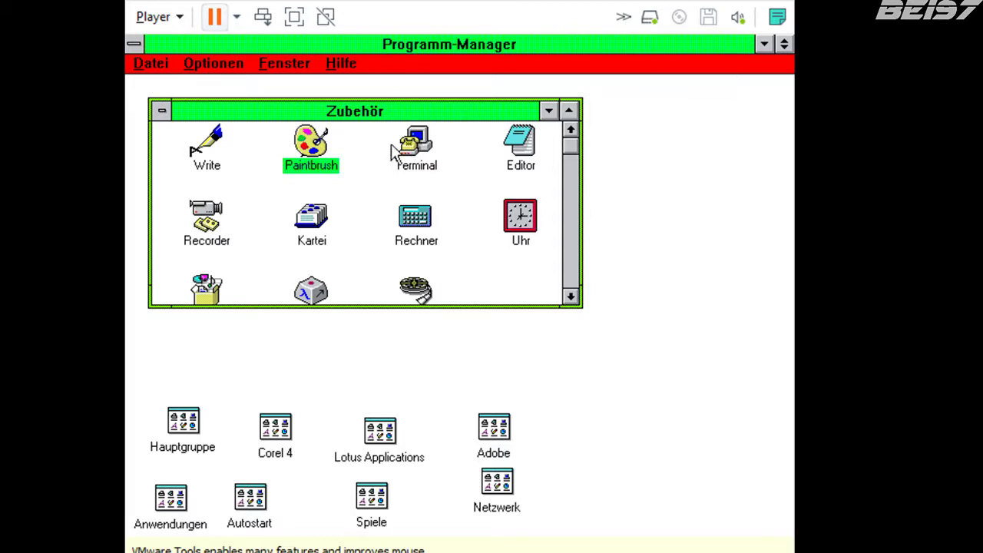
Open Editor and Recorder from the Zubehör group in turn, closing each after a look.
double_click(522, 152)
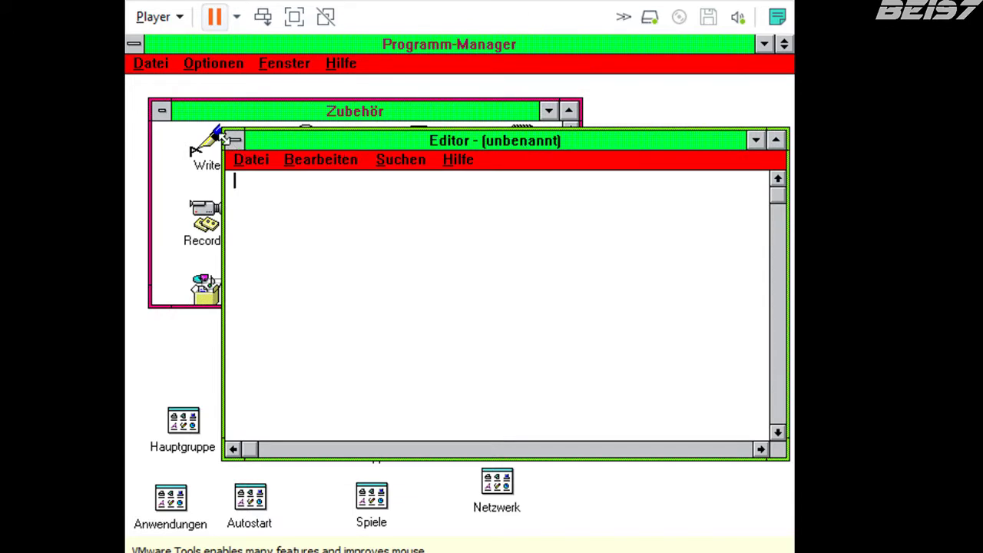
double_click(233, 141)
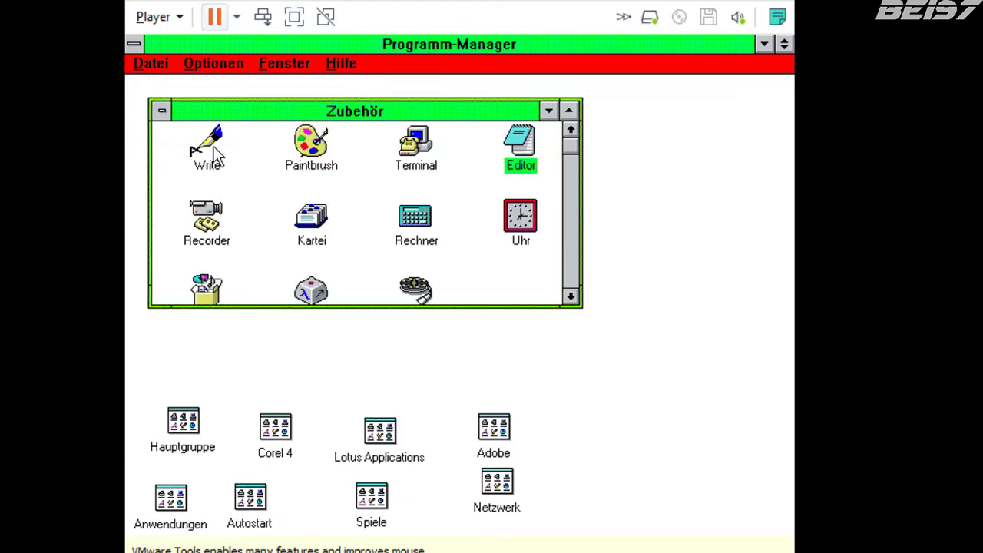
double_click(207, 221)
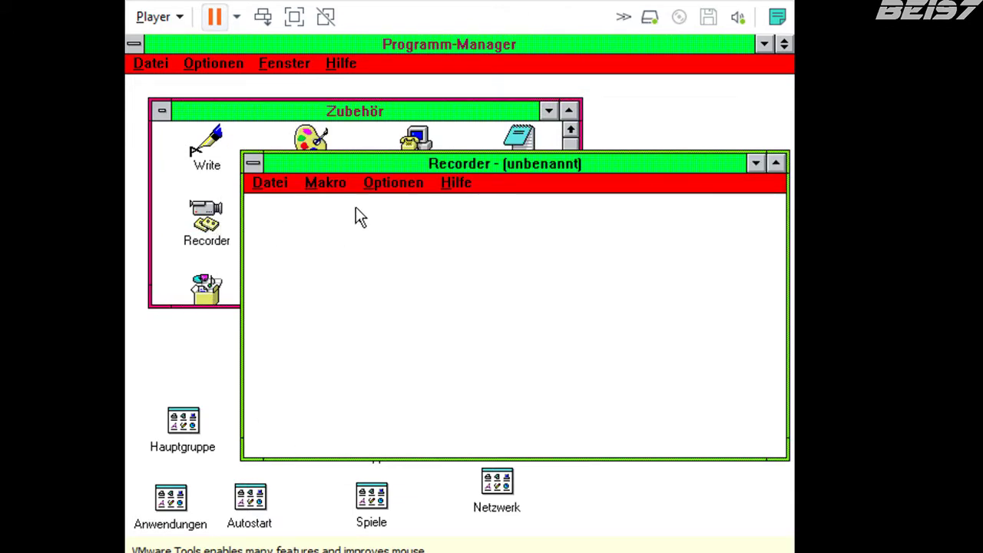
double_click(253, 164)
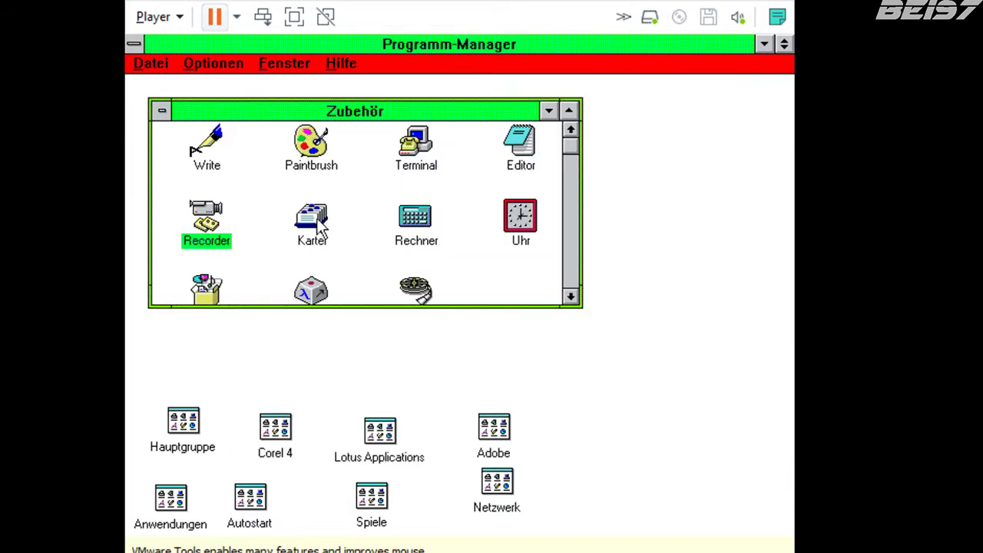
Open Kartei and Rechner from the Zubehör group in turn, closing each after a look.
double_click(318, 220)
double_click(276, 186)
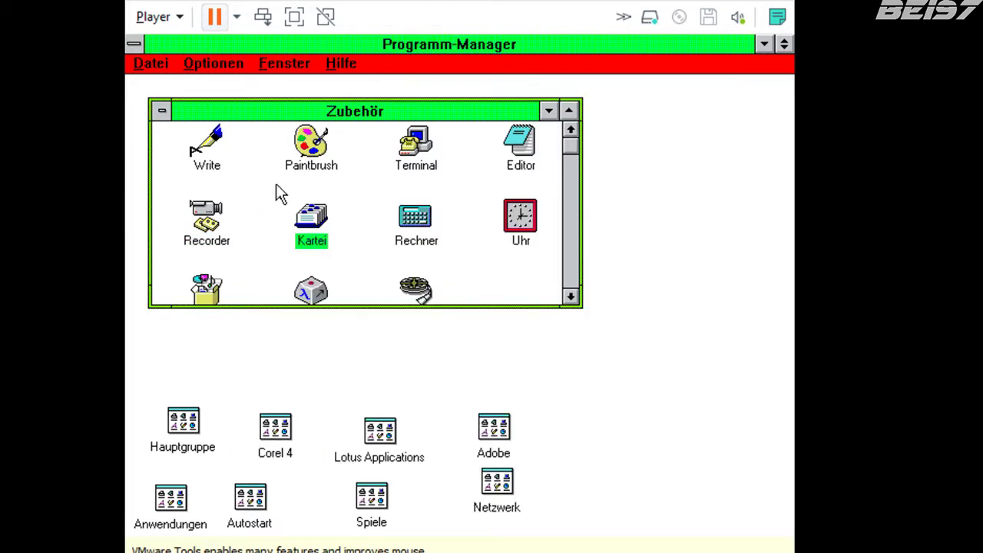
double_click(399, 222)
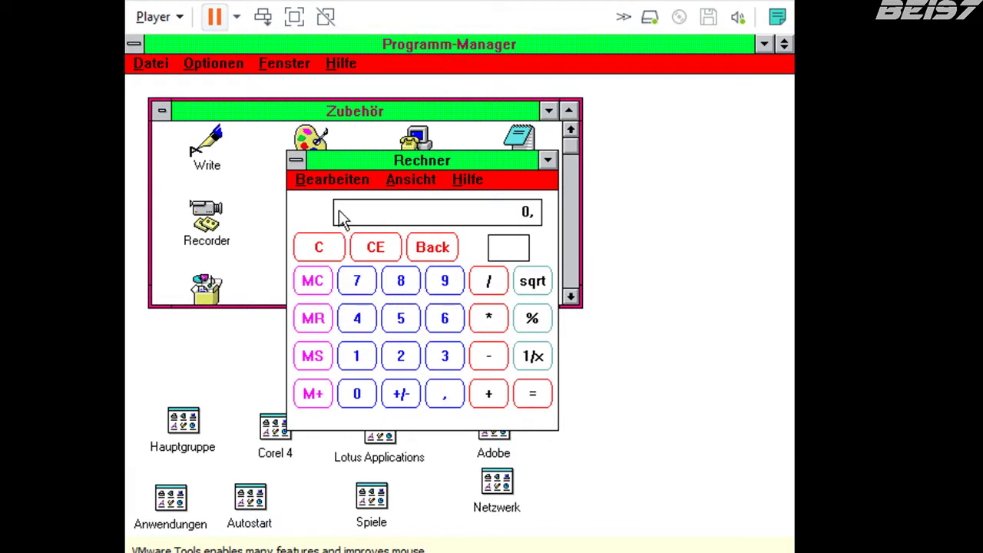
double_click(297, 164)
View the Uhr clock and the Objekt-Manager from the Zubehör group, closing each one.
double_click(521, 218)
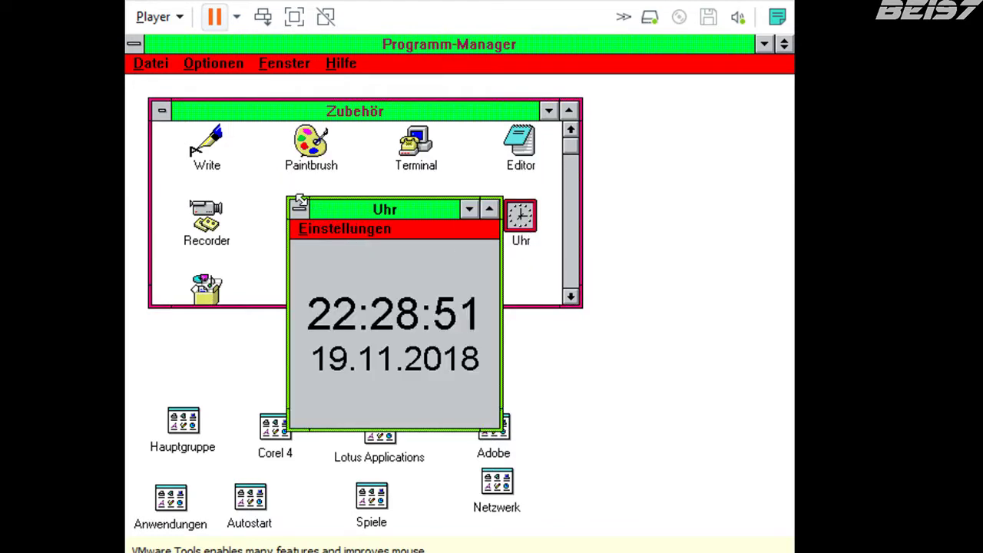
double_click(300, 205)
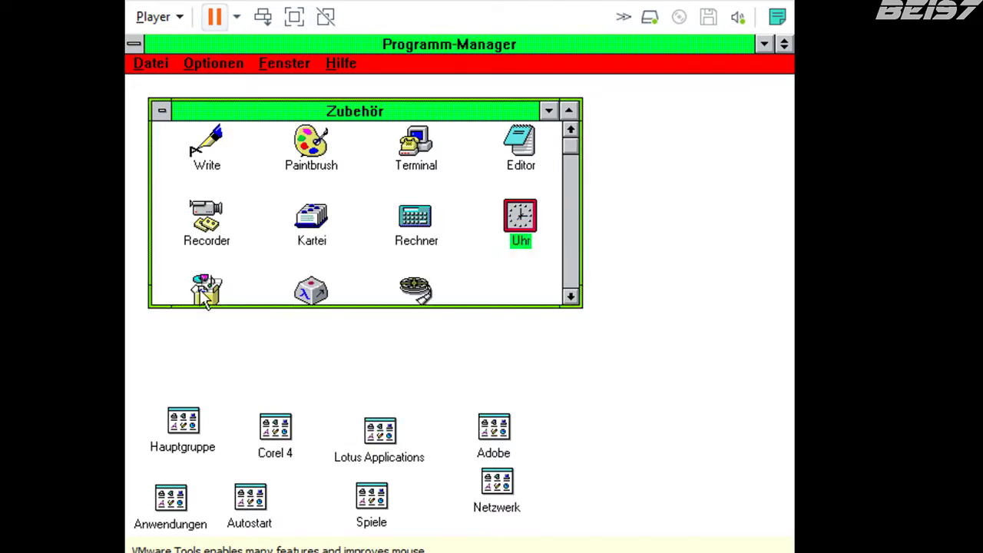
double_click(202, 290)
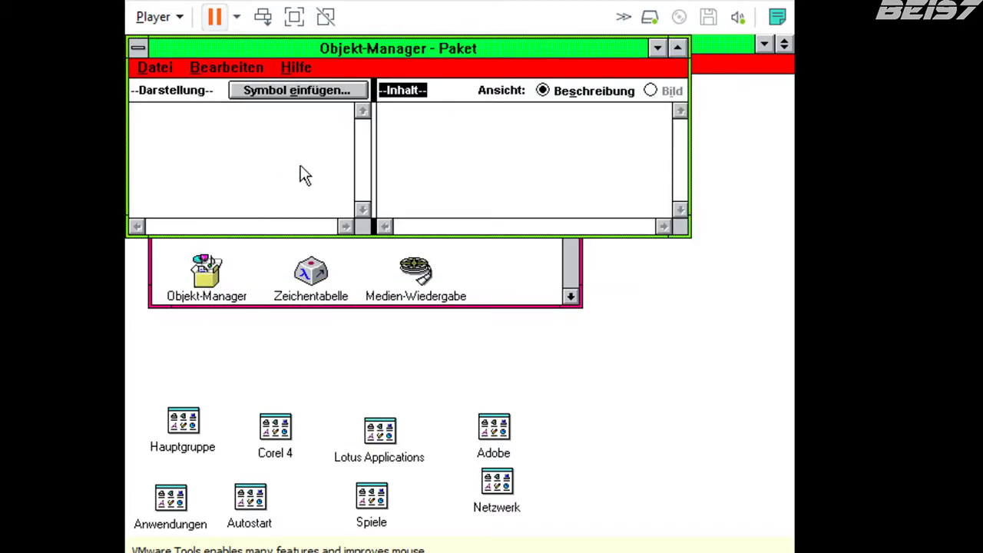
double_click(143, 48)
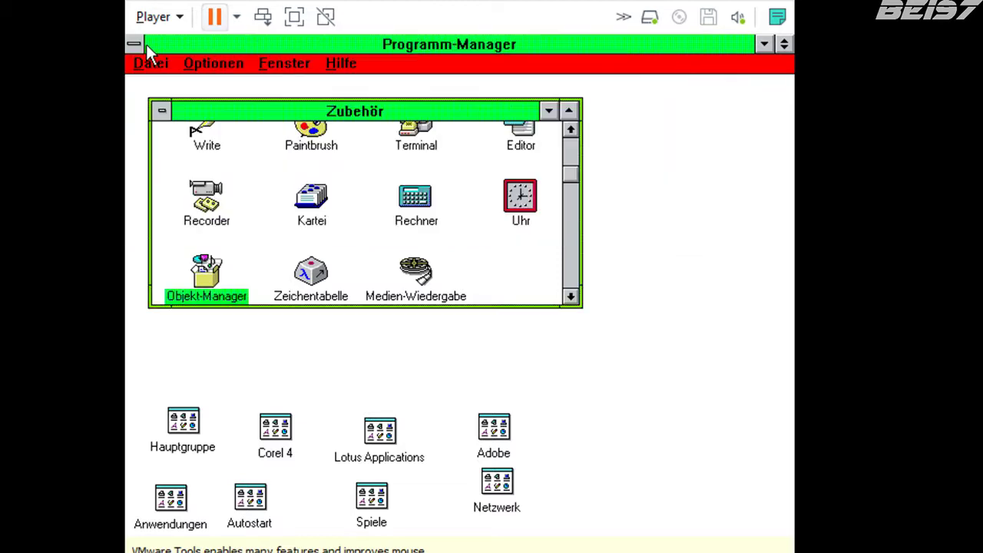
View Zeichentabelle and Medien-Wiedergabe in turn, and close them along with the Zubehör group.
double_click(315, 270)
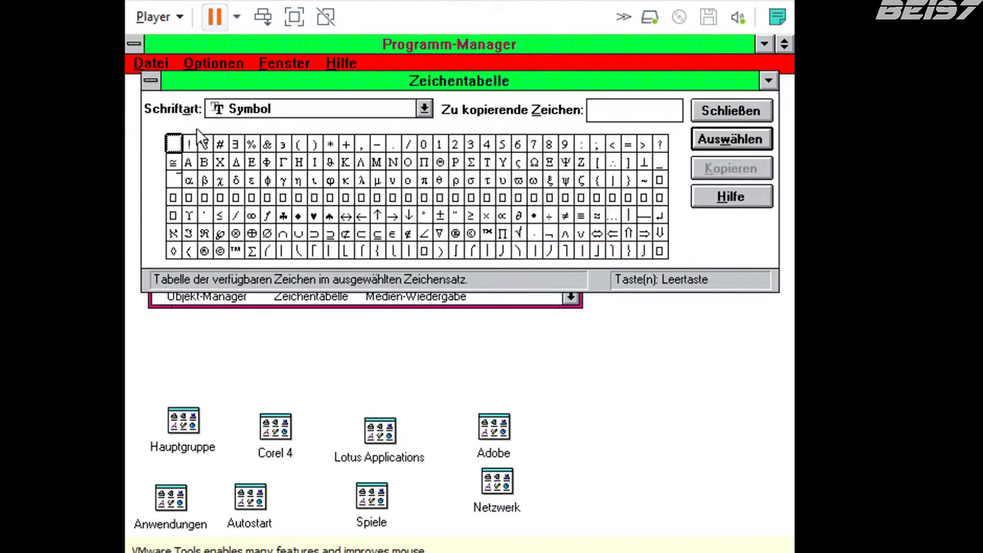
double_click(150, 83)
double_click(415, 275)
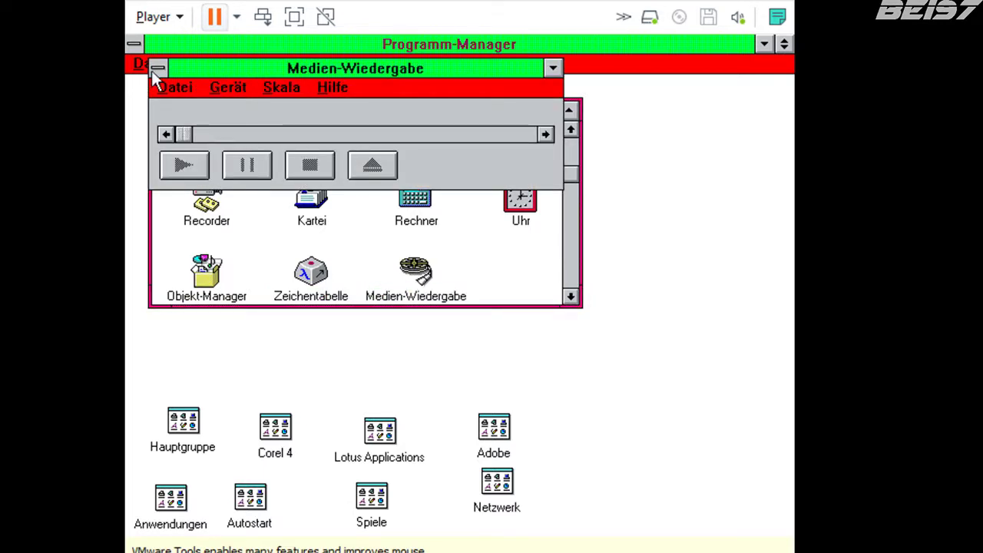
double_click(158, 66)
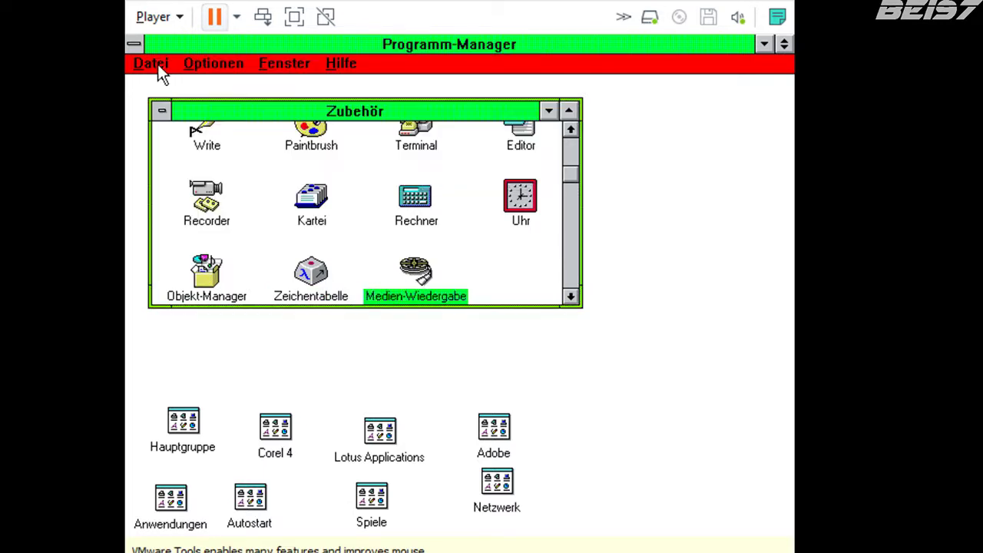
double_click(161, 113)
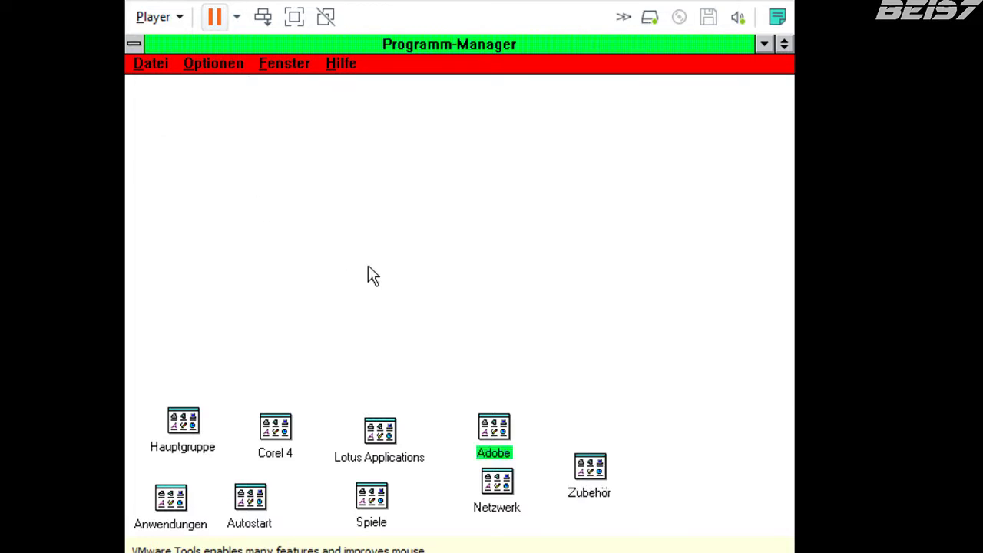
Inspect the contents of the Netzwerk and Autostart groups, closing each group.
double_click(503, 481)
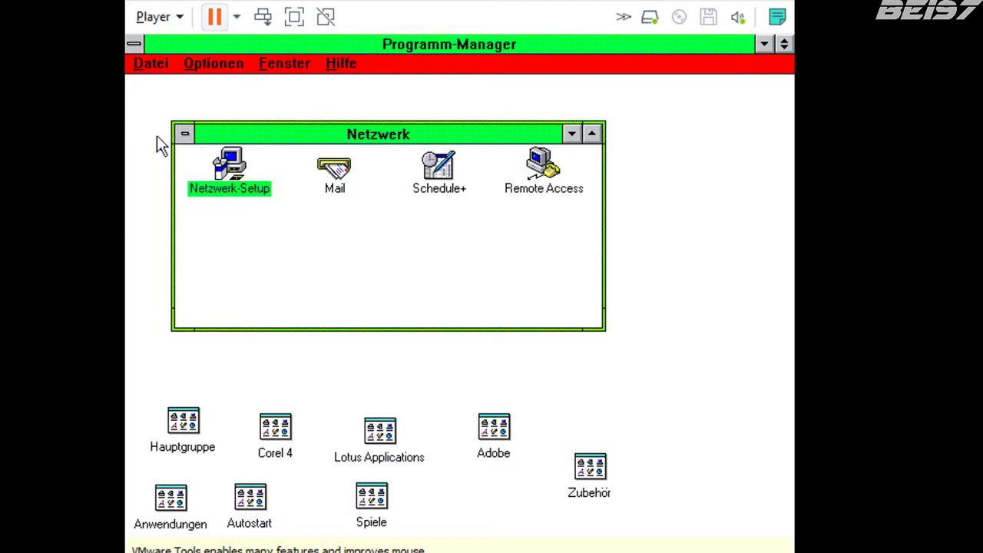
double_click(188, 134)
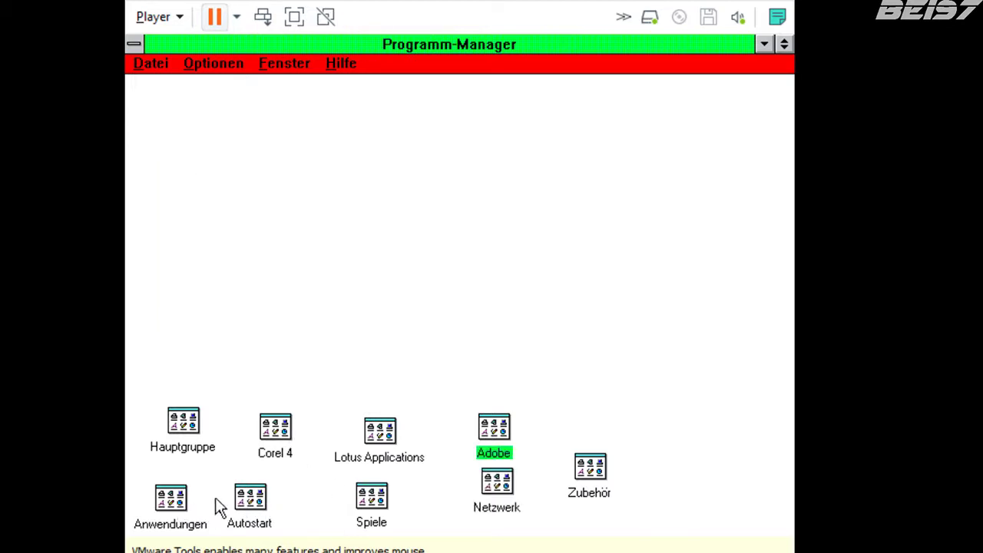
double_click(249, 500)
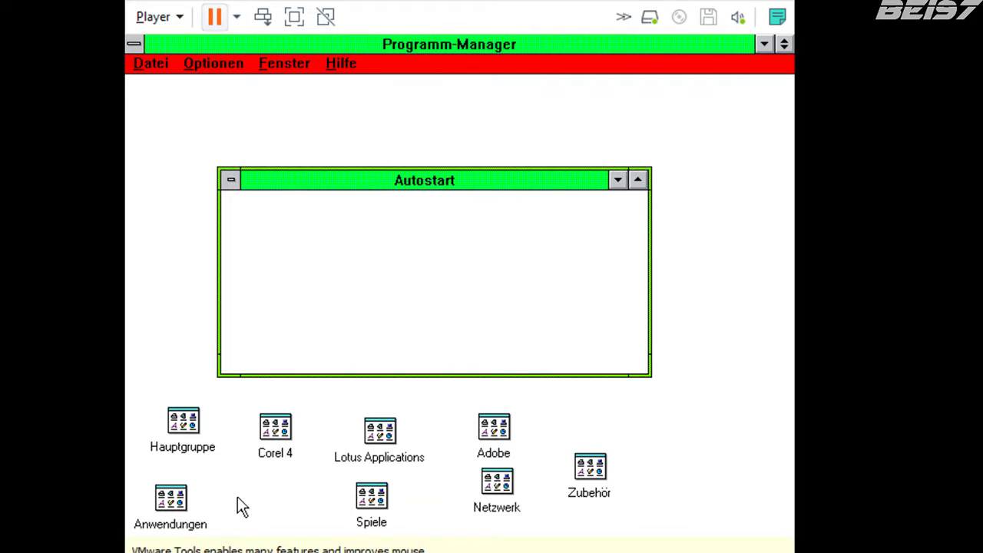
double_click(230, 182)
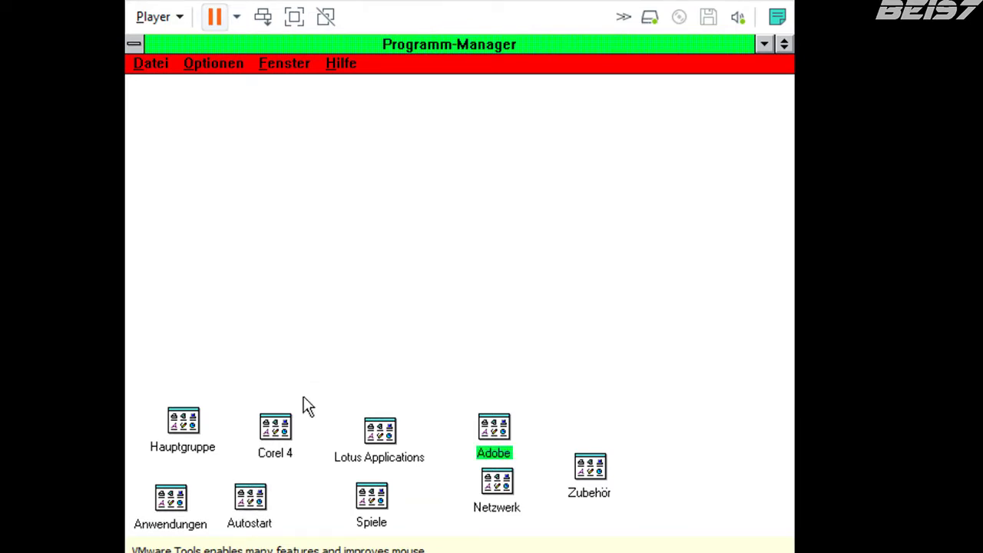
Start Solitär from the Spiele group, move the five of spades onto the six of diamonds and turn over the uncovered card.
double_click(370, 501)
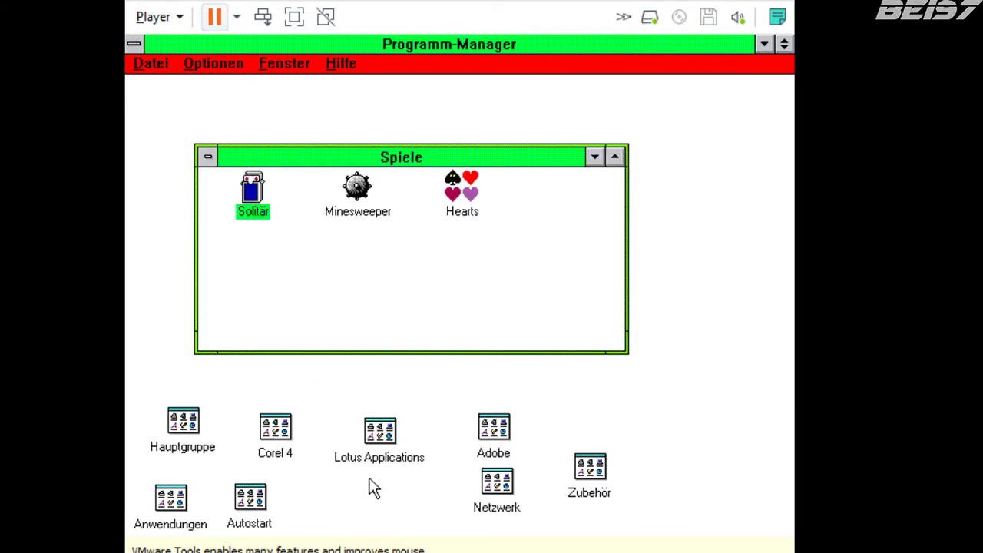
double_click(254, 192)
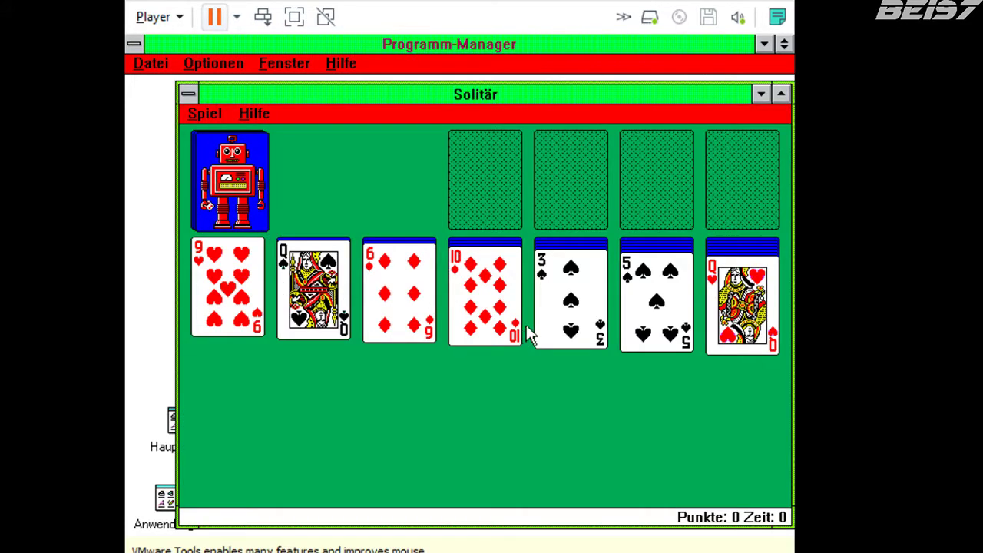
drag(646, 306, 411, 311)
click(655, 296)
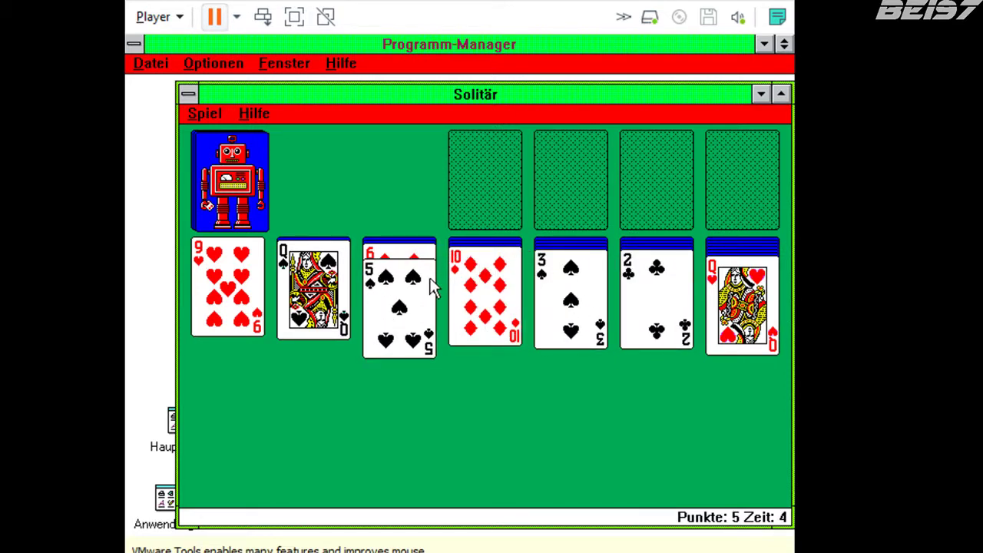
Deal cards from the stock, and place the two of hearts on the three of spades and the jack of hearts on the queen of spades.
click(258, 174)
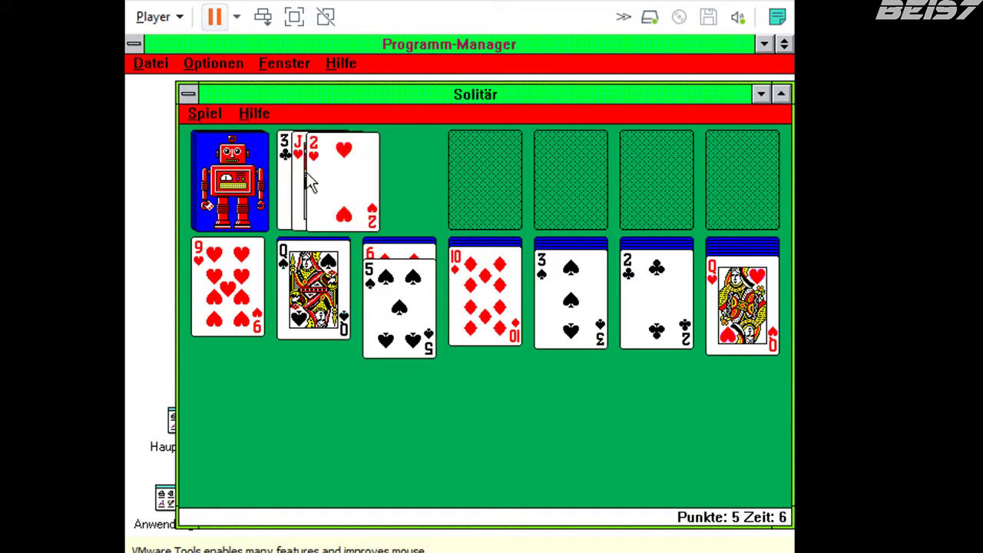
drag(333, 160, 561, 307)
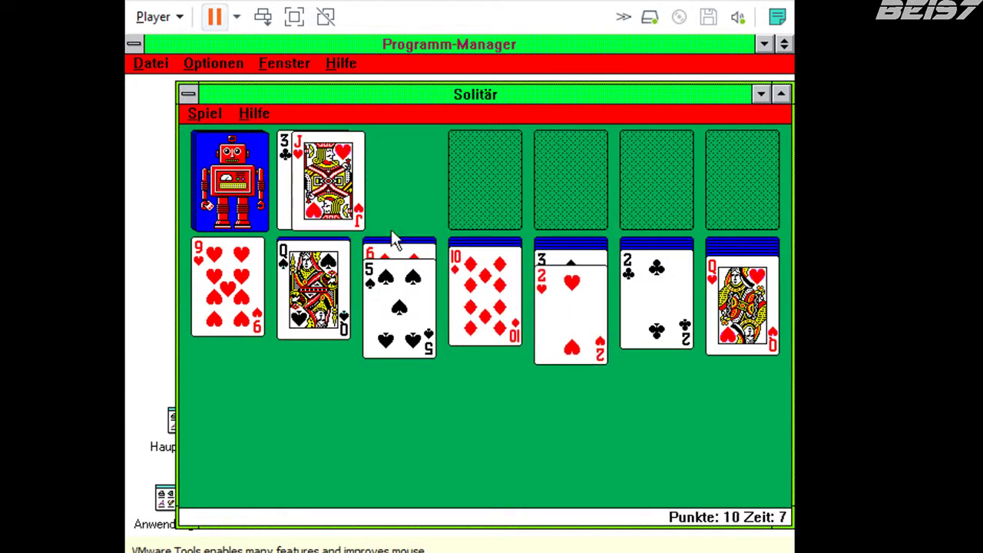
drag(328, 199, 313, 321)
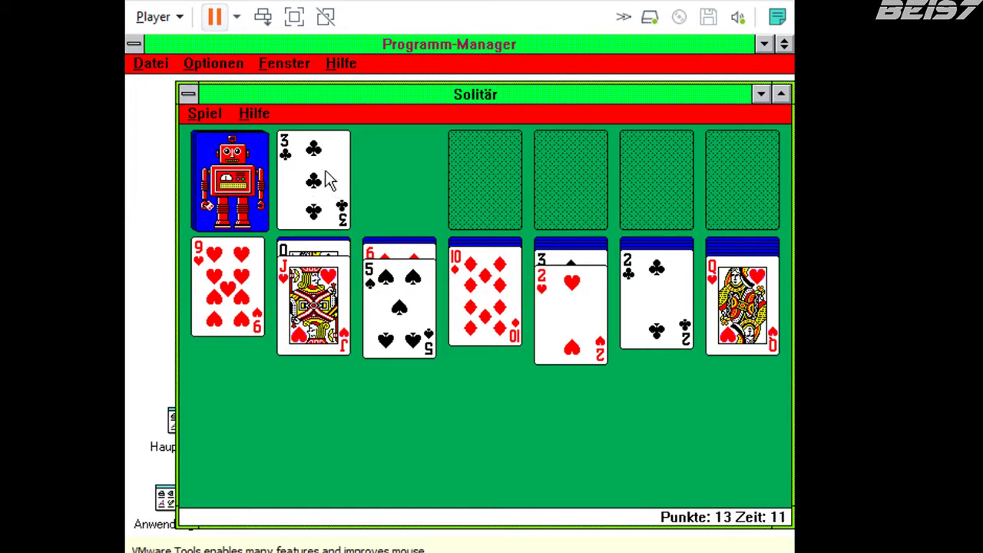
Deal cards from the stock and try to place the king of clubs on the queen of hearts and the ten of diamonds.
click(229, 181)
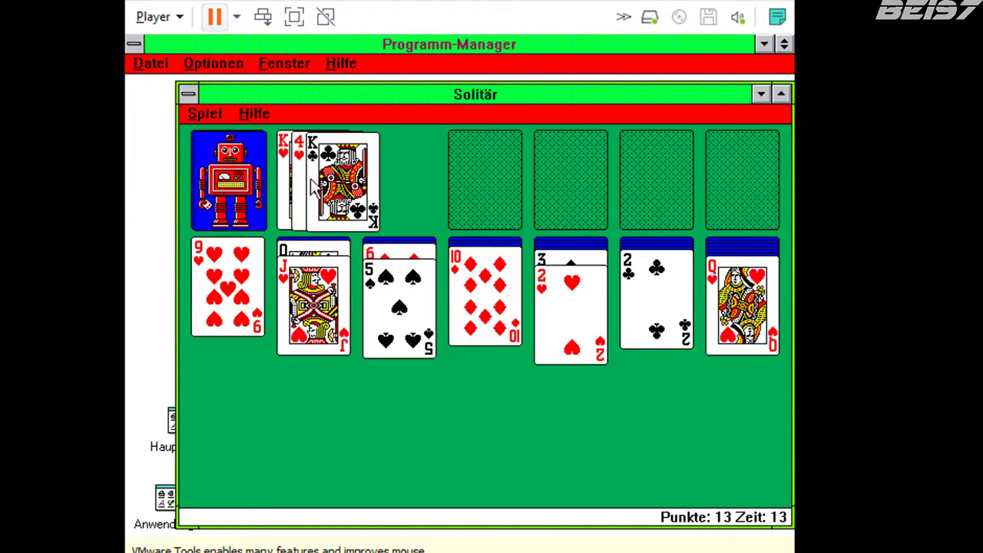
drag(340, 185, 749, 330)
drag(330, 194, 494, 336)
drag(344, 180, 491, 341)
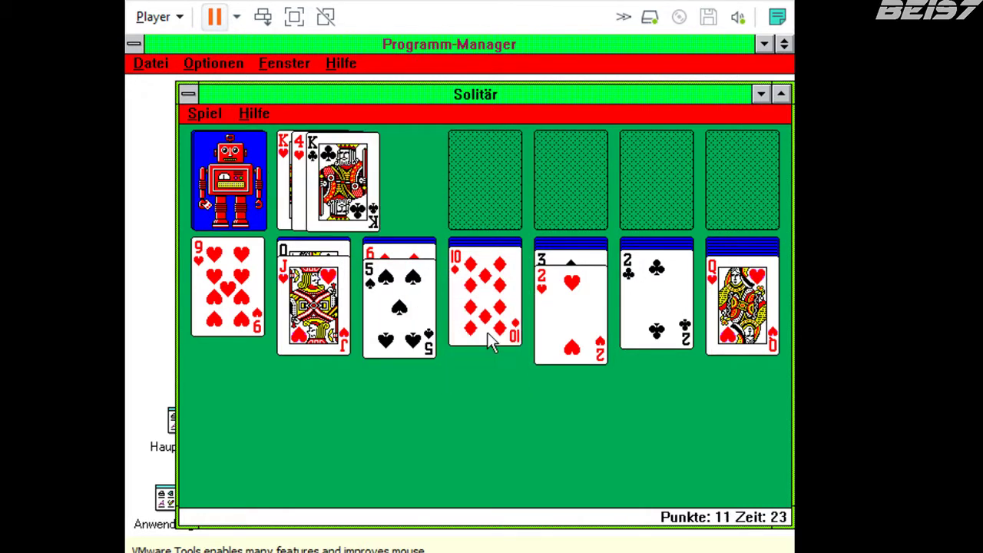
Deal again, try to place the jack of hearts and the jack of spades on the ten of diamonds, and close Solitär.
click(257, 196)
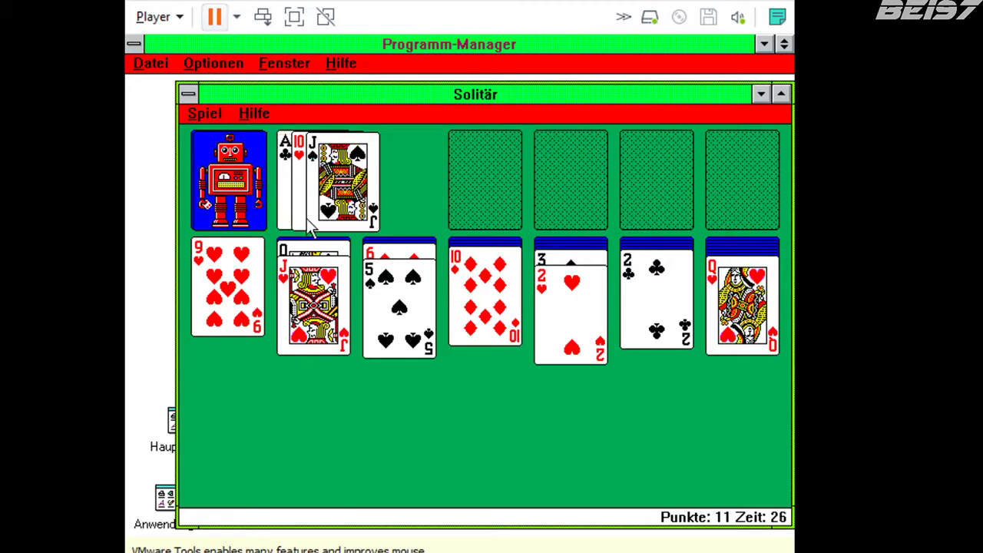
drag(313, 308, 491, 296)
drag(338, 181, 479, 318)
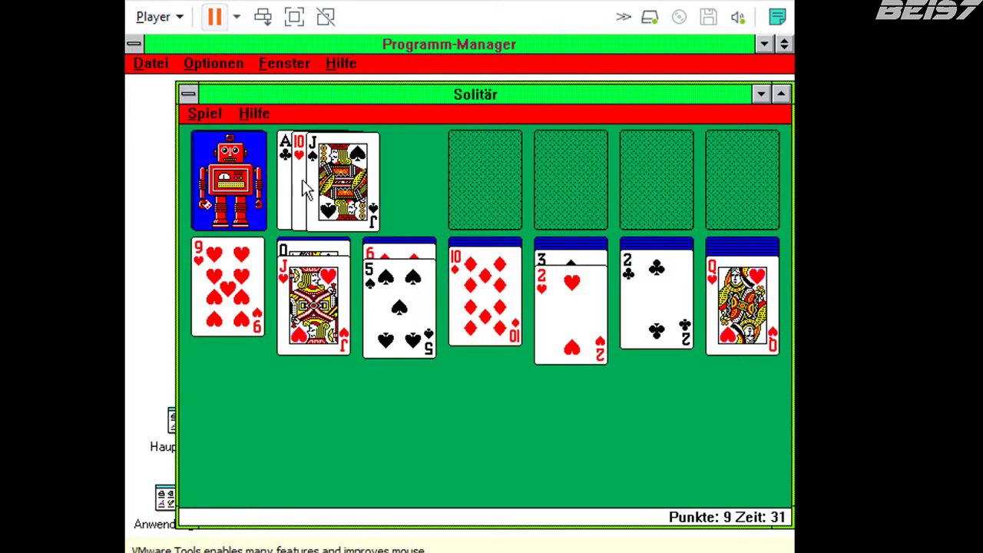
double_click(192, 94)
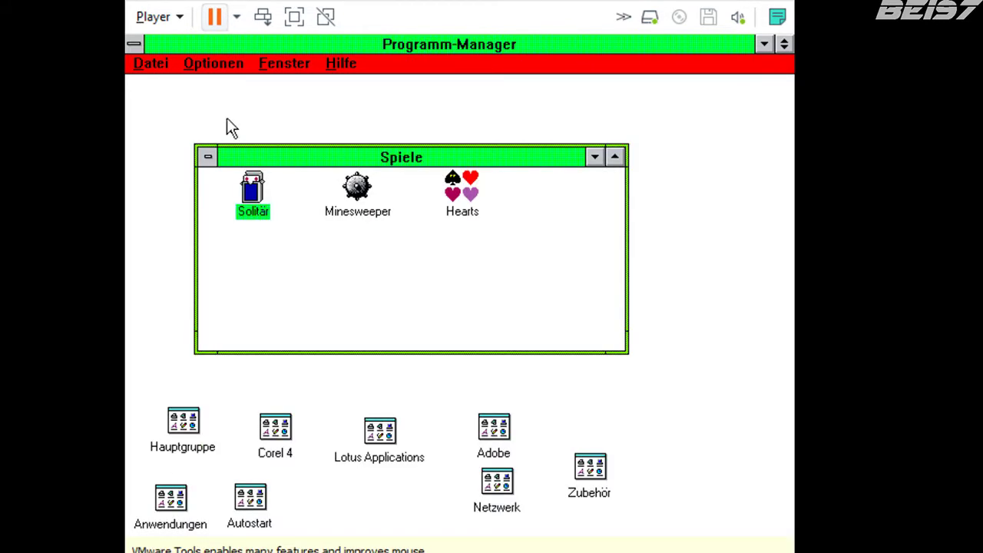
Start Minesweeper from the Spiele group, uncover squares until a mine is hit, and close the game.
double_click(357, 186)
click(318, 215)
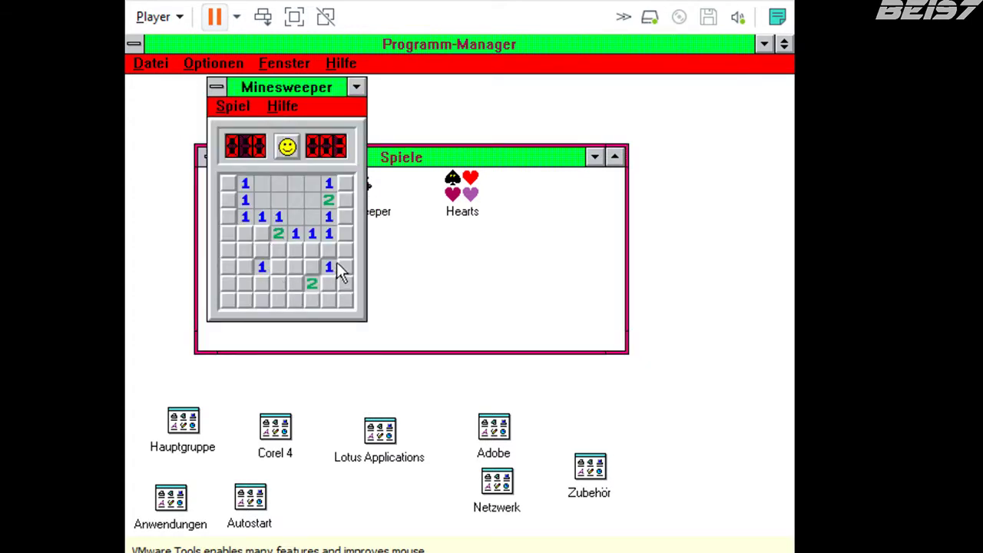
click(311, 250)
click(295, 250)
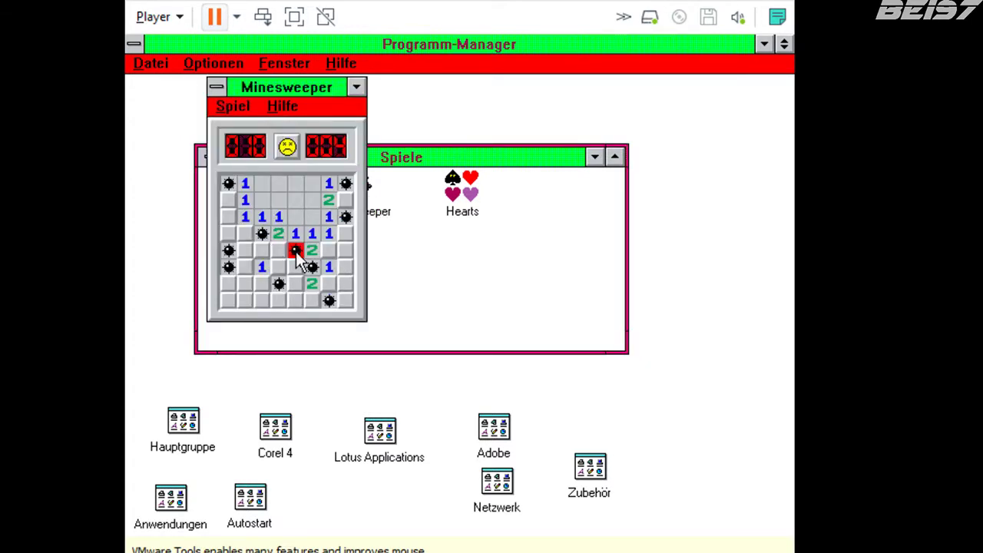
double_click(218, 89)
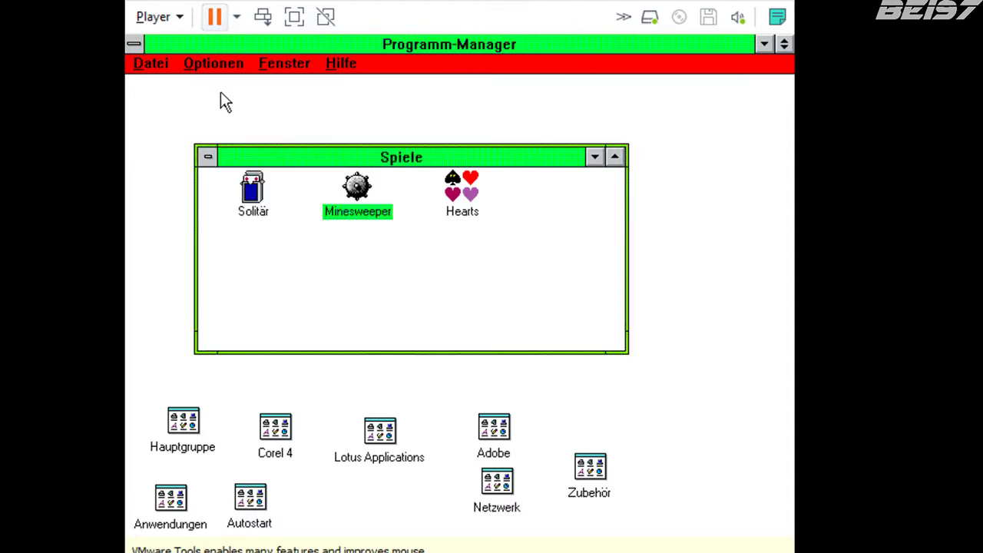
Start Hearts briefly, dismiss it, and close the Spiele group.
double_click(461, 212)
click(613, 170)
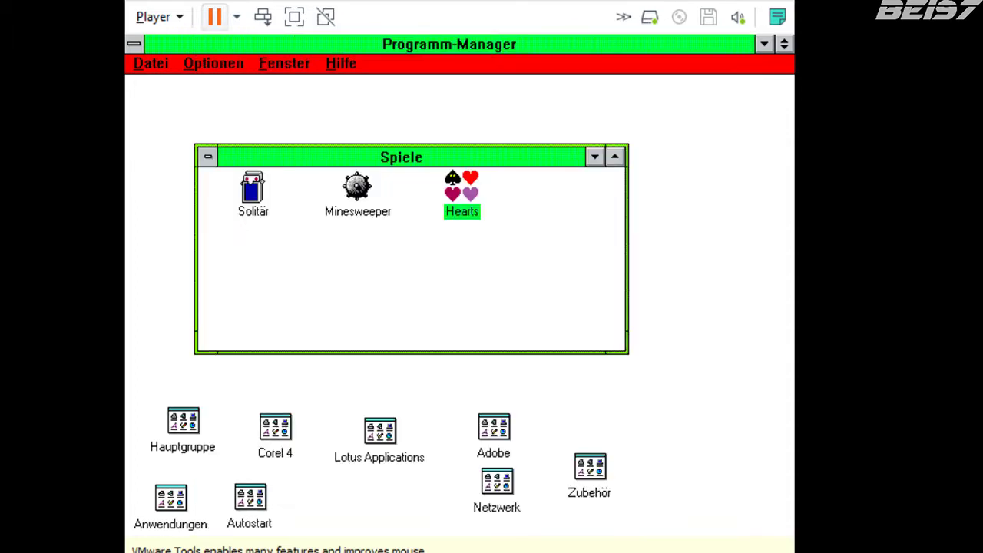
double_click(215, 157)
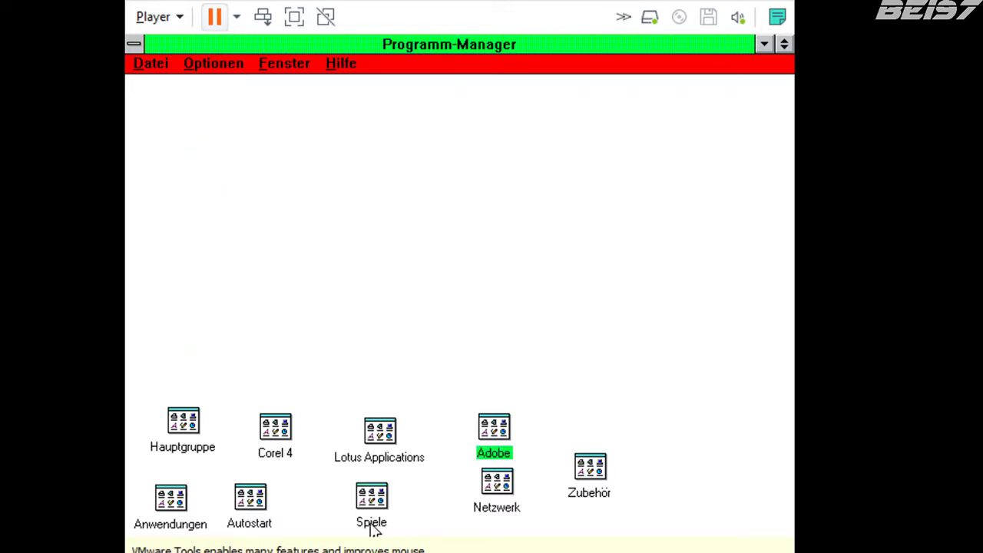
Start CorelDRAW! from the Corel 4 group and draw a rectangle about 4.09 by 4.41 inches in the page's upper-left area.
double_click(291, 435)
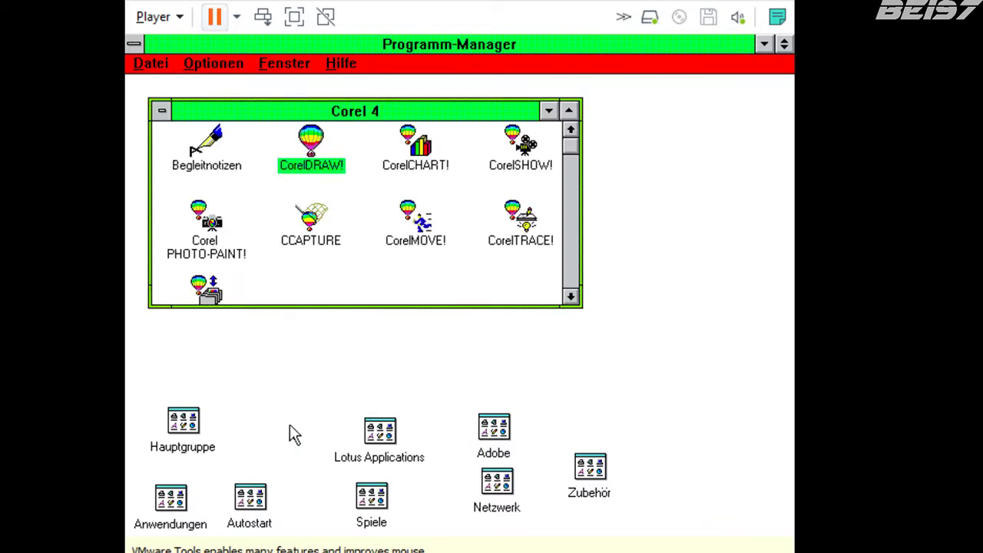
double_click(315, 134)
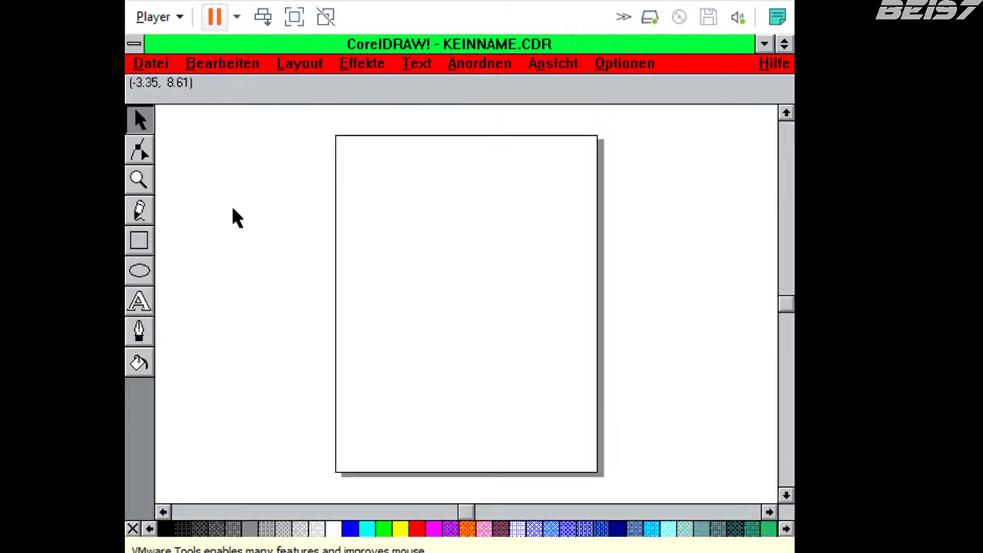
click(139, 241)
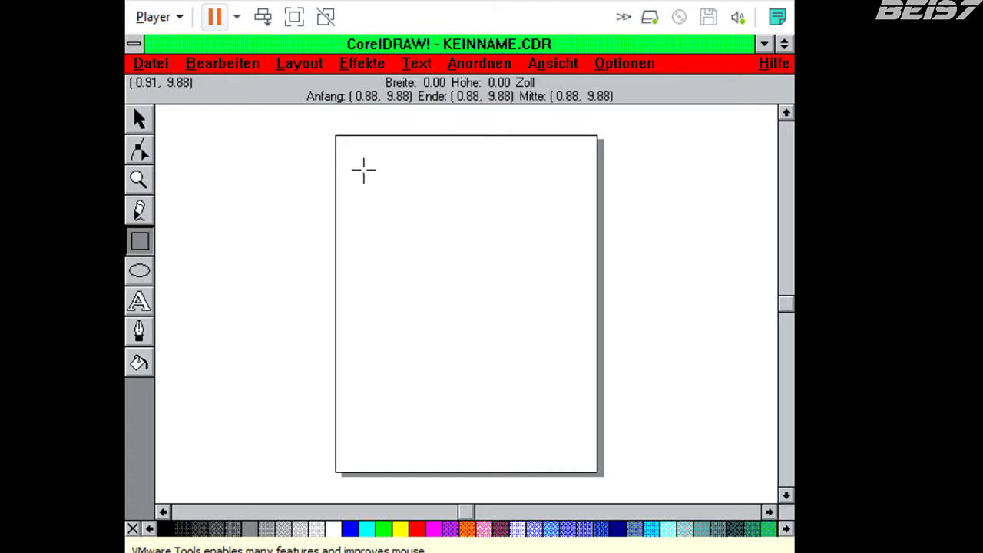
drag(362, 170, 489, 305)
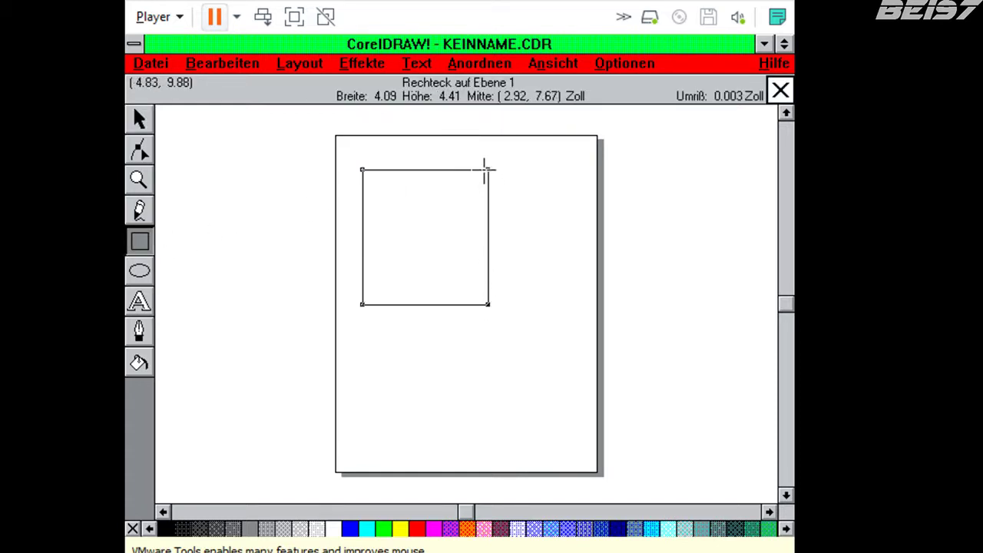
Draw rectangles about 3.47 by 3.93 inches at the page's upper right, 2.52 by 4.86 at its lower right and 1.12 by 4.41 at its lower left.
drag(487, 167, 594, 288)
drag(487, 299, 566, 448)
drag(393, 306, 427, 440)
Fill the narrow lower-left rectangle with yellow and the lower-right rectangle with red.
click(141, 117)
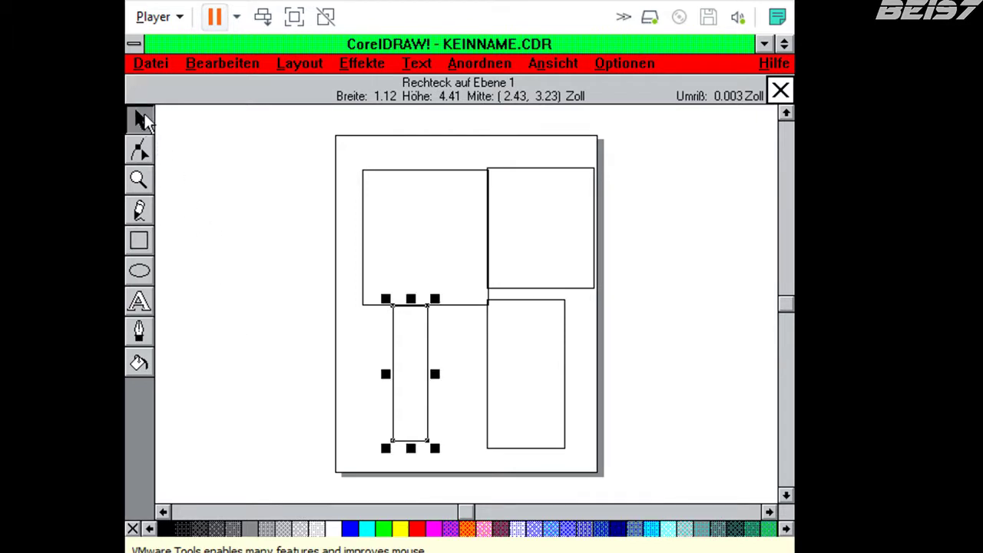
click(402, 530)
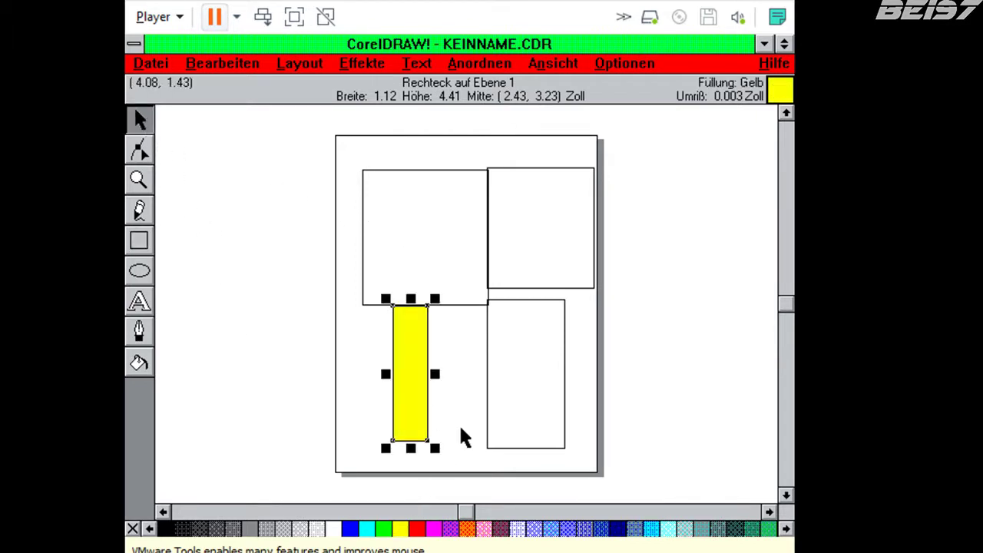
click(512, 399)
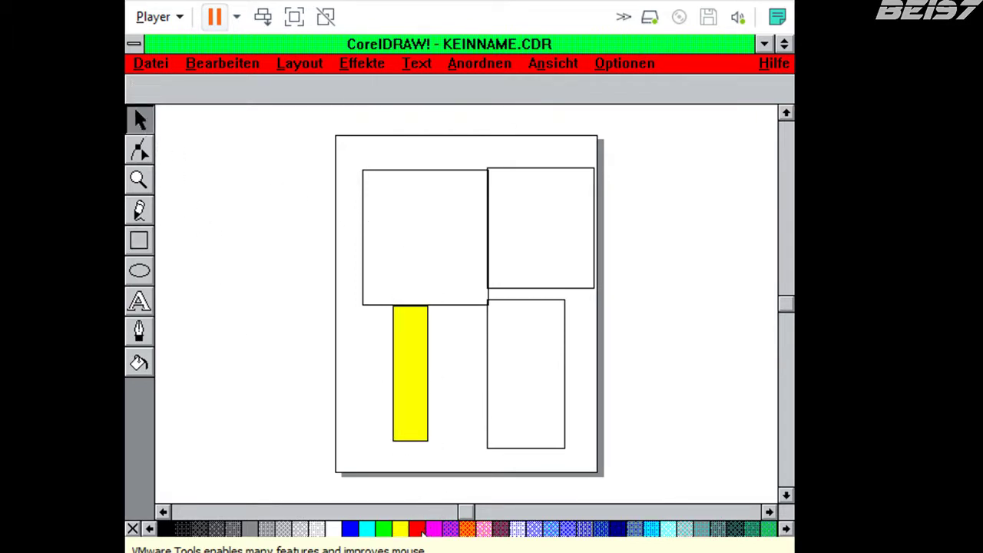
click(487, 379)
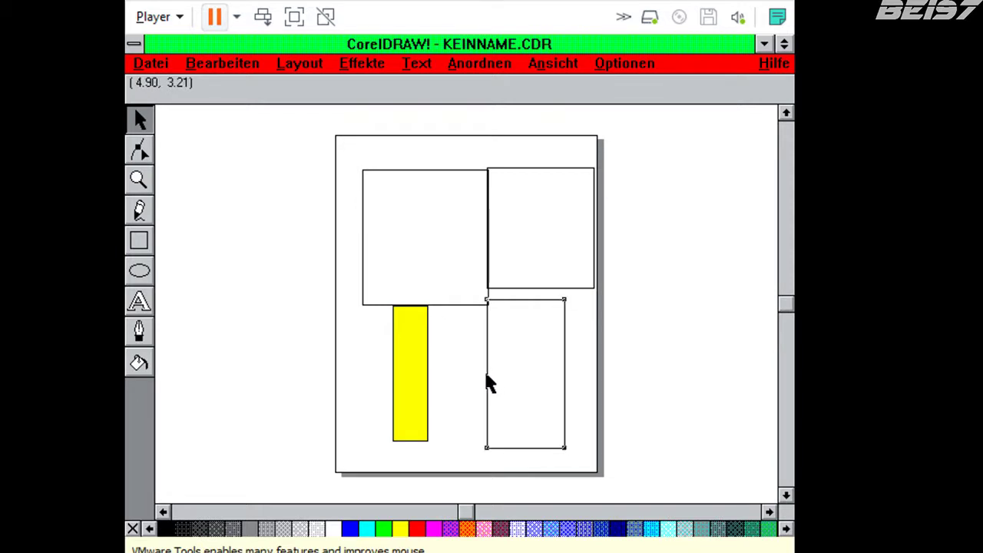
click(418, 529)
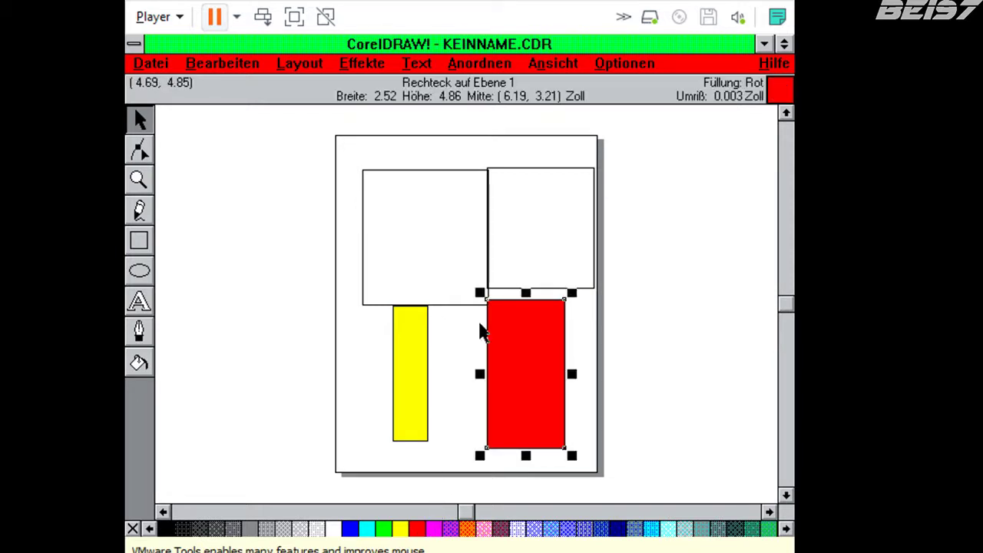
Fill the upper-right rectangle with magenta and the upper-left rectangle with blue, and clear the selection.
click(498, 291)
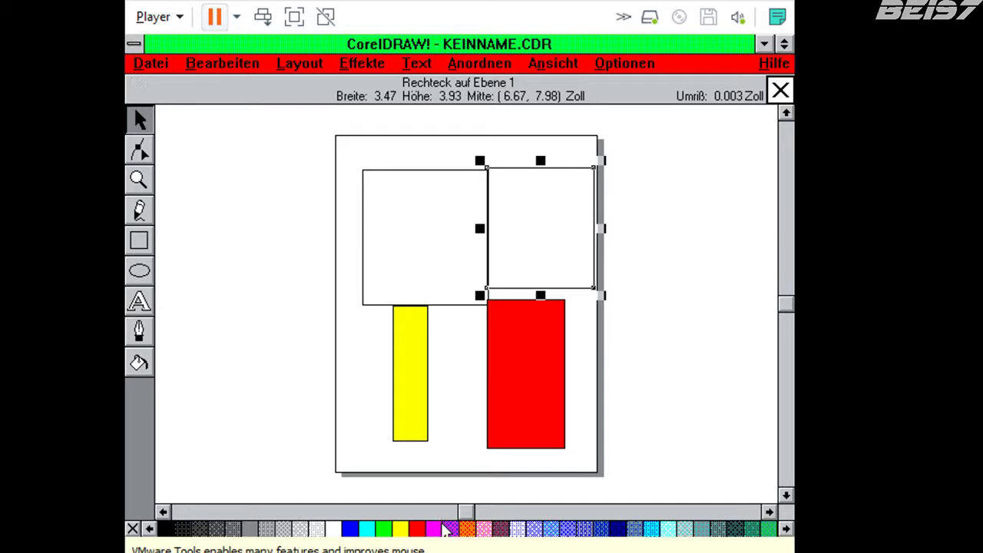
click(438, 529)
click(423, 303)
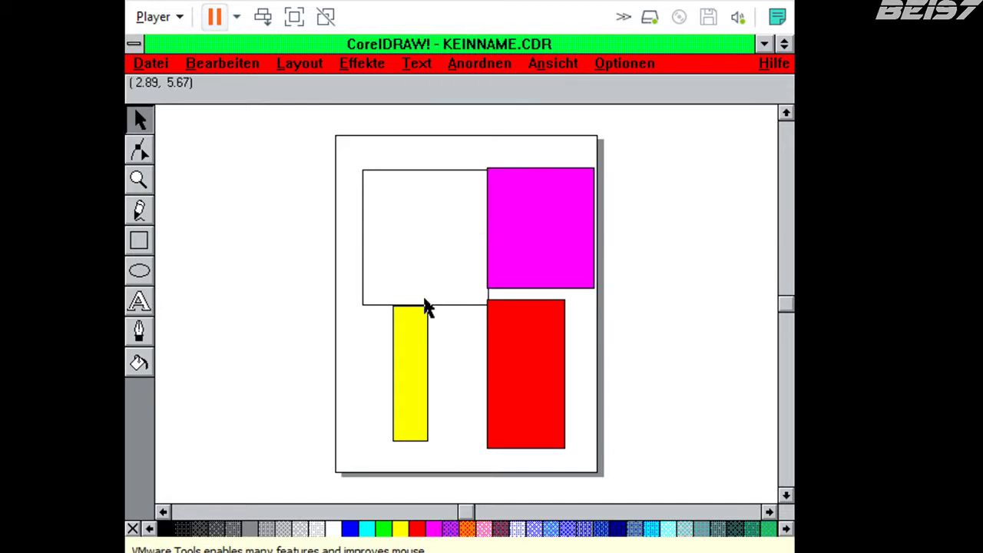
click(442, 306)
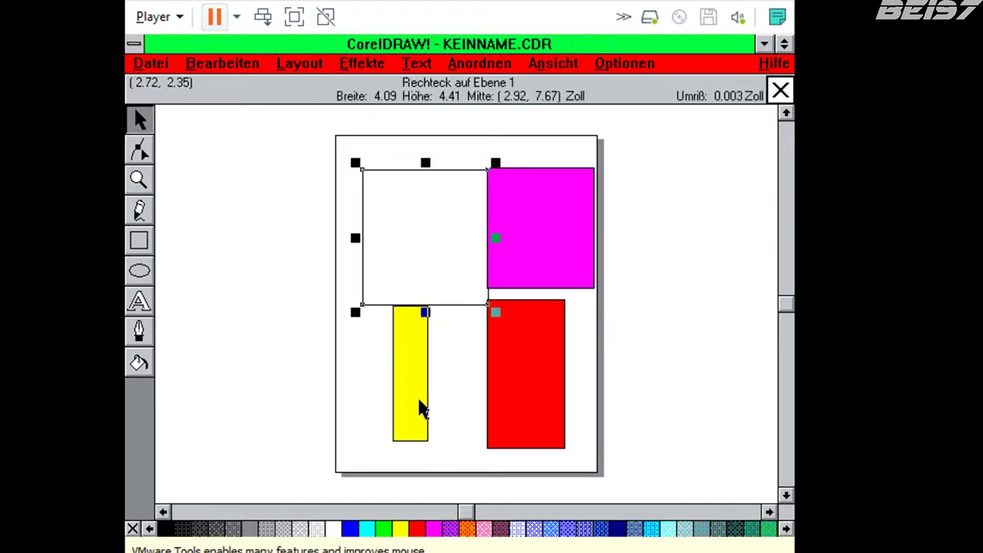
click(351, 528)
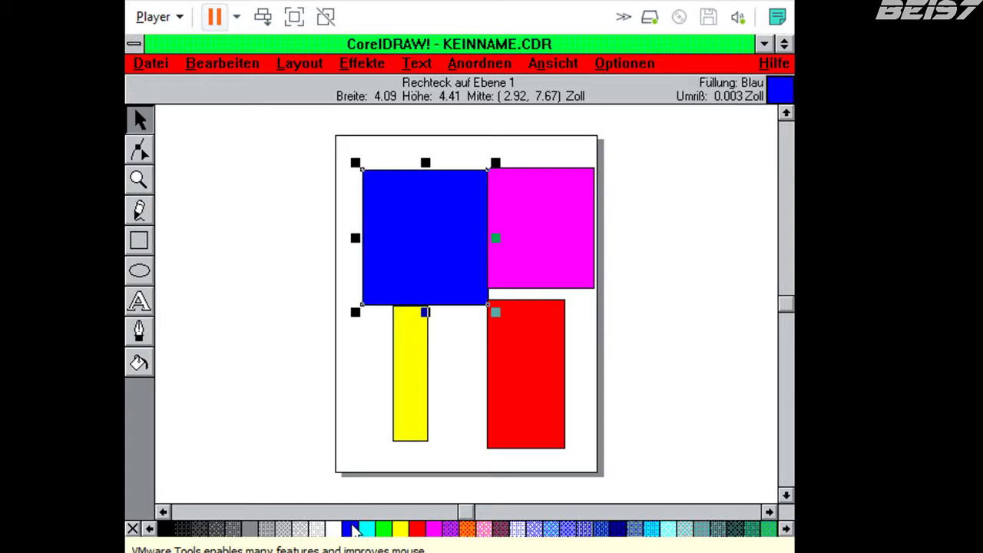
click(196, 153)
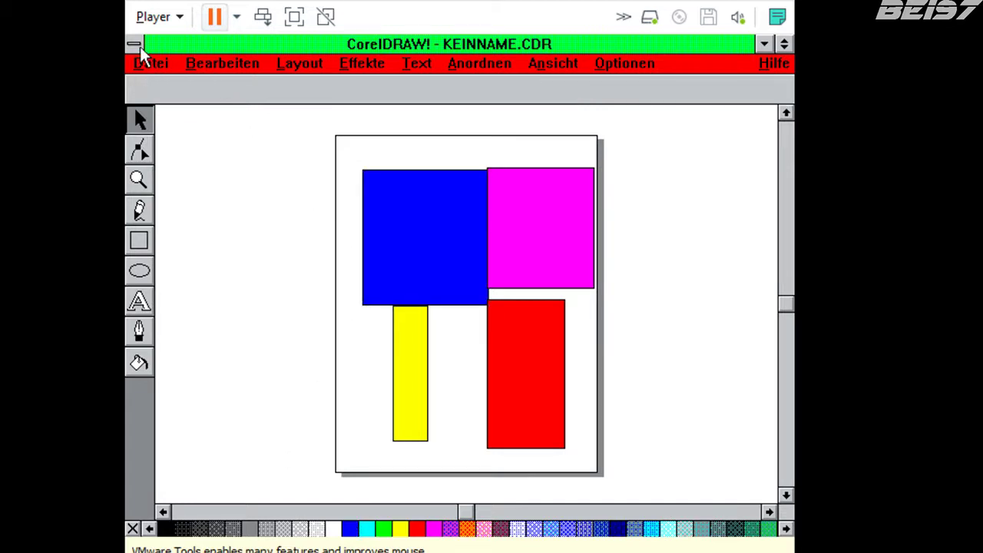
Exit CorelDRAW! without saving the drawing and close the Corel 4 group.
key(alt+F4)
click(472, 325)
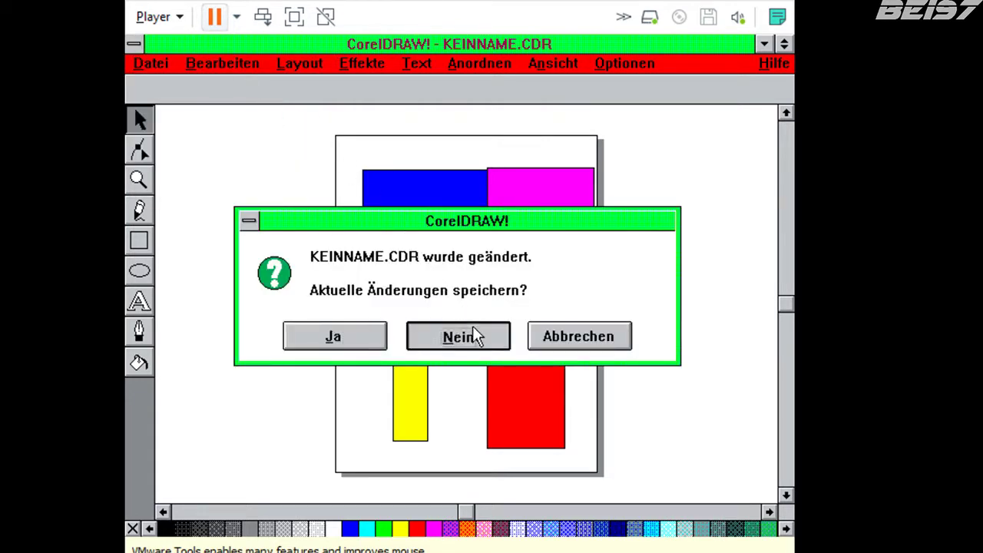
double_click(155, 113)
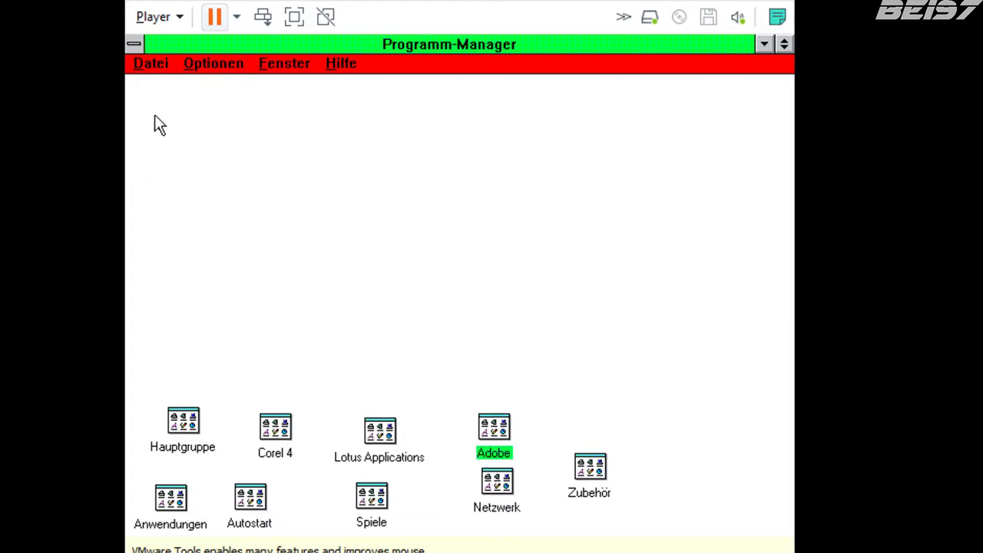
Start Lotus Ami Pro 3.1 from the Lotus Applications group, dismiss the printer driver notice and write a German greeting line to several named friends.
double_click(376, 426)
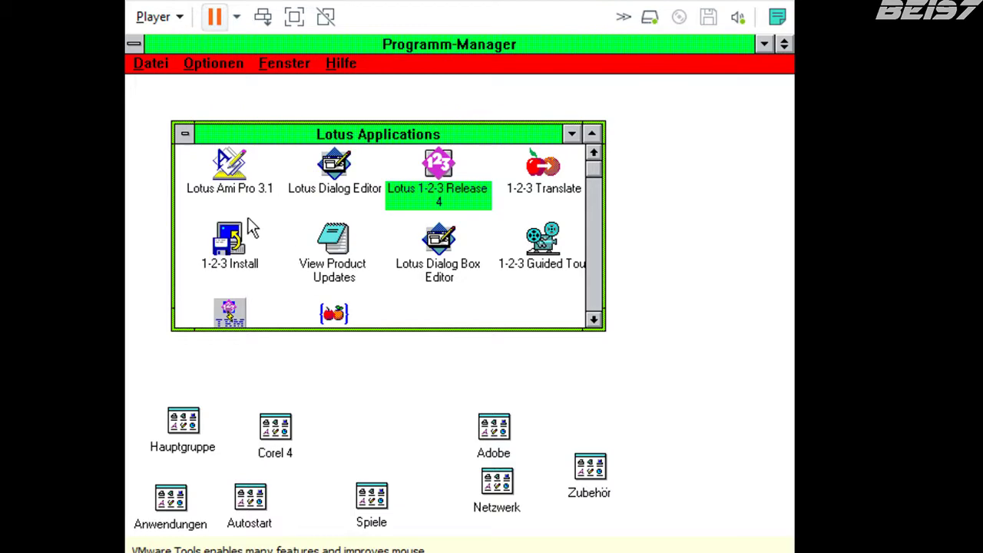
double_click(228, 171)
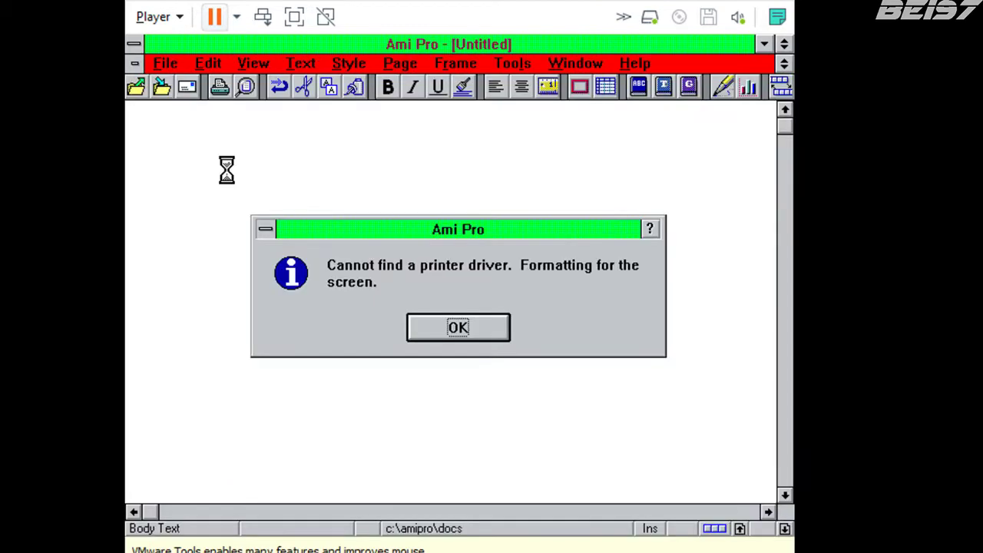
click(458, 328)
text(Grüße an Valvoorik Joker Kenny Jake und Nowien und alle anderen)
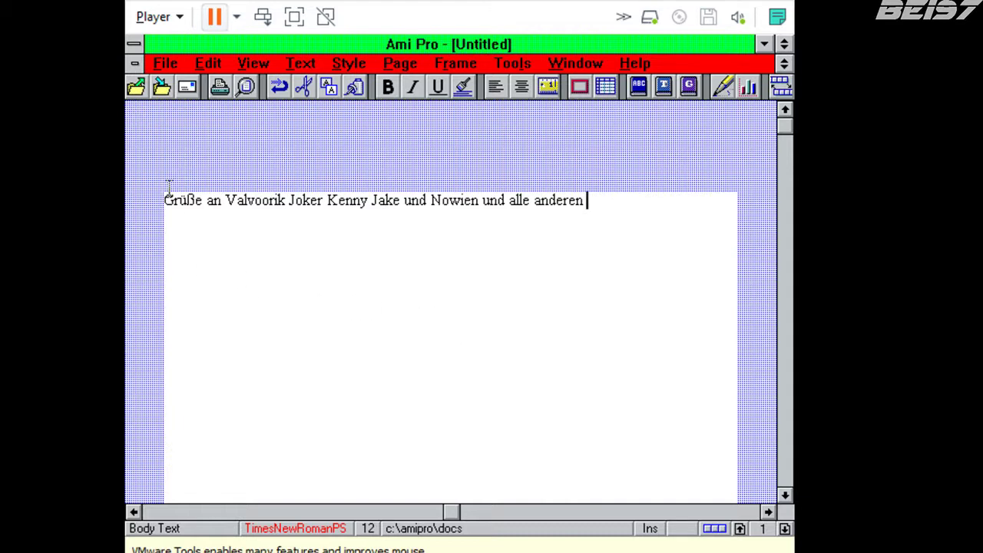
Format the whole greeting line as bold, italic and underlined.
drag(165, 199, 641, 200)
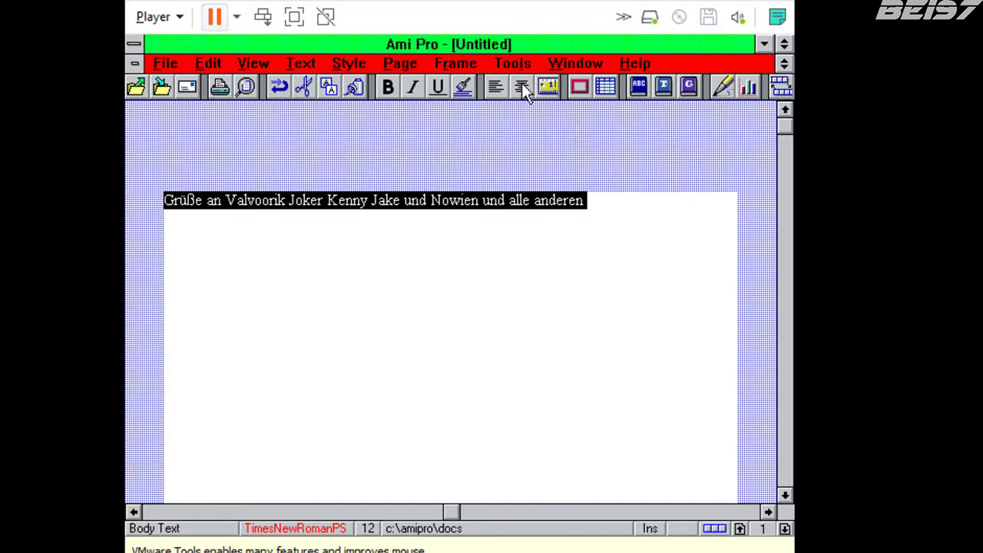
click(389, 86)
click(414, 86)
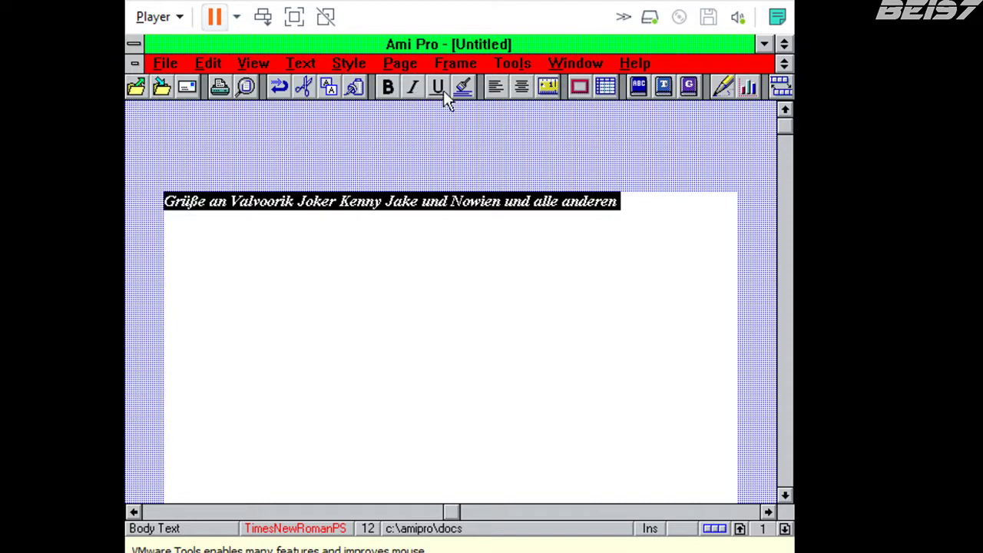
Set the selected greeting text to the SymbolProp BT typeface at 24 points.
click(301, 64)
click(330, 86)
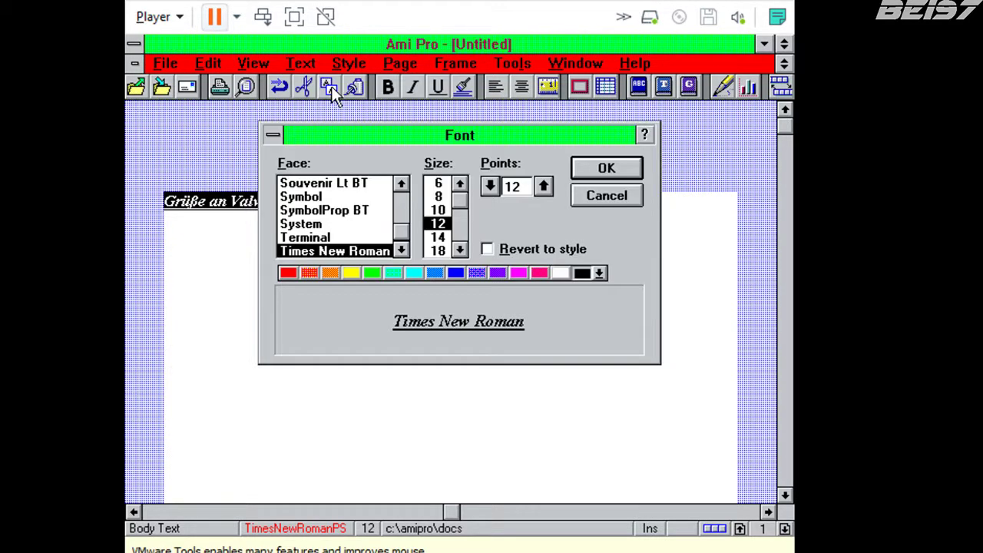
click(460, 249)
click(459, 249)
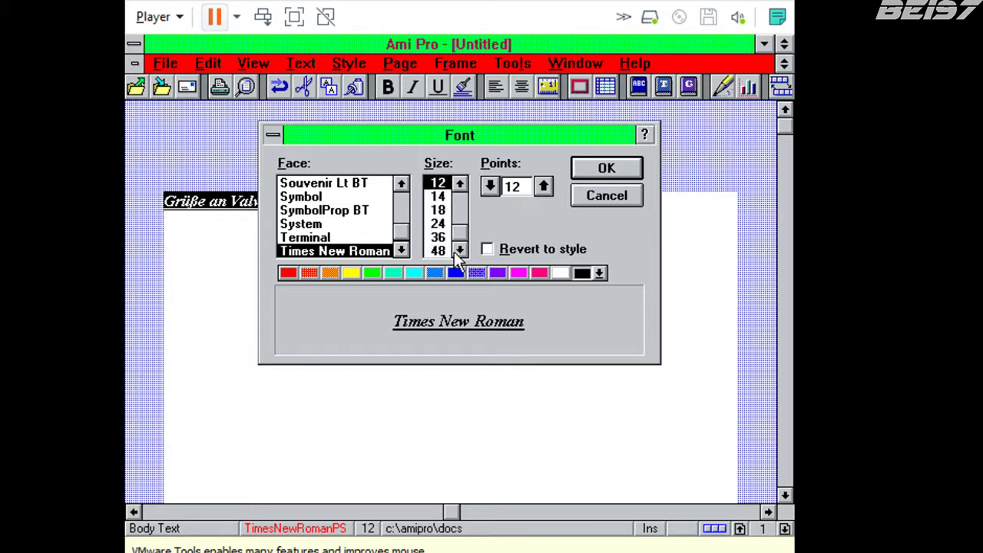
click(438, 250)
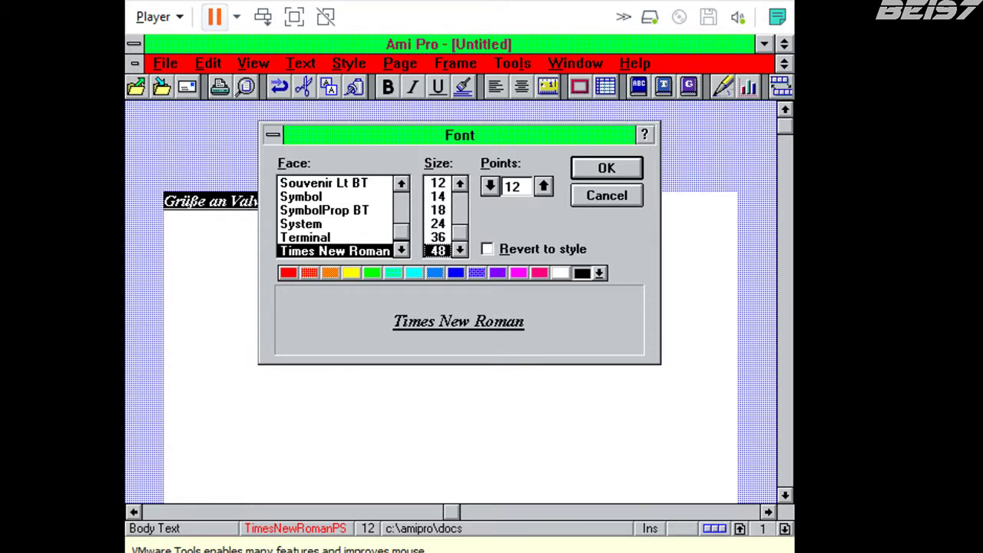
click(438, 238)
click(438, 224)
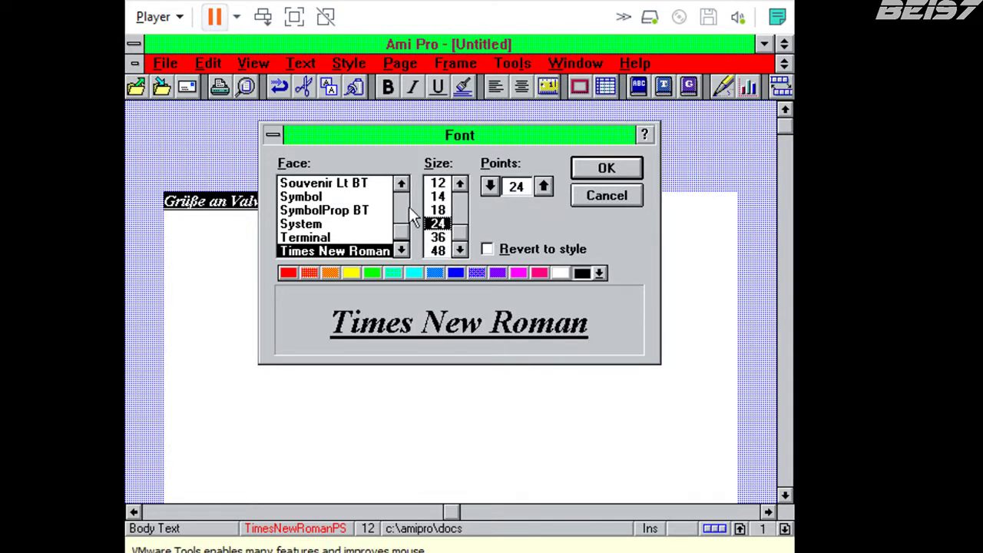
click(328, 223)
click(332, 211)
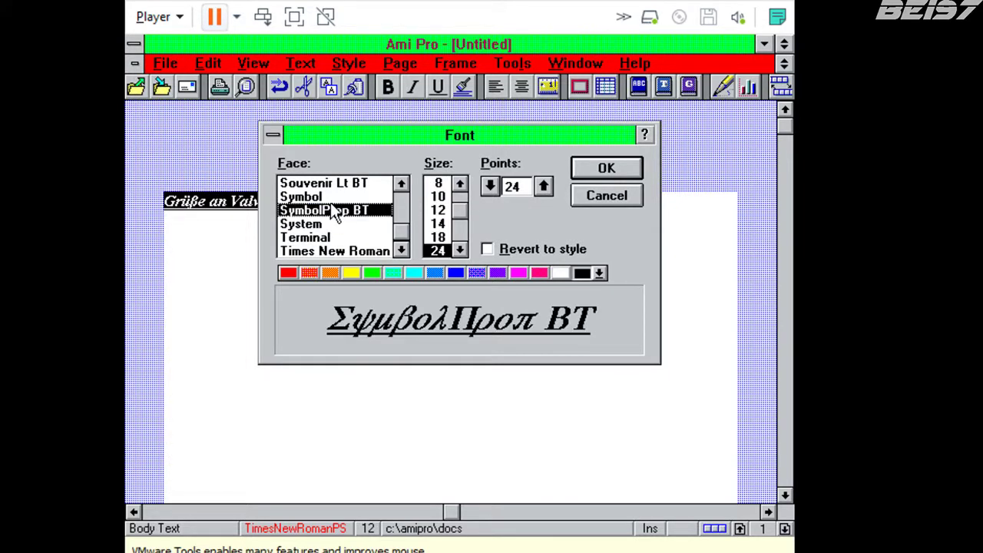
click(604, 171)
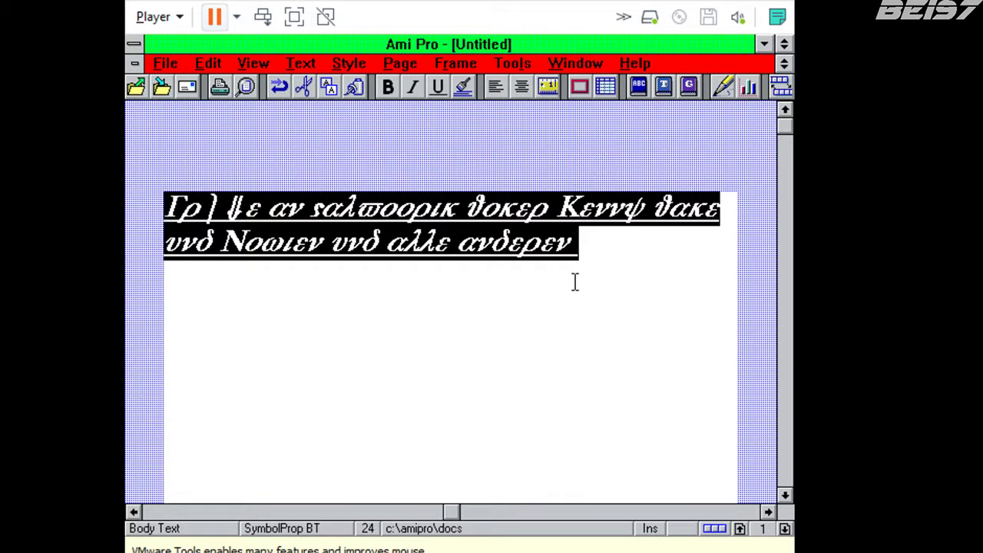
Change the greeting text's typeface to Small Fonts and clear the selection.
click(301, 66)
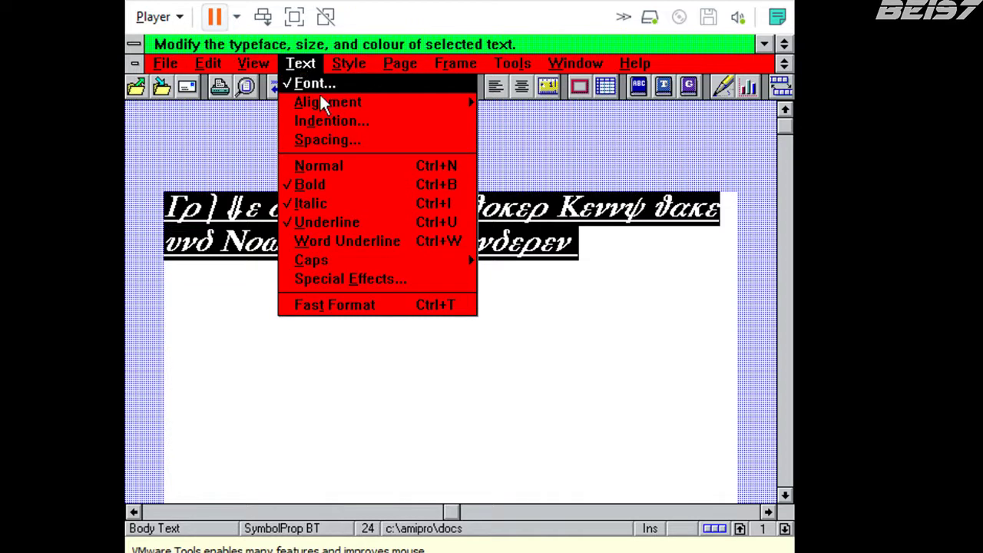
click(367, 82)
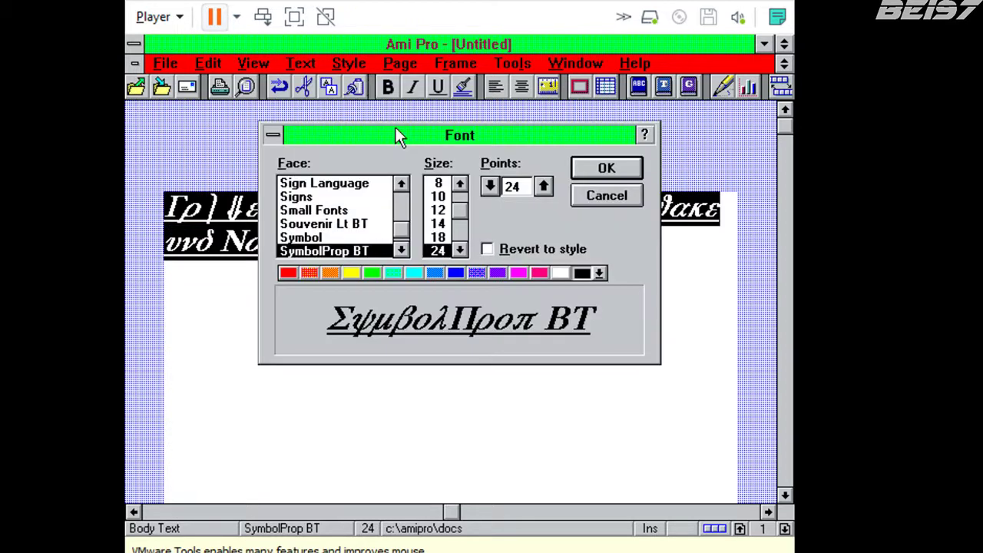
click(336, 215)
click(587, 173)
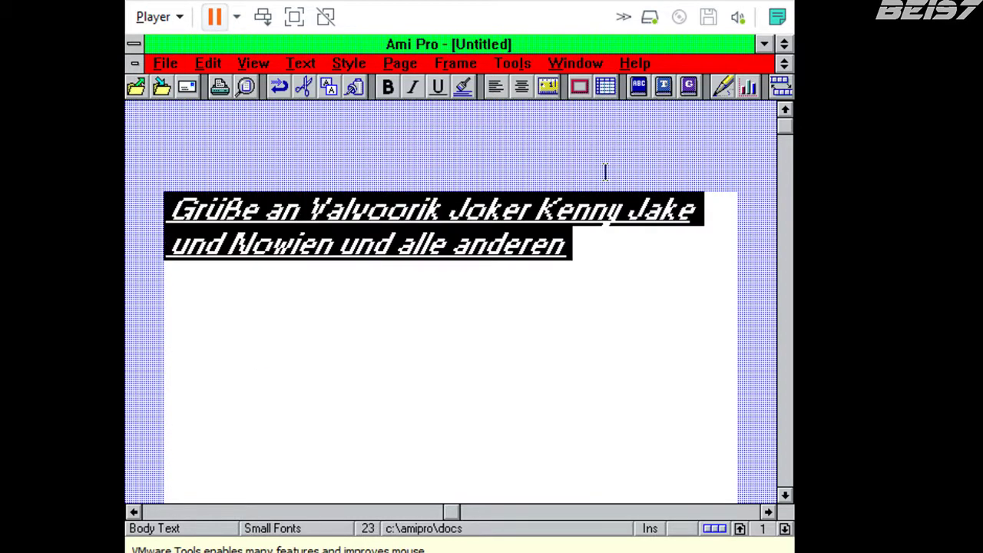
click(509, 295)
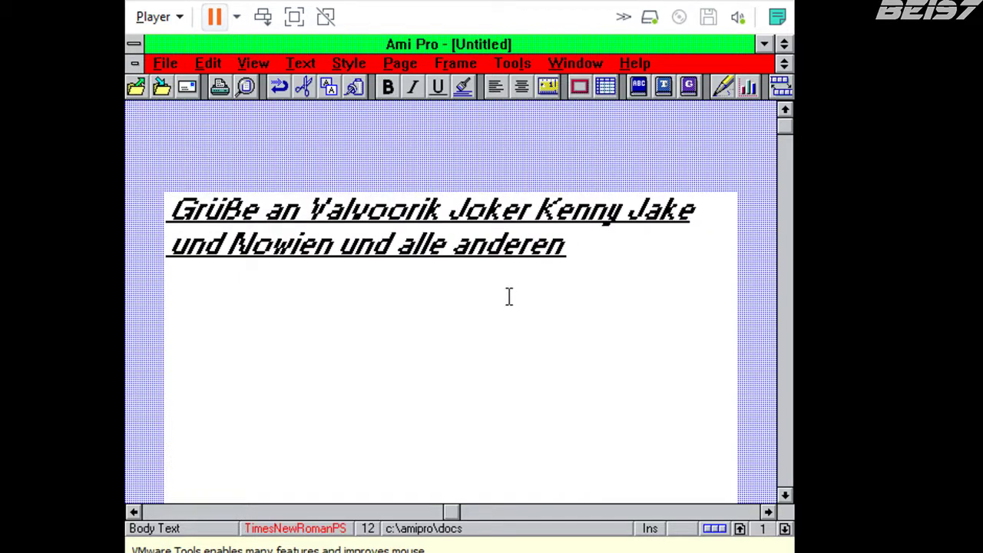
Exit Ami Pro without saving the untitled document.
click(133, 44)
click(172, 160)
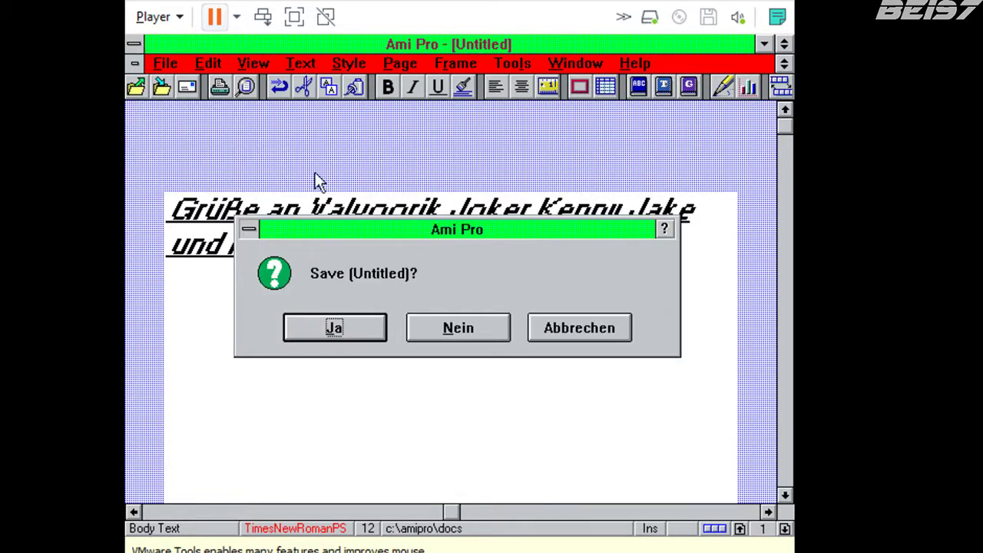
click(454, 334)
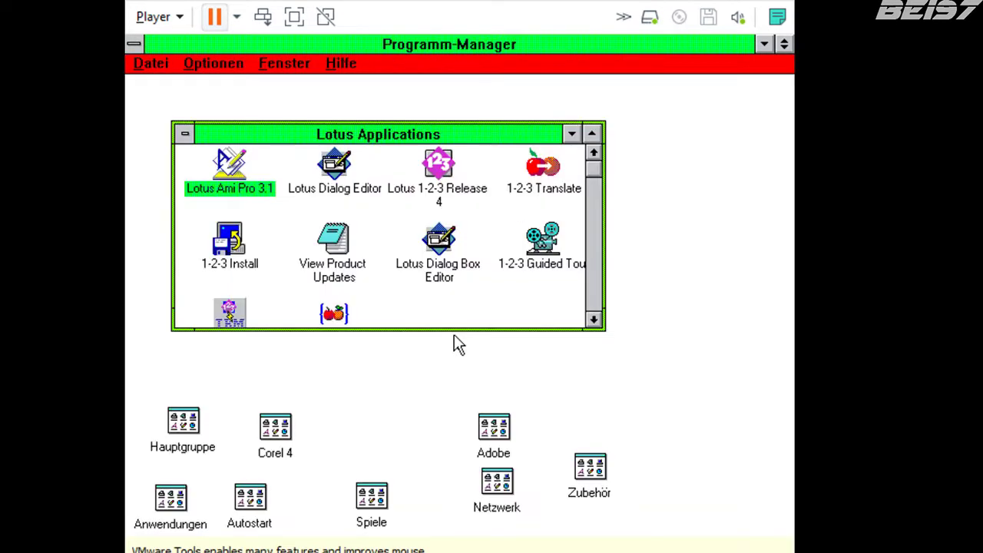
Start Lotus 1-2-3 Release 4 and enter 55 in cell D6 and 24 in cell D7.
click(440, 176)
click(399, 255)
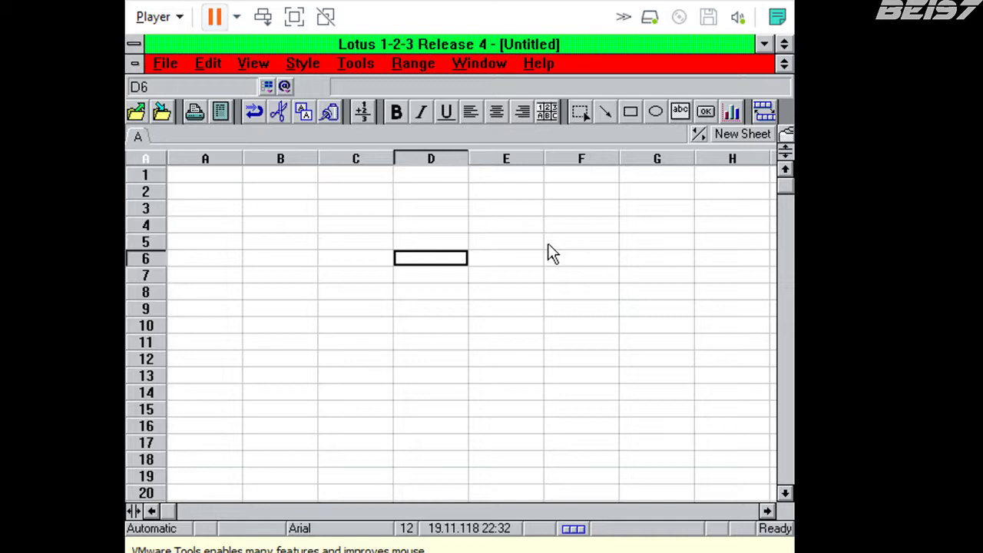
text(24)
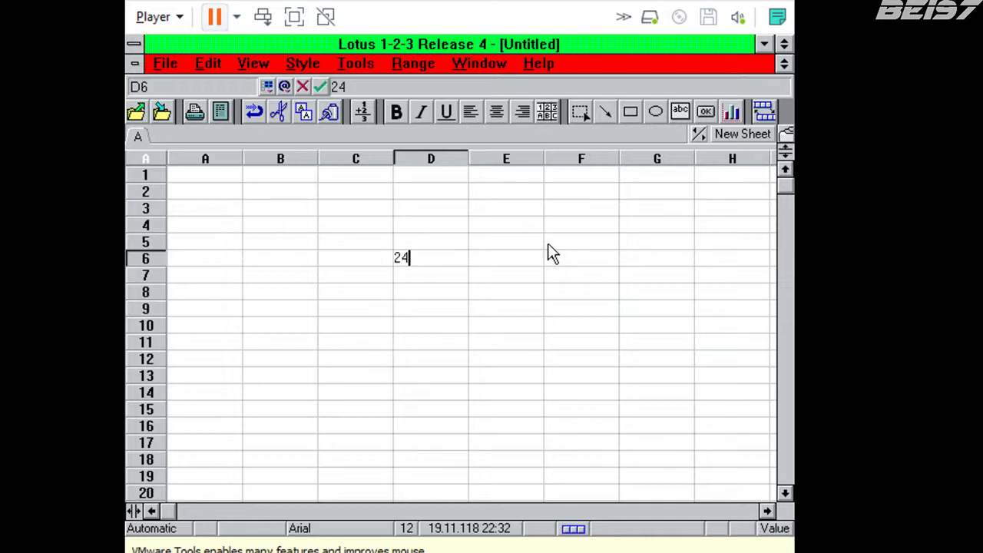
key(Return)
text(55)
key(Return)
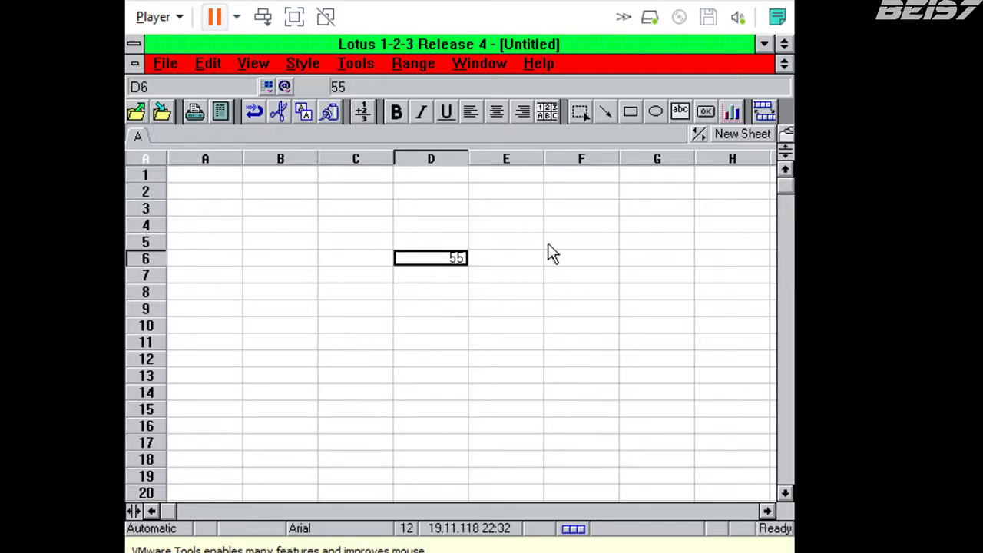
key(Down)
text(24)
key(Return)
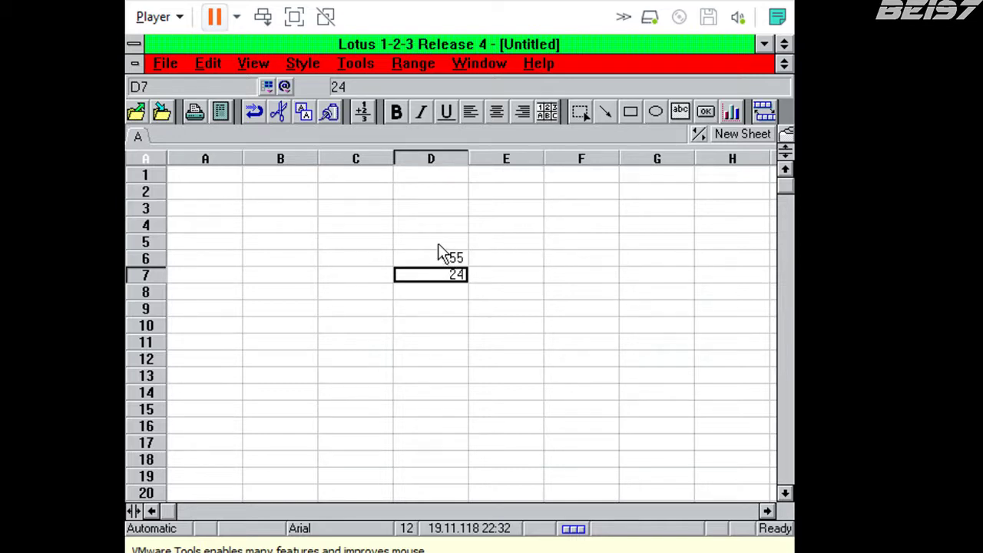
Try to add up the two numbers in cell D8 with the formula +D8..D6.
click(412, 296)
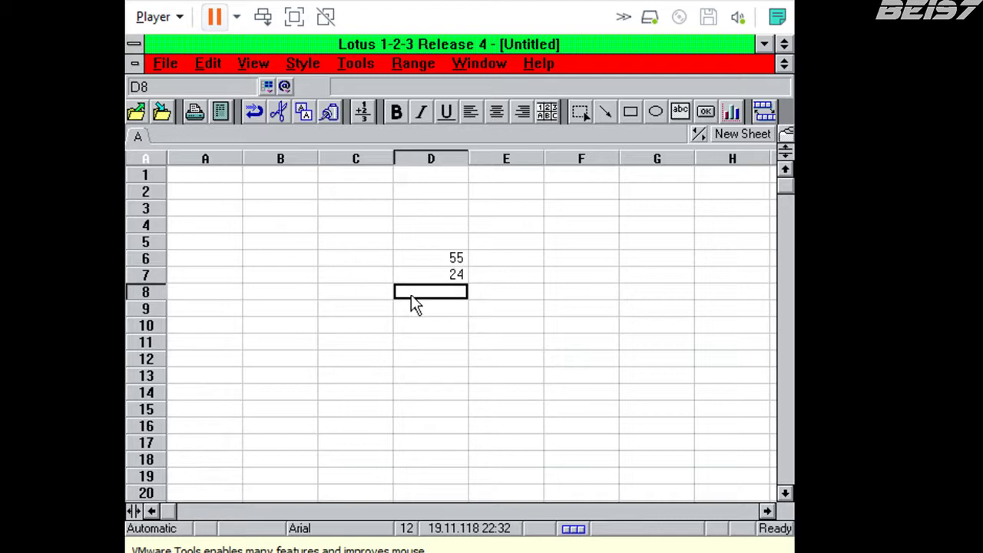
text(+)
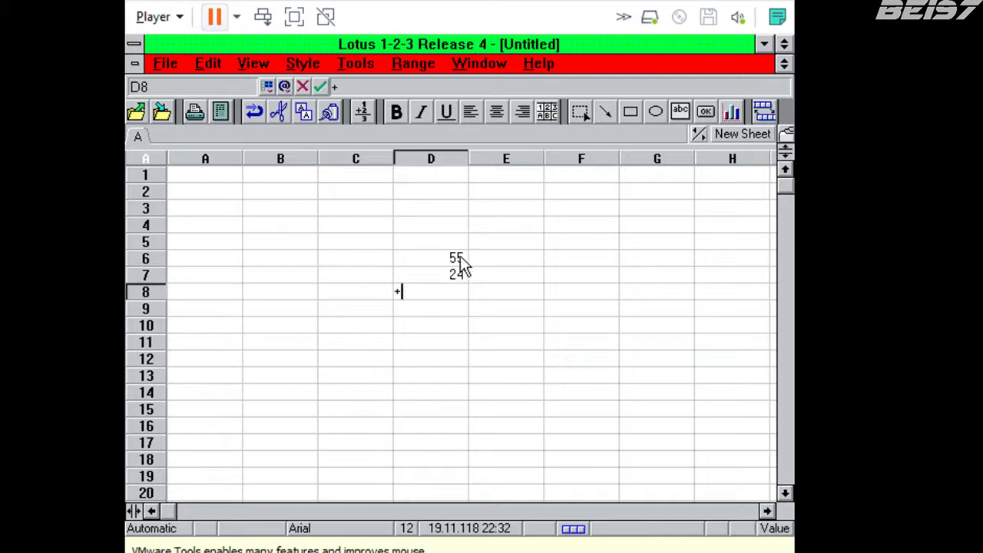
drag(458, 262, 458, 285)
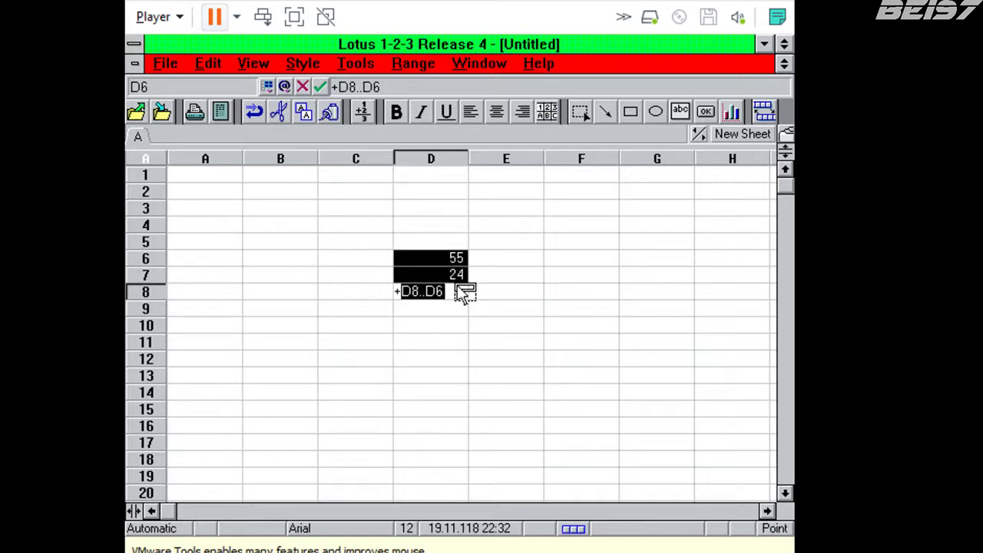
key(Return)
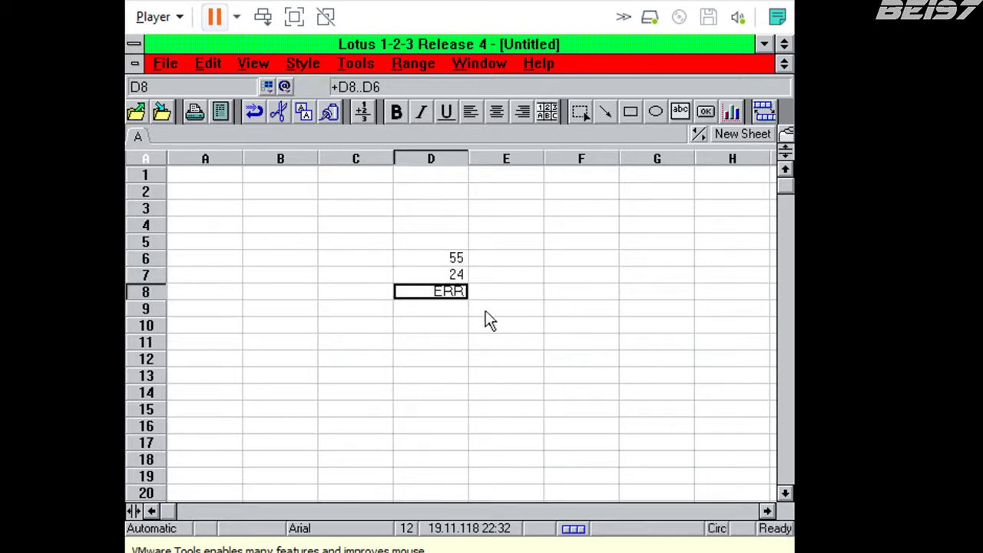
Replace the formula in cell D8 with =D6+D7.
double_click(440, 292)
key(BackSpace)
key(BackSpace)
key(BackSpace)
key(BackSpace)
key(BackSpace)
key(BackSpace)
key(BackSpace)
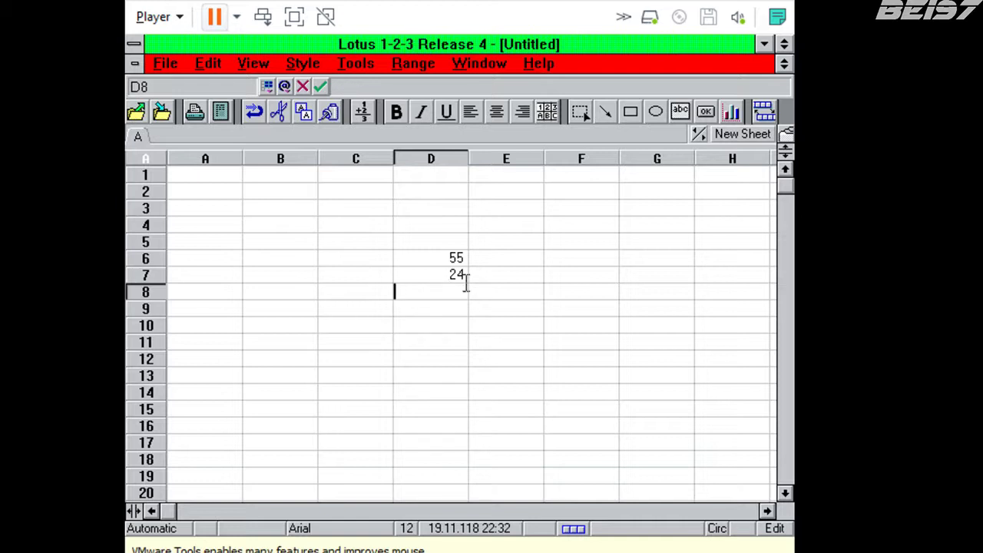
text(0)
key(BackSpace)
text(=)
click(464, 261)
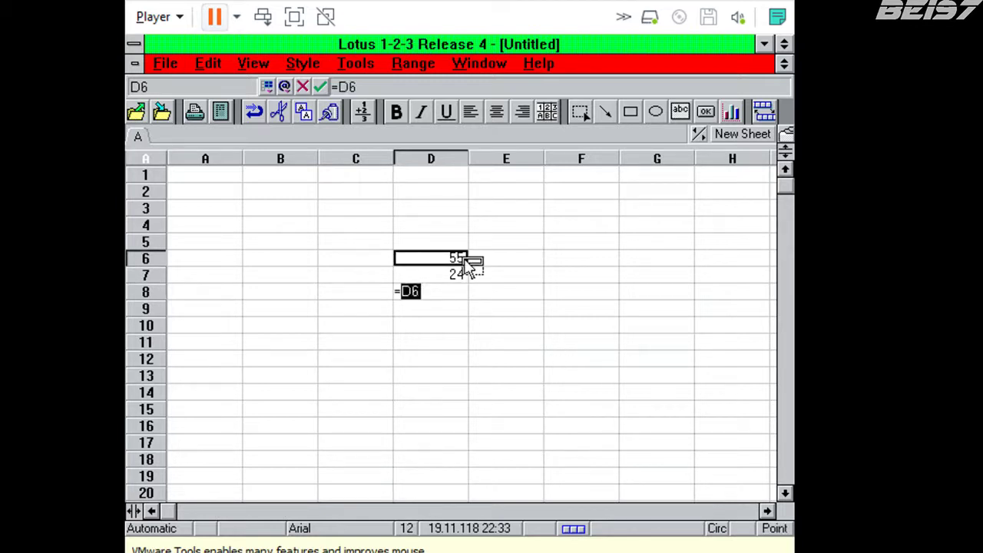
text(+)
click(459, 278)
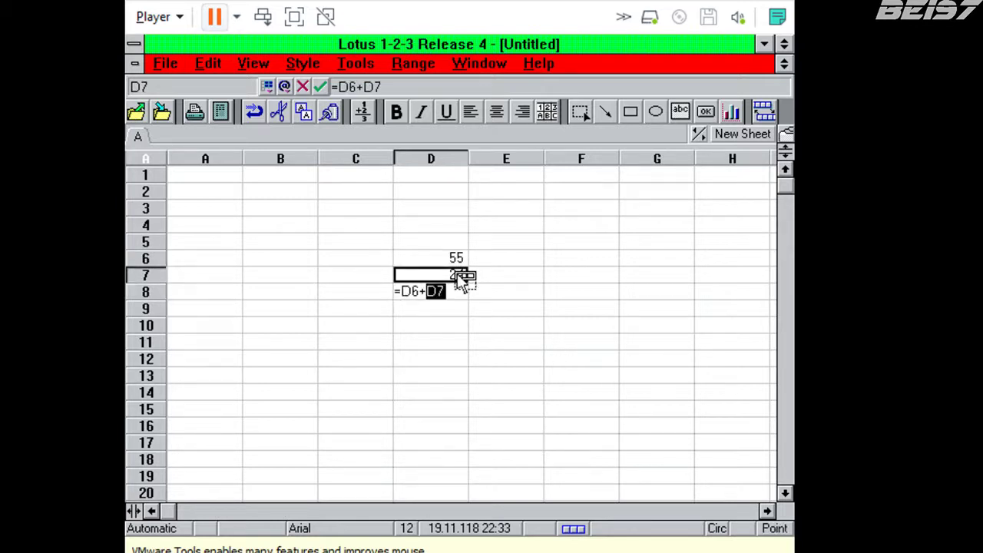
key(Return)
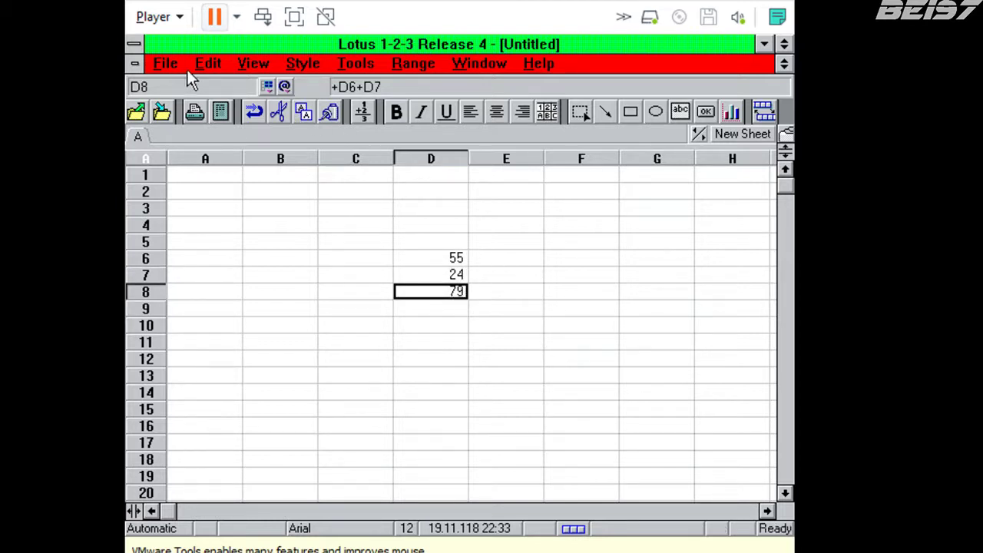
Exit Lotus 1-2-3 without saving the sheet and close the Lotus Applications group.
double_click(133, 48)
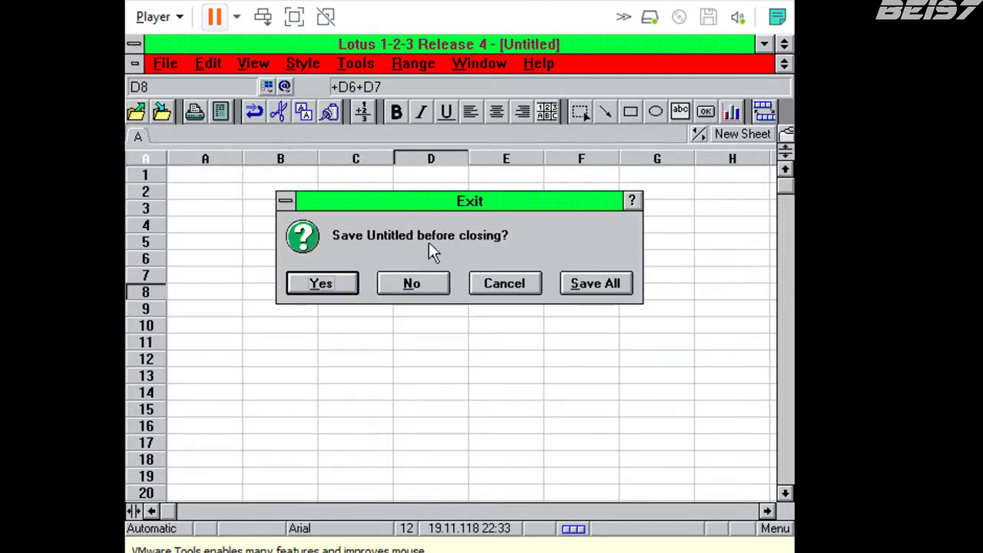
click(434, 285)
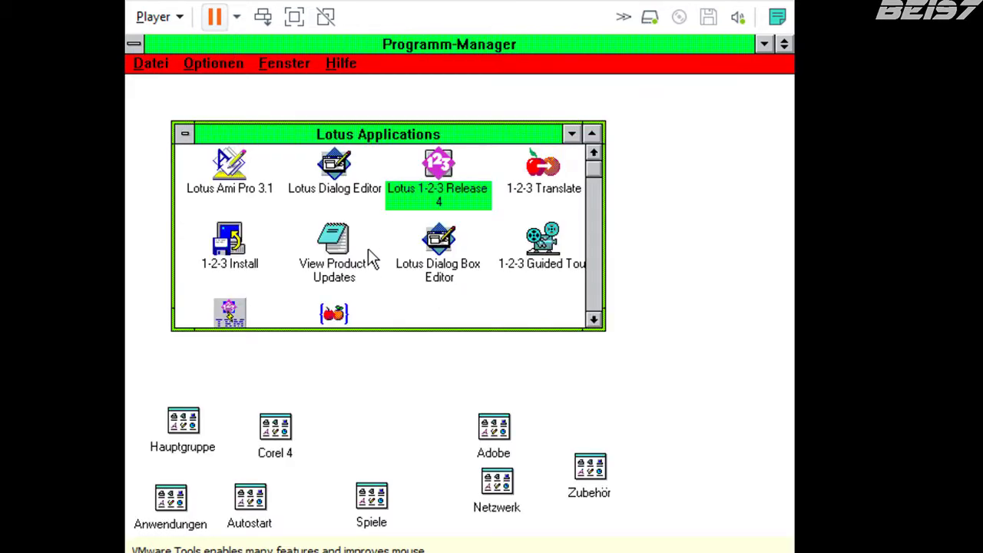
double_click(184, 134)
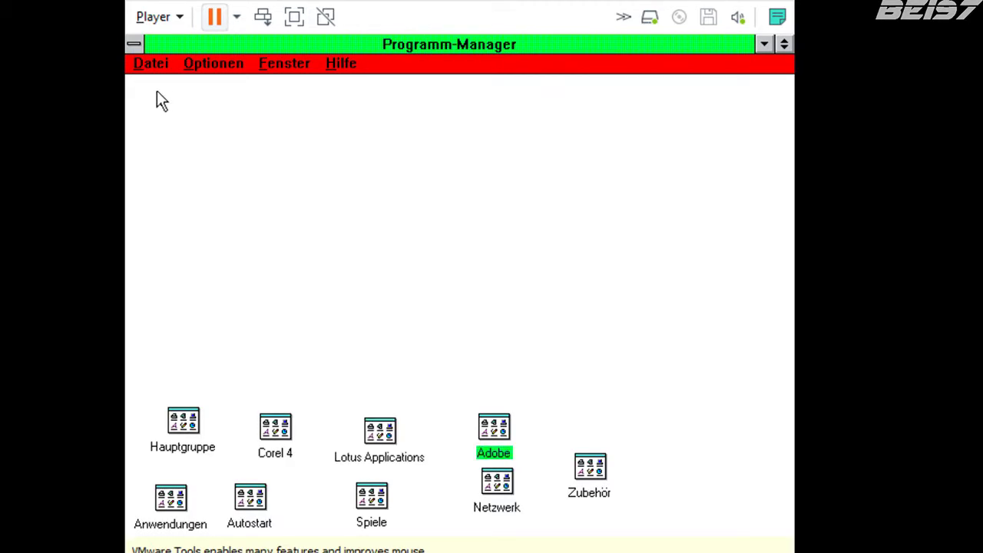
End the Windows session from Program Manager and force the hung PROGMAN.EXE to terminate.
click(151, 64)
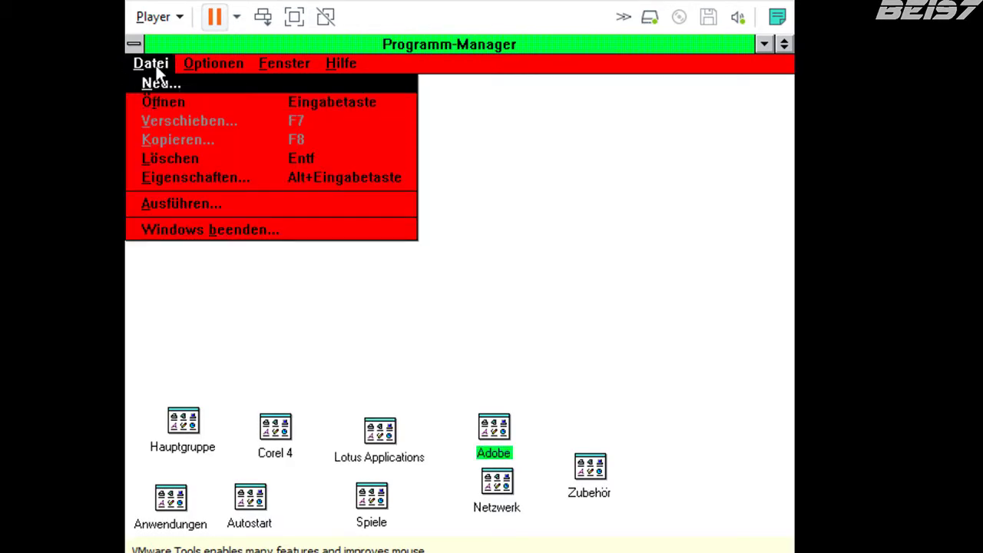
click(233, 234)
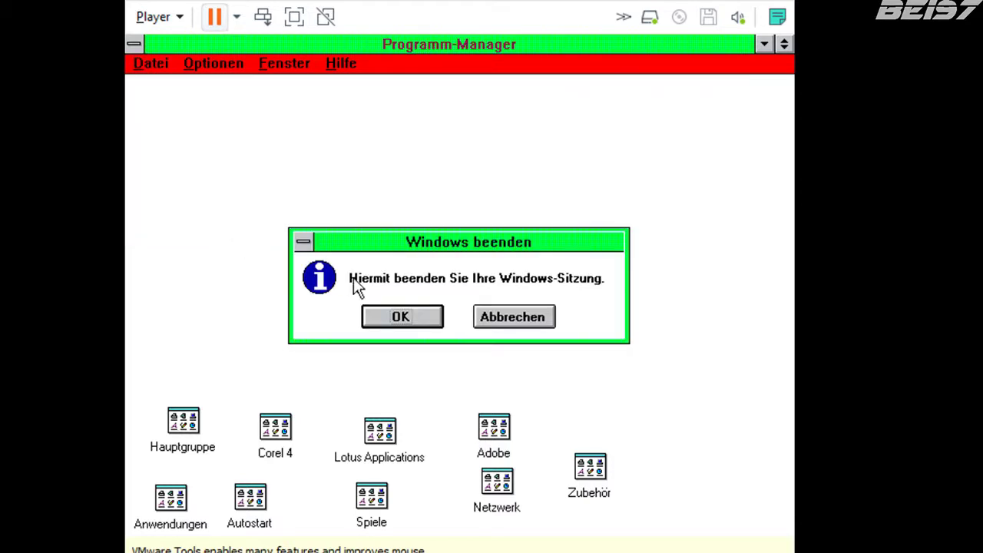
click(401, 318)
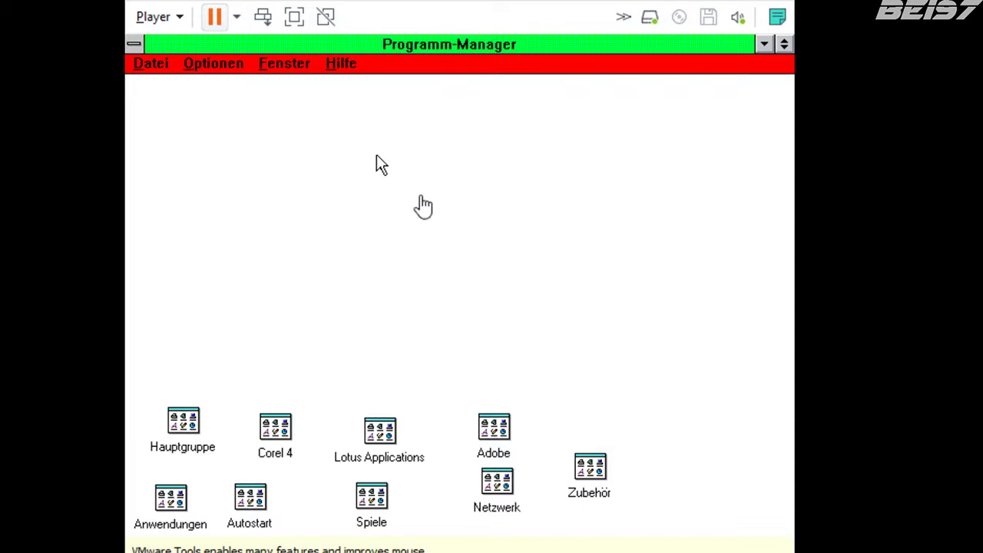
click(267, 14)
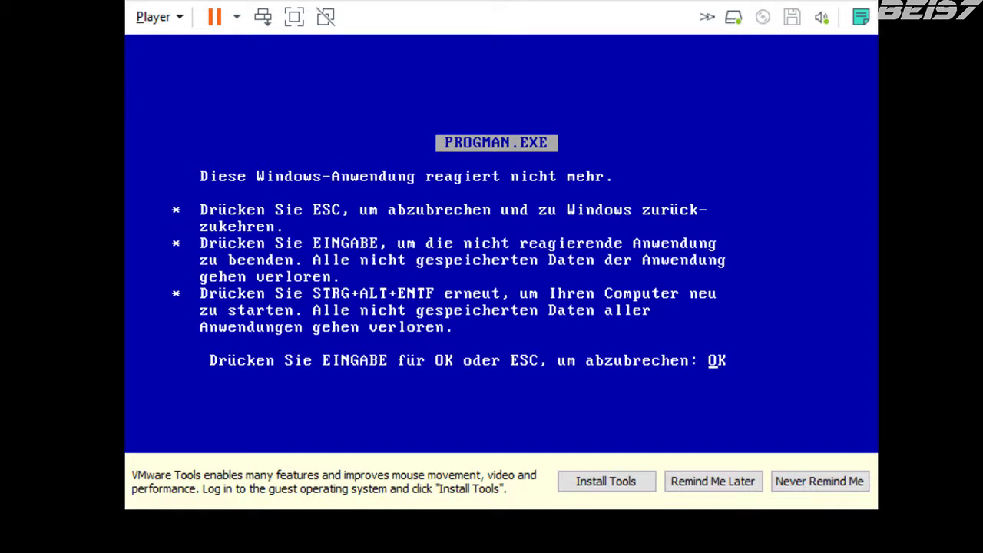
key(Return)
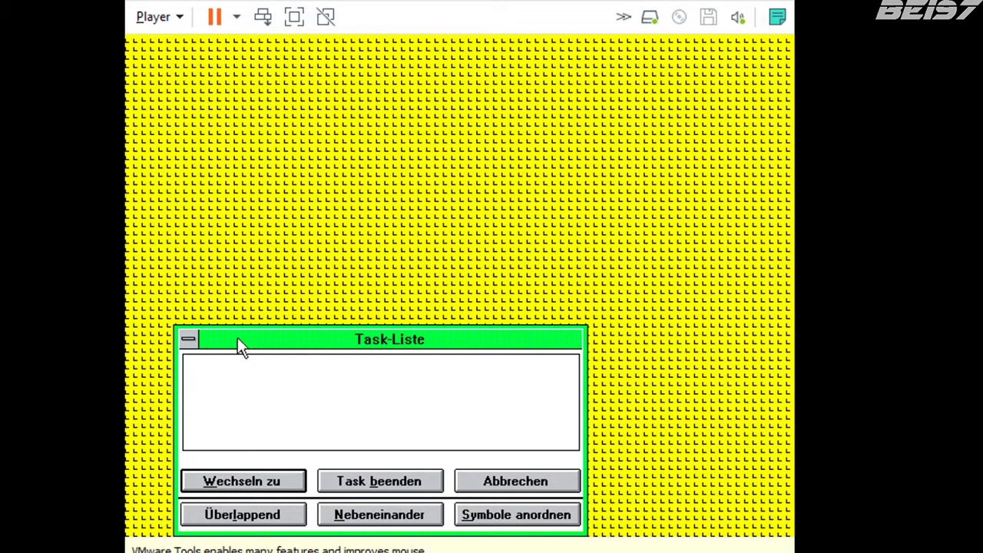
Dismiss the empty Task-Liste and force the hung virtual machine to restart into MS-DOS.
double_click(192, 338)
double_click(230, 213)
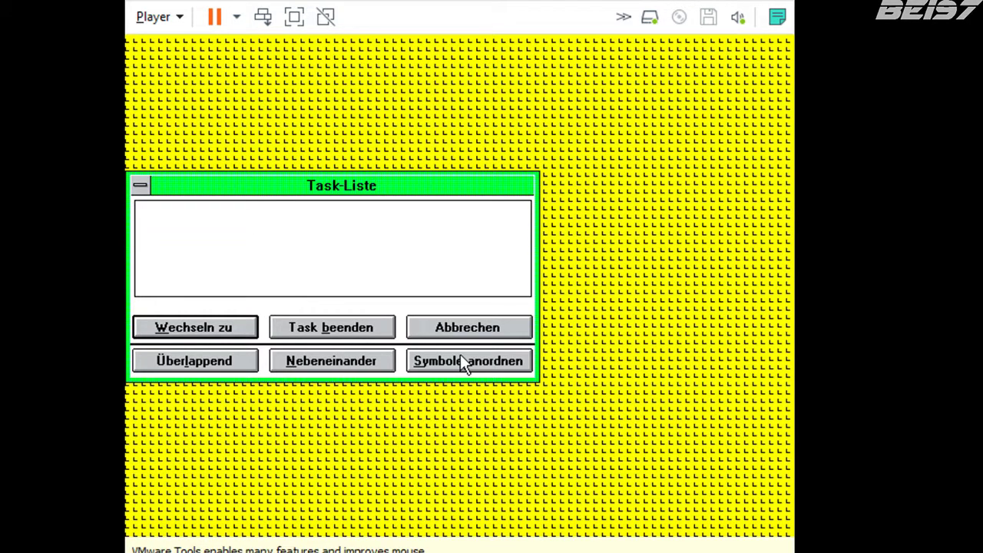
click(388, 328)
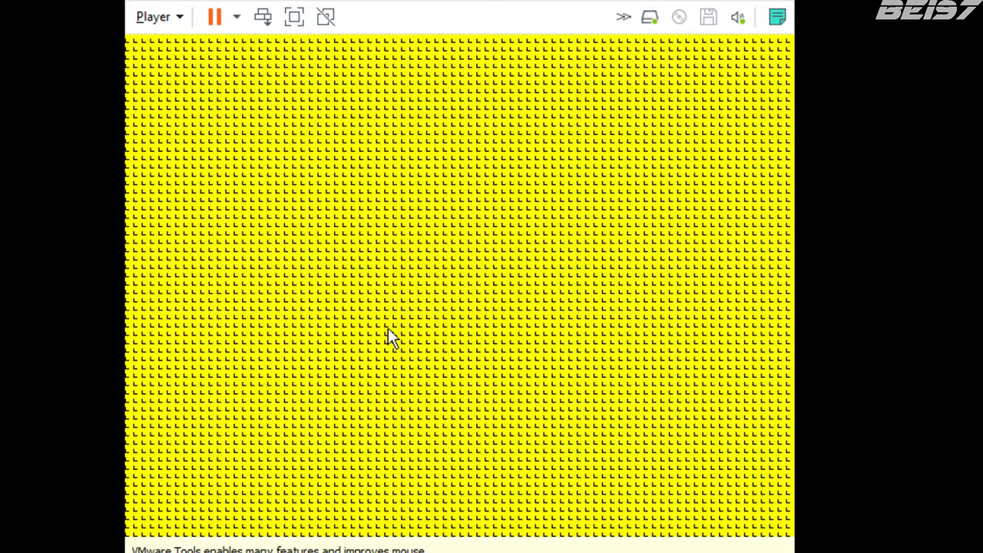
click(262, 18)
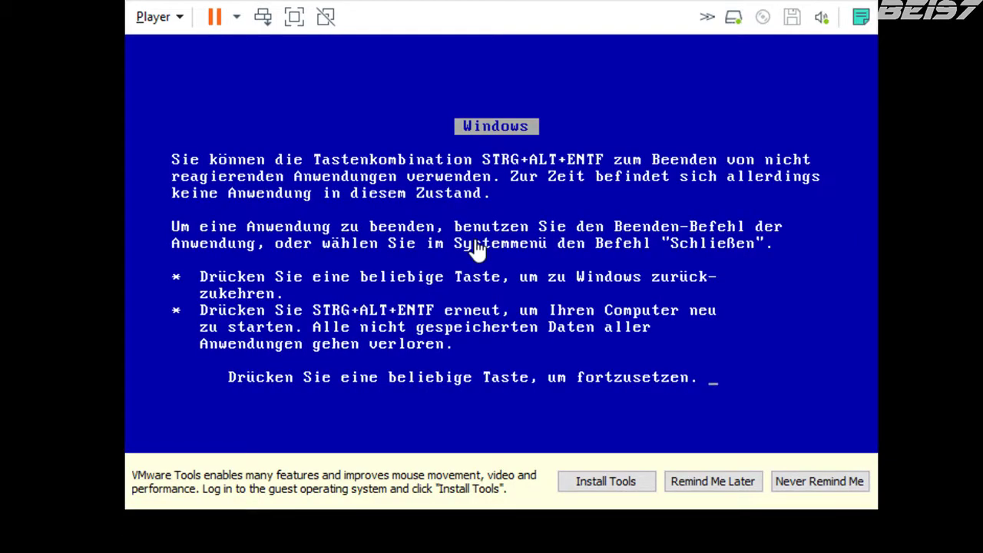
key(Return)
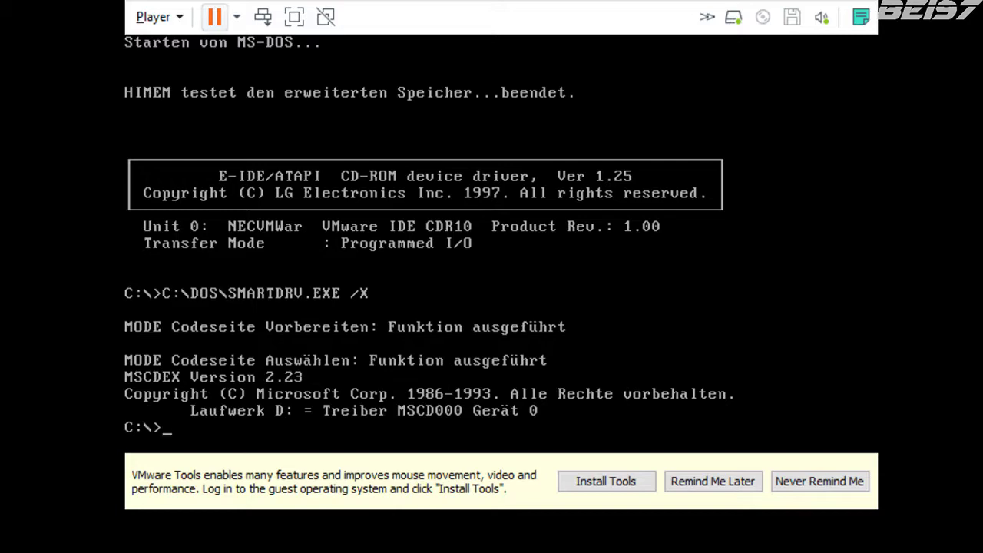
Change to the NC directory and start Norton Commander with the nc command.
text(cd nc)
key(Return)
text(nc)
key(Return)
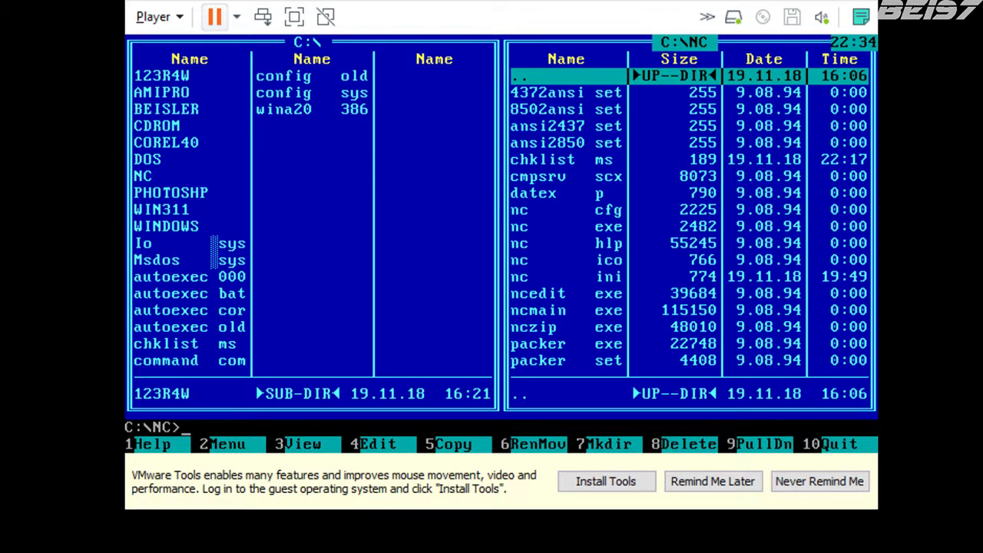
Go up from the NC directory to the root of drive C: and look through its directories and files.
key(Return)
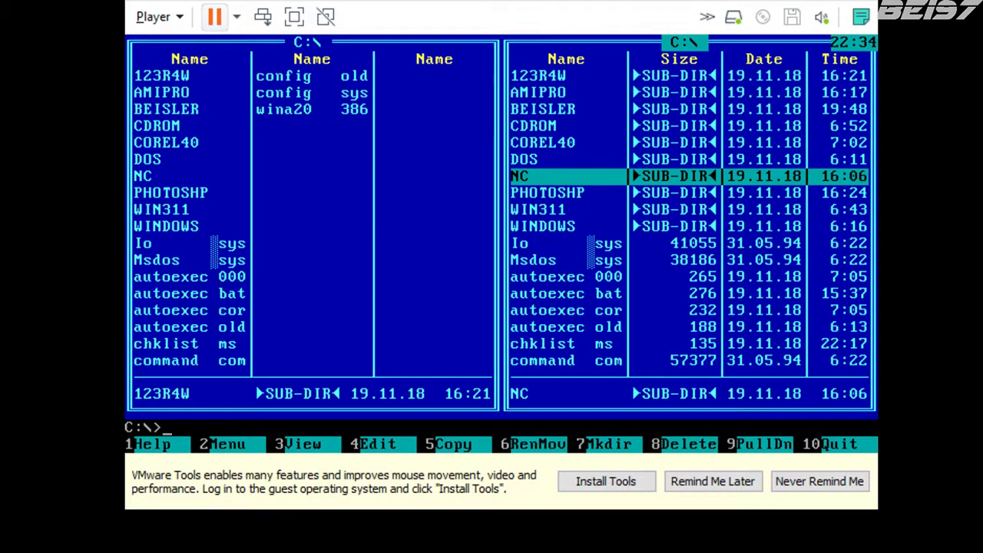
key(Down)
key(Down)
key(Down)
key(Down)
key(Down)
key(Down)
key(Down)
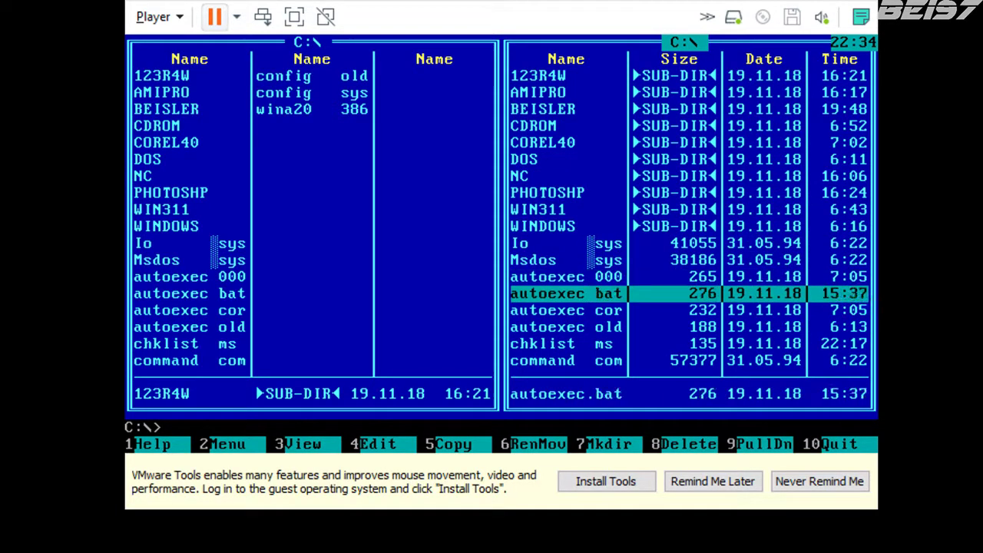
key(Up)
key(Up)
key(Up)
key(Up)
key(Up)
key(Up)
key(Up)
key(Up)
key(Up)
key(Up)
key(Up)
key(Up)
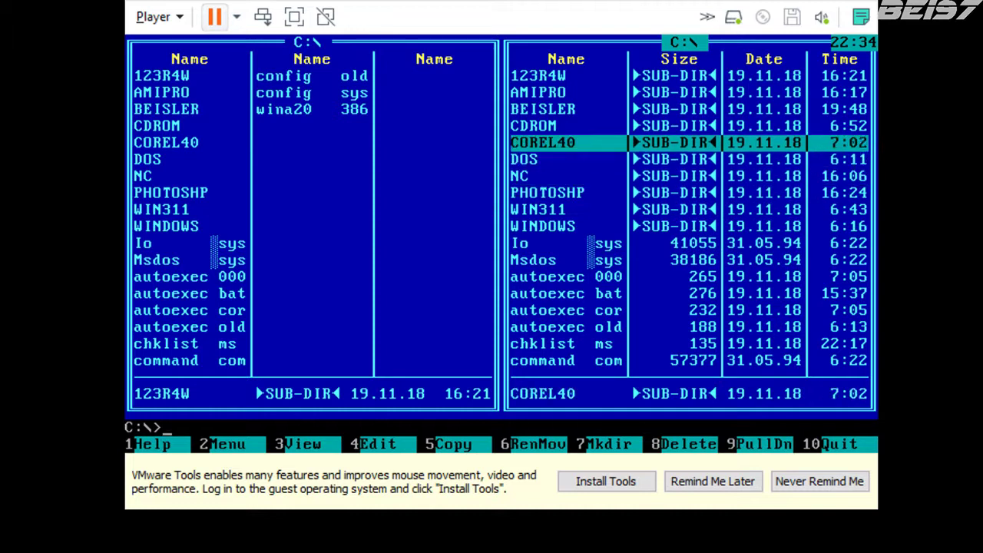
key(Up)
key(Down)
key(Down)
key(Down)
key(Down)
key(Down)
key(Down)
key(Down)
key(Down)
key(Down)
key(Down)
key(Down)
key(Down)
key(Down)
key(Down)
key(Down)
key(Down)
key(Down)
key(Down)
key(Down)
key(Down)
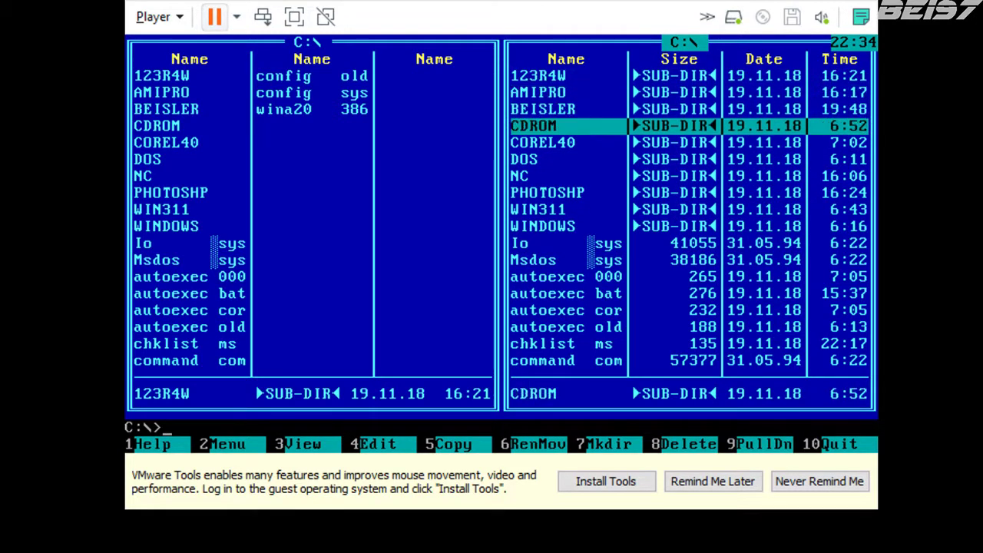
key(Up)
key(Up)
key(Up)
key(Up)
key(Up)
key(Up)
key(Up)
key(Up)
key(Up)
key(Up)
key(Up)
key(Up)
key(Up)
key(Up)
key(Up)
key(Up)
key(Up)
key(Up)
key(Up)
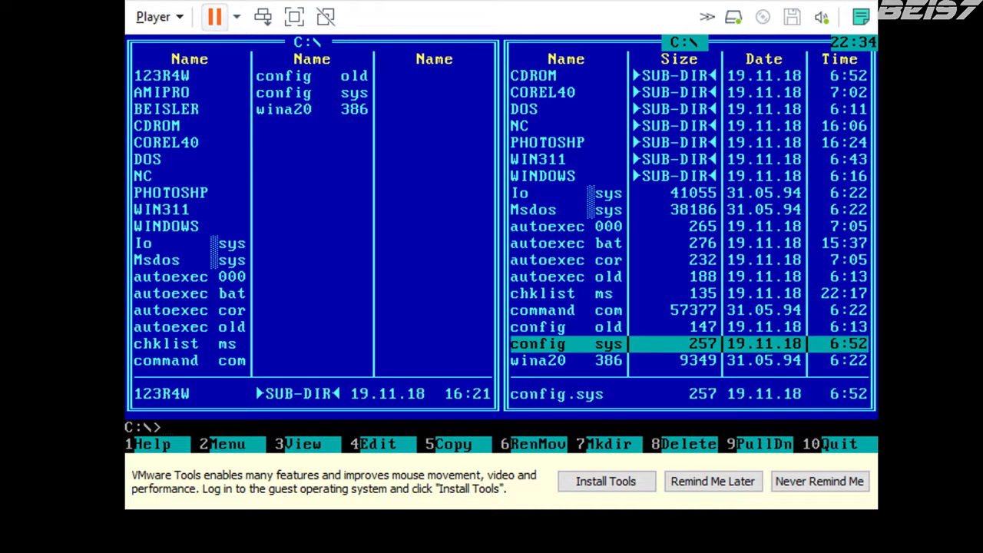
Look into the directory between AMIPRO and CDROM, and into AMIPRO and COREL40, returning to C:\ each time.
key(Return)
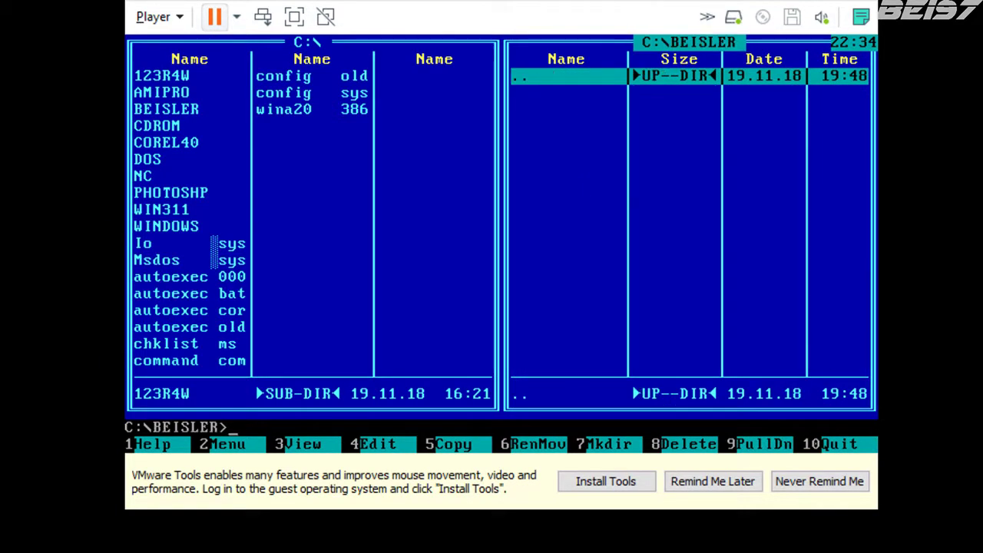
key(Return)
key(Up)
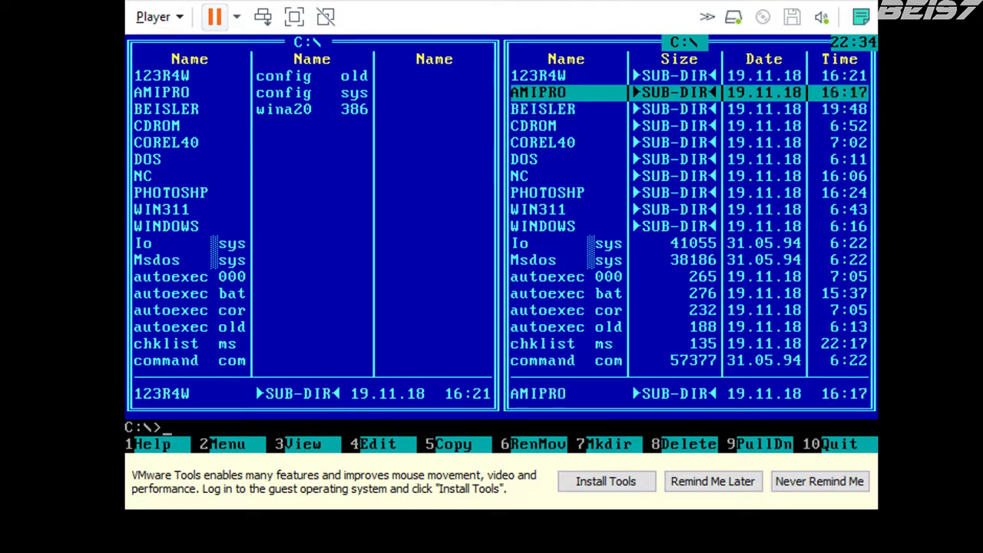
key(Return)
key(Return)
key(Down)
key(Down)
key(Down)
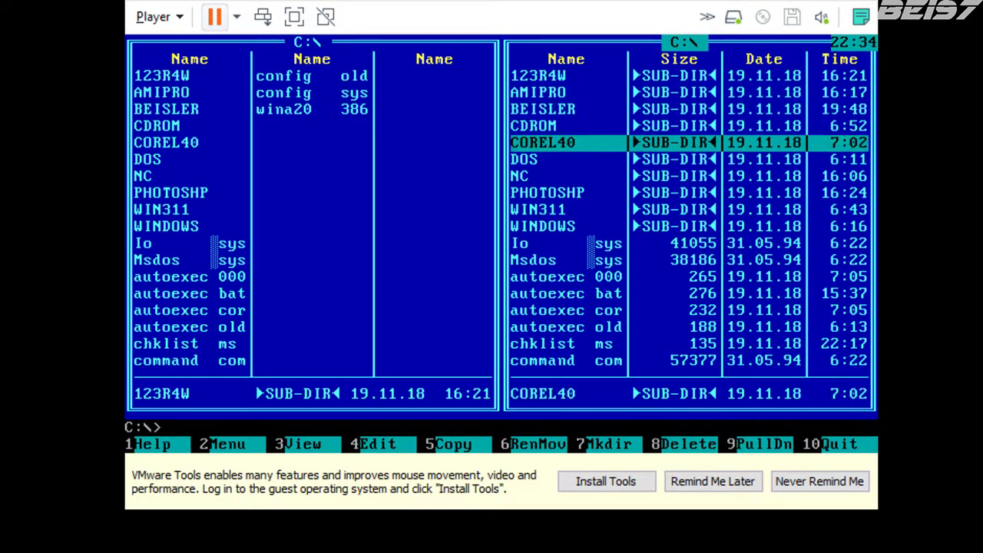
key(Return)
key(Return)
Open the DOS directory on drive C:.
key(Down)
key(Down)
key(Up)
key(Return)
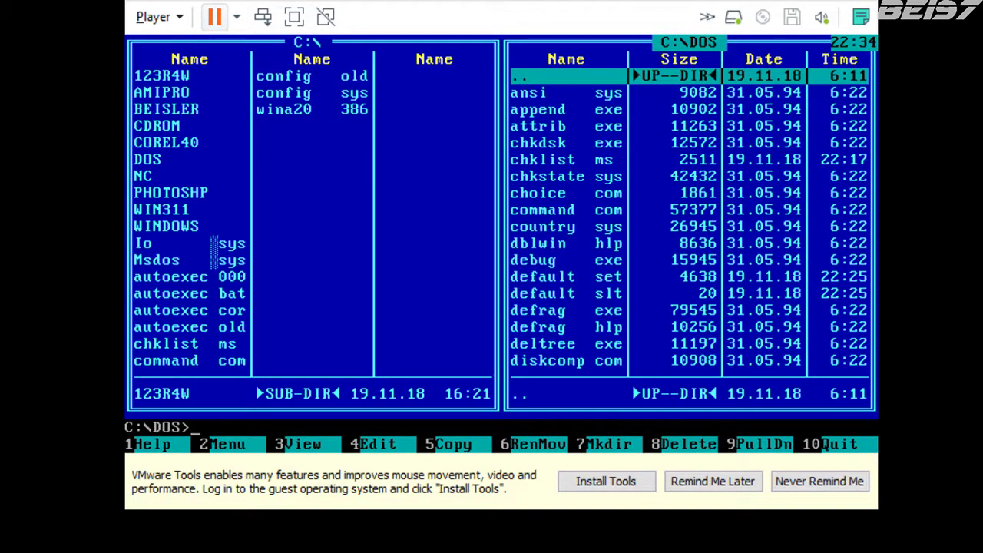
Find edit.com in the DOS directory listing and run it to start the MS-DOS Editor.
key(Down)
key(Down)
key(Down)
key(Down)
key(Down)
key(Down)
key(Down)
key(Down)
key(Down)
key(Down)
key(Down)
key(Down)
key(Down)
key(Down)
key(Down)
key(Down)
key(Down)
key(Down)
key(Down)
key(Down)
key(Down)
key(Down)
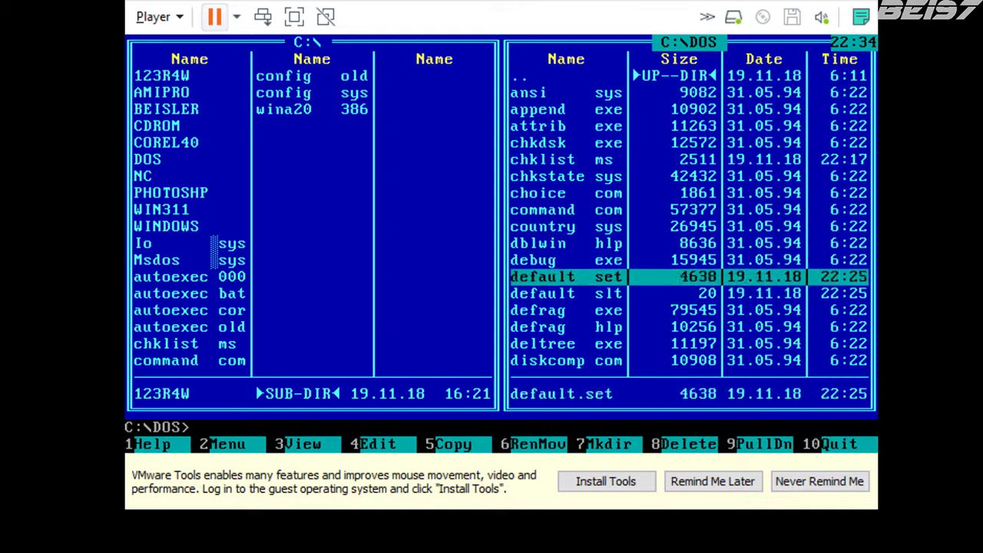
key(Down)
key(Down)
key(Down)
key(Down)
key(Down)
key(Down)
key(Down)
key(Down)
key(Down)
key(Down)
key(Down)
key(Down)
key(Down)
key(Down)
key(Down)
key(Down)
key(Down)
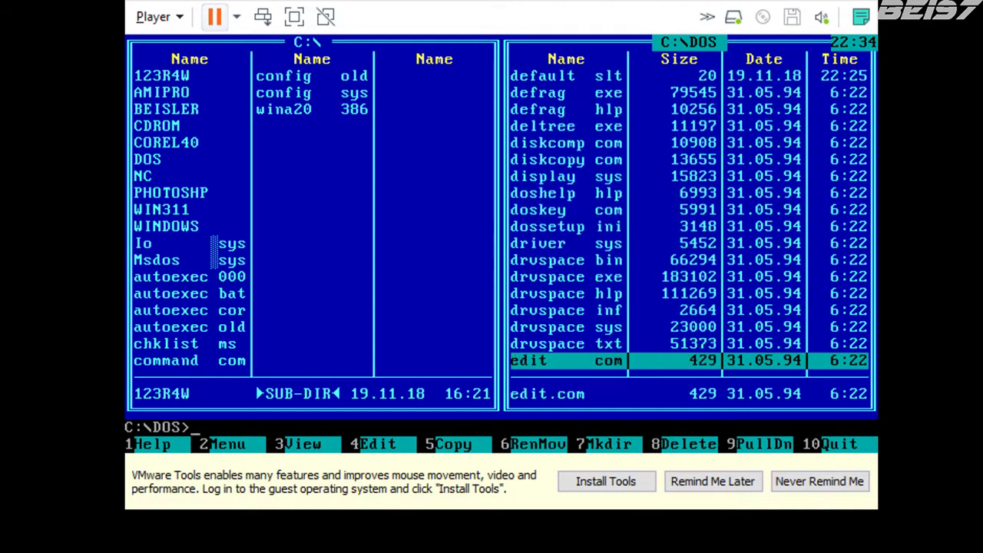
key(Up)
key(Up)
key(Up)
key(Up)
key(Up)
key(Up)
key(Up)
key(Up)
key(Up)
key(Up)
key(Up)
key(Up)
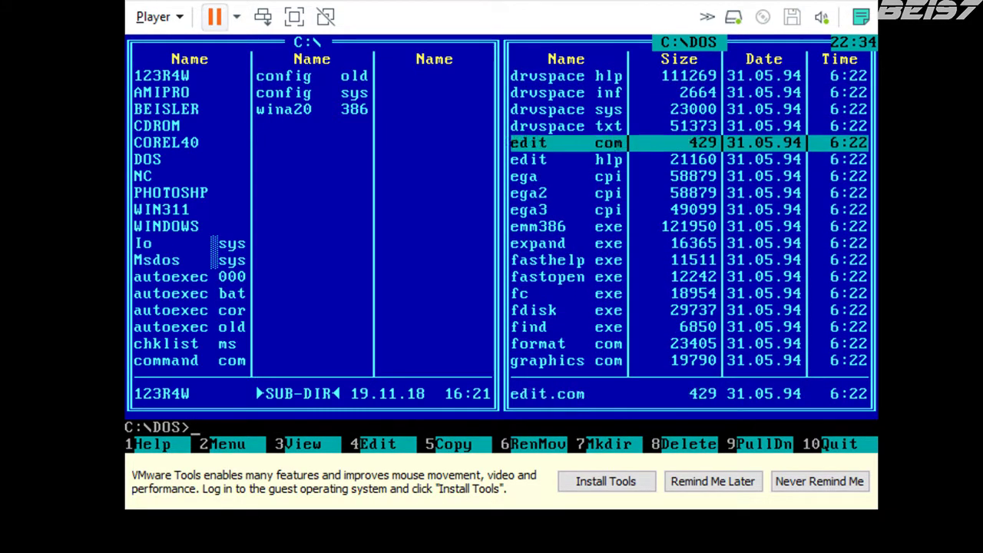
key(Up)
key(Down)
key(Return)
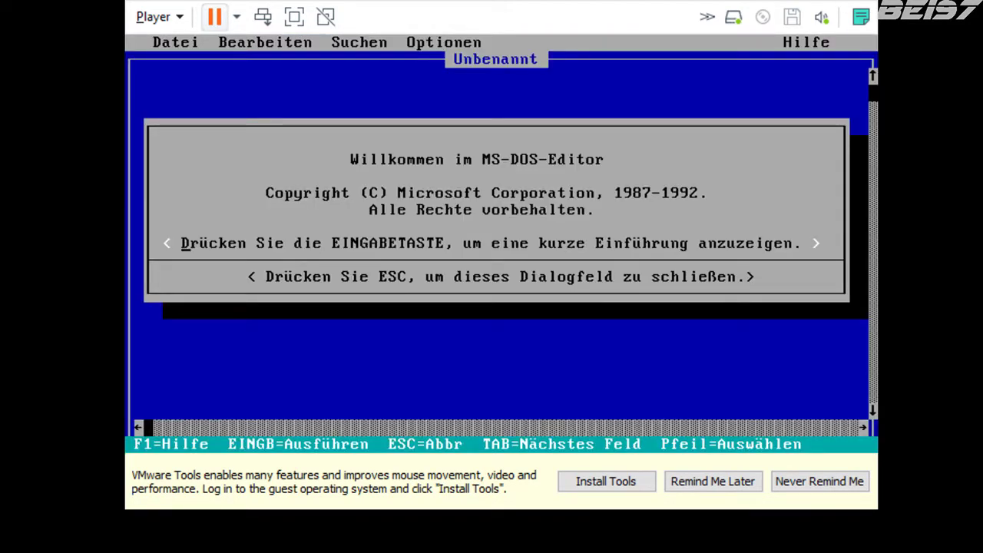
Display the short introduction to the MS-DOS Editor from its welcome dialog.
key(Return)
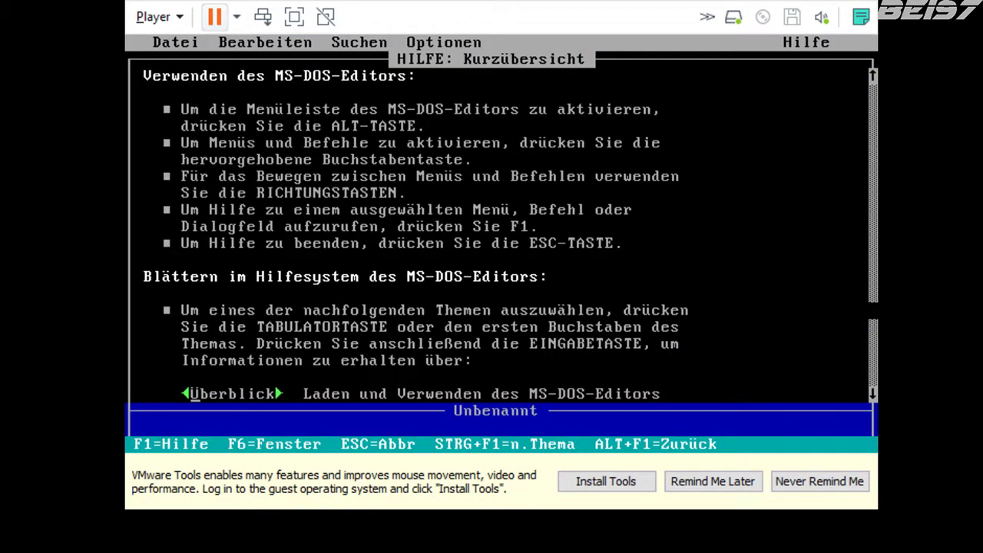
key(Right)
key(Right)
Exit the MS-DOS Editor and return to Norton Commander.
key(alt)
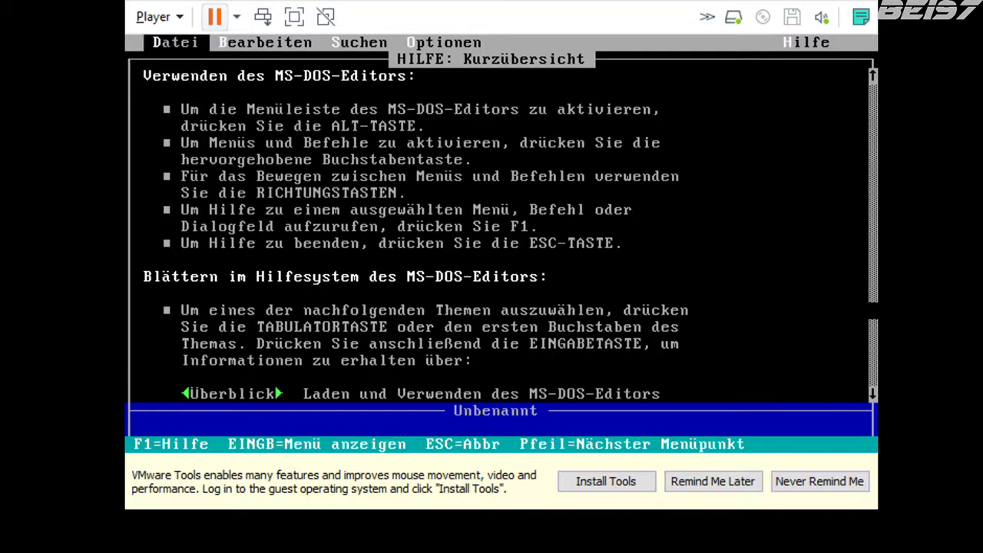
key(Return)
key(Down)
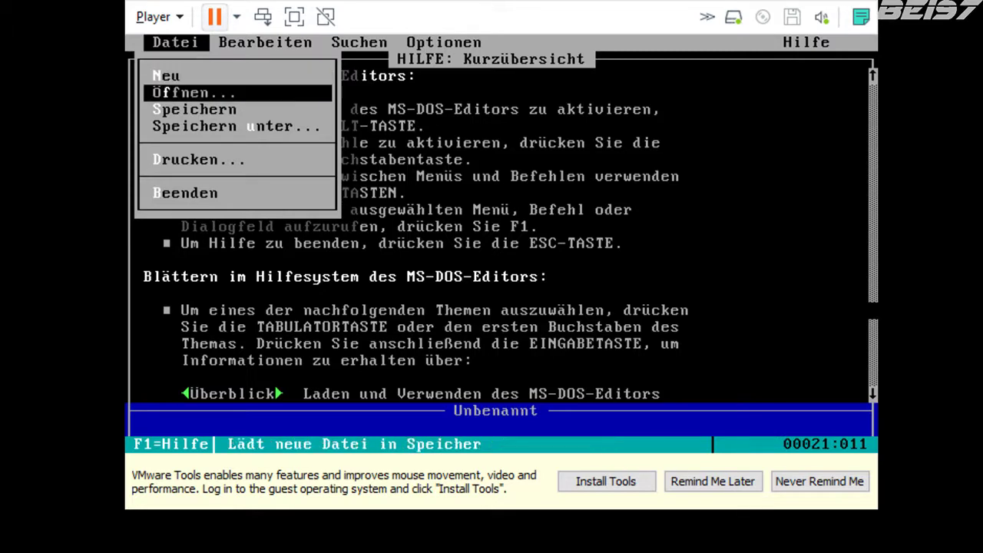
key(Down)
key(Down)
key(Down)
key(Down)
key(Down)
key(Up)
key(Return)
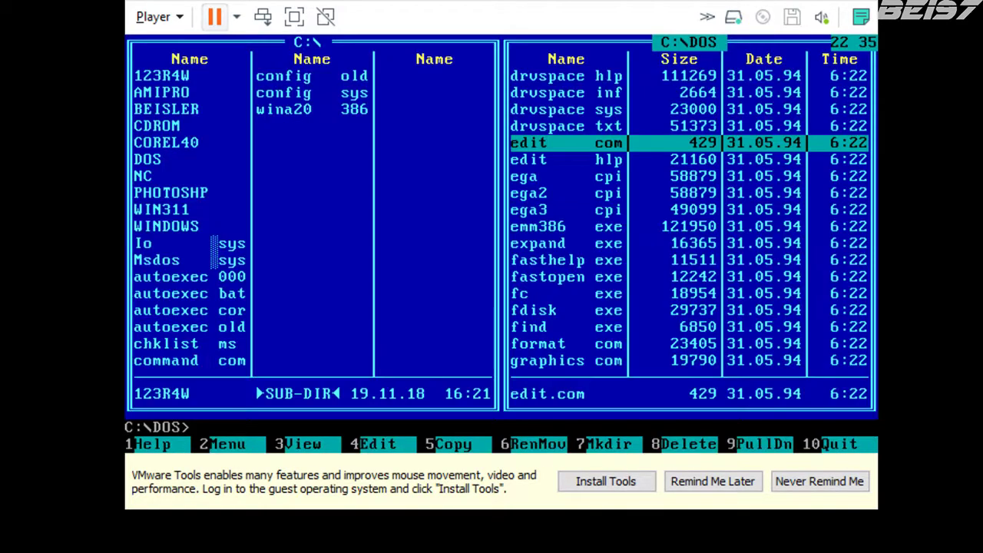
Find qbasic.exe in the DOS directory listing, run it, and display the short introduction from its welcome dialog.
key(Down)
key(Down)
key(Down)
key(Down)
key(Down)
key(Down)
key(Down)
key(Down)
key(Down)
key(Down)
key(Down)
key(Down)
key(Down)
key(Down)
key(Down)
key(Down)
key(Down)
key(Down)
key(Down)
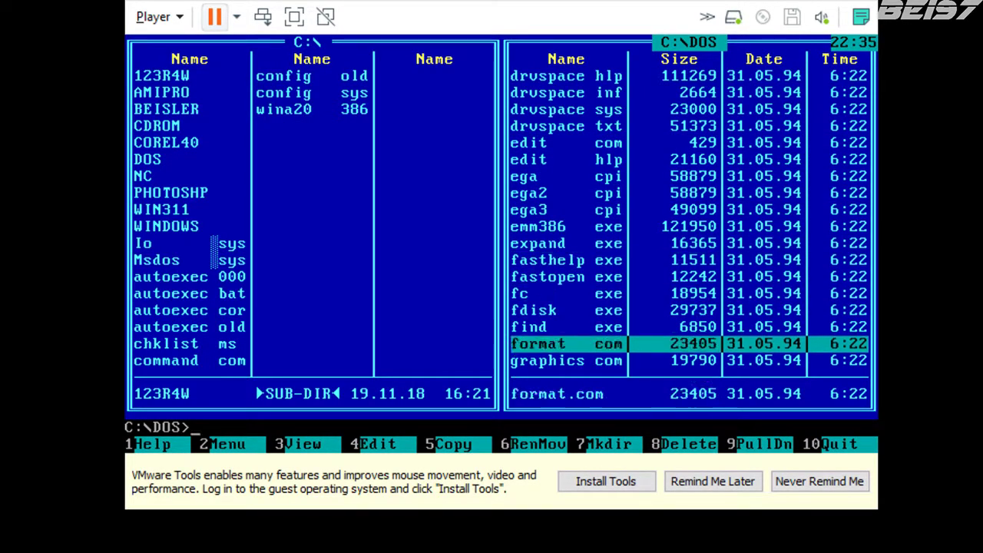
key(Down)
key(Down)
key(Down)
key(Down)
key(Down)
key(Down)
key(Down)
key(Down)
key(Down)
key(Down)
key(Down)
key(Down)
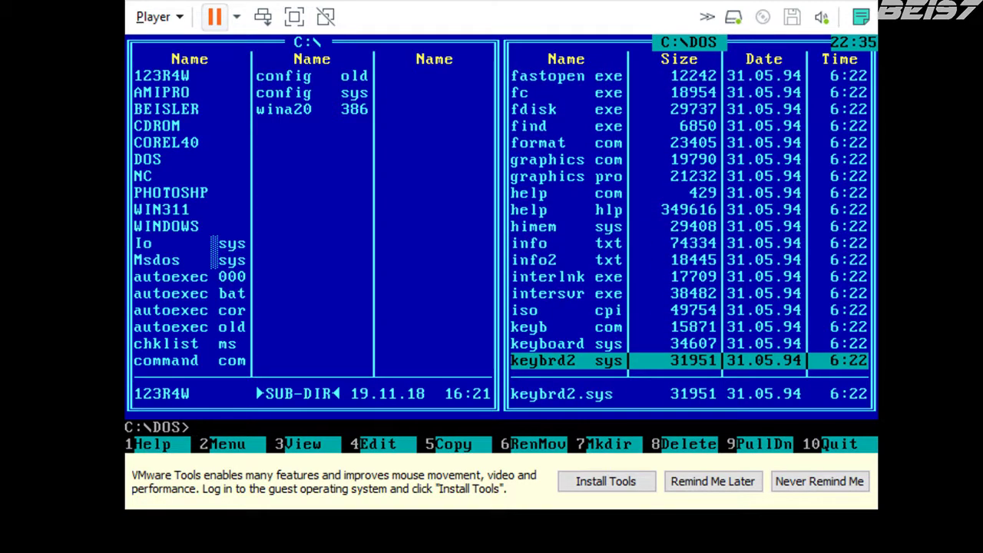
key(Down)
key(Down)
key(Down)
key(Down)
key(Down)
key(Down)
key(Down)
key(Down)
key(Down)
key(Down)
key(Down)
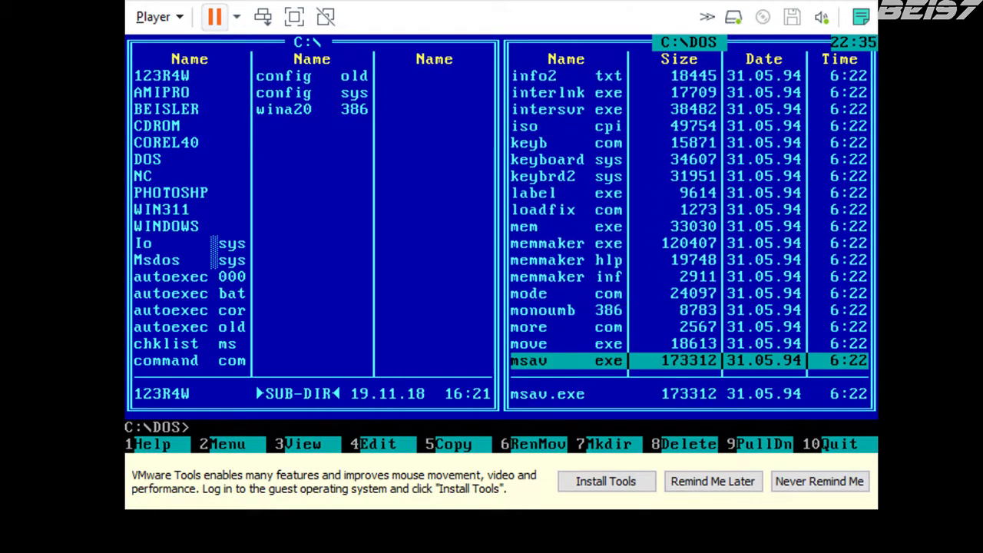
key(Down)
key(Down)
key(Down)
key(Down)
key(Down)
key(Down)
key(Down)
key(Down)
key(Down)
key(Down)
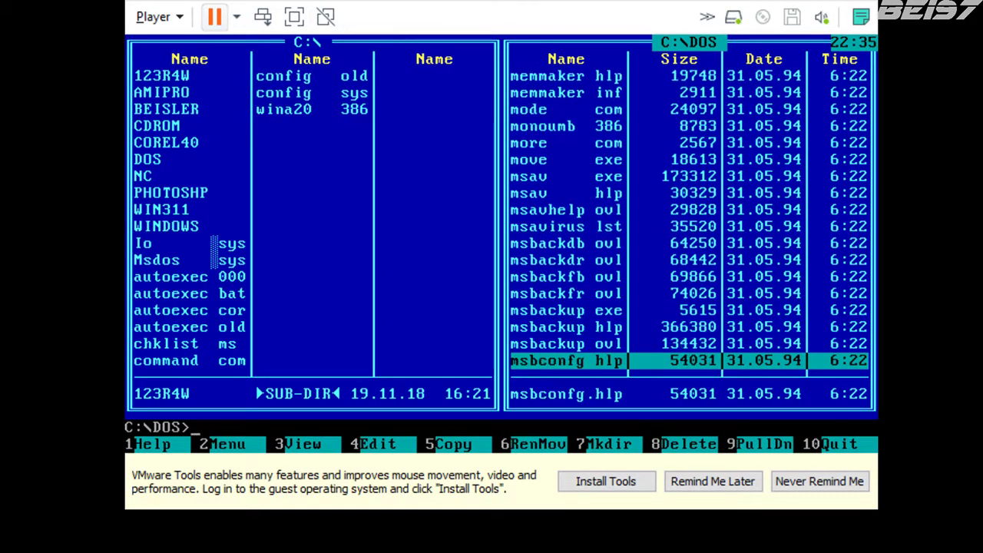
key(Down)
key(Down)
key(Down)
key(Down)
key(Down)
key(Down)
key(Down)
key(Down)
key(Down)
key(Down)
key(Down)
key(Down)
key(Down)
key(Down)
key(Down)
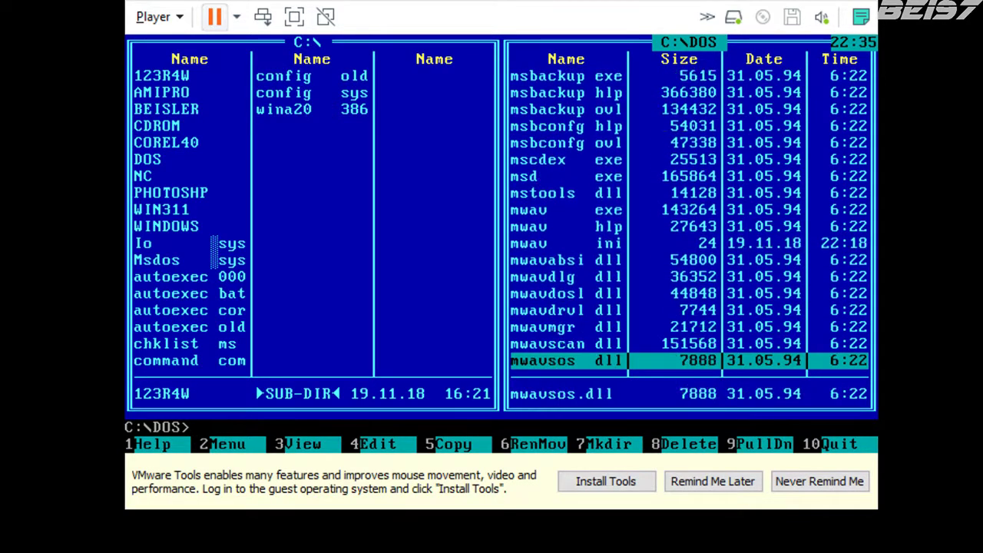
key(Down)
key(Down)
key(Down)
key(Down)
key(Down)
key(Down)
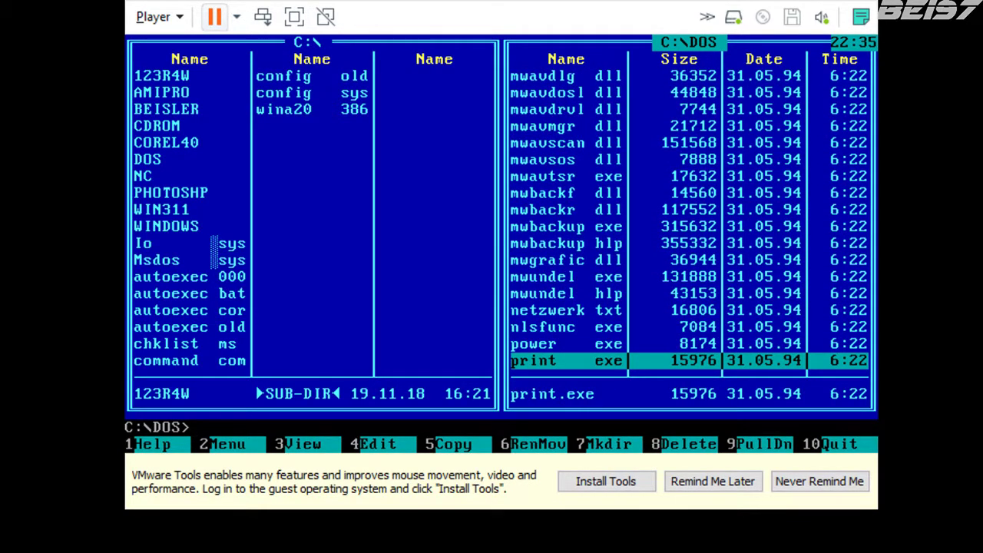
key(Down)
key(Down)
key(Down)
key(Up)
key(Up)
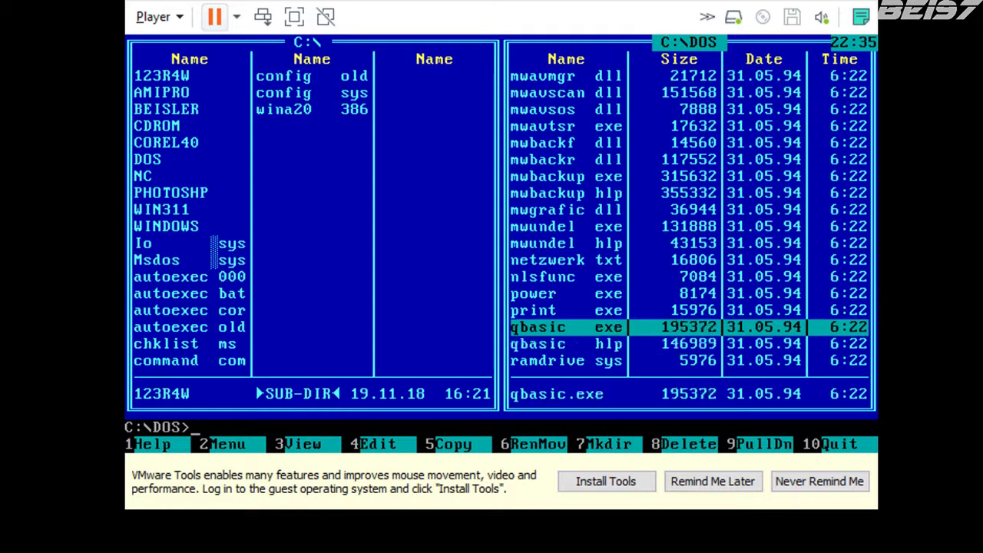
key(Return)
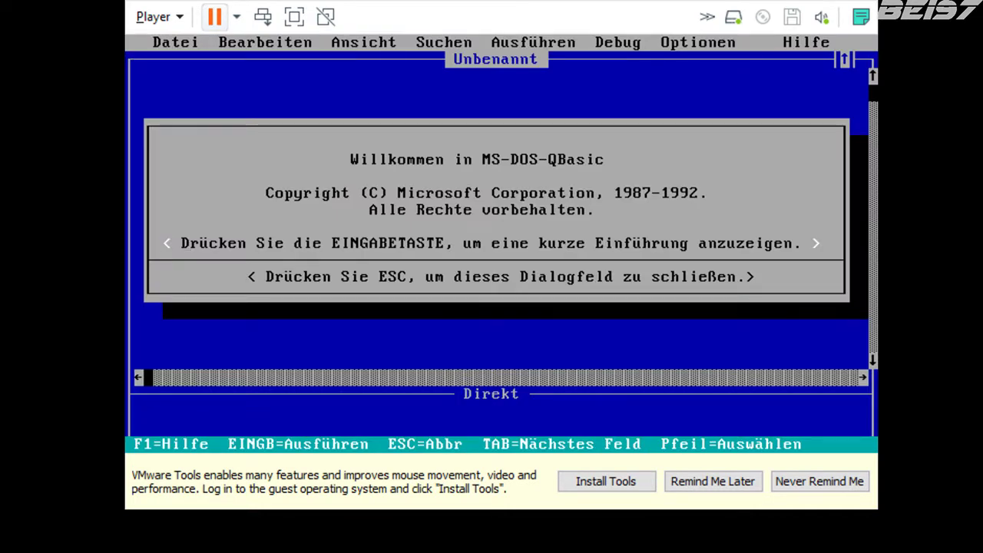
key(Return)
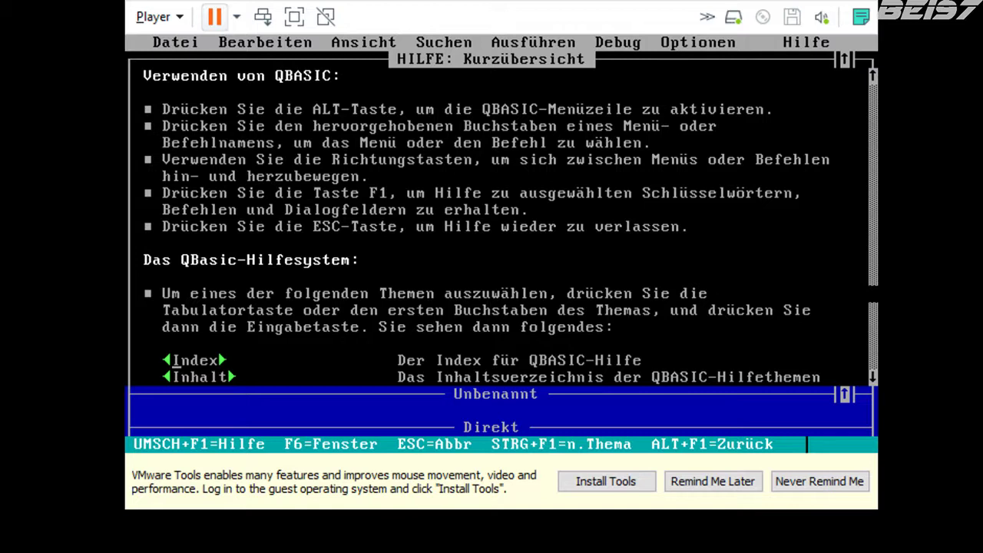
Exit QBasic and return to Norton Commander.
key(alt)
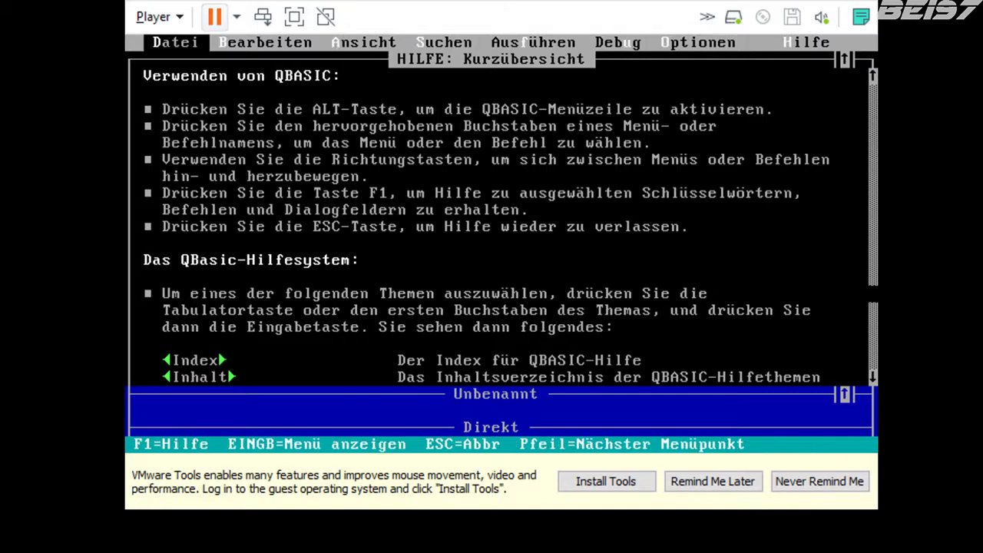
key(Return)
key(Down)
key(Down)
key(Down)
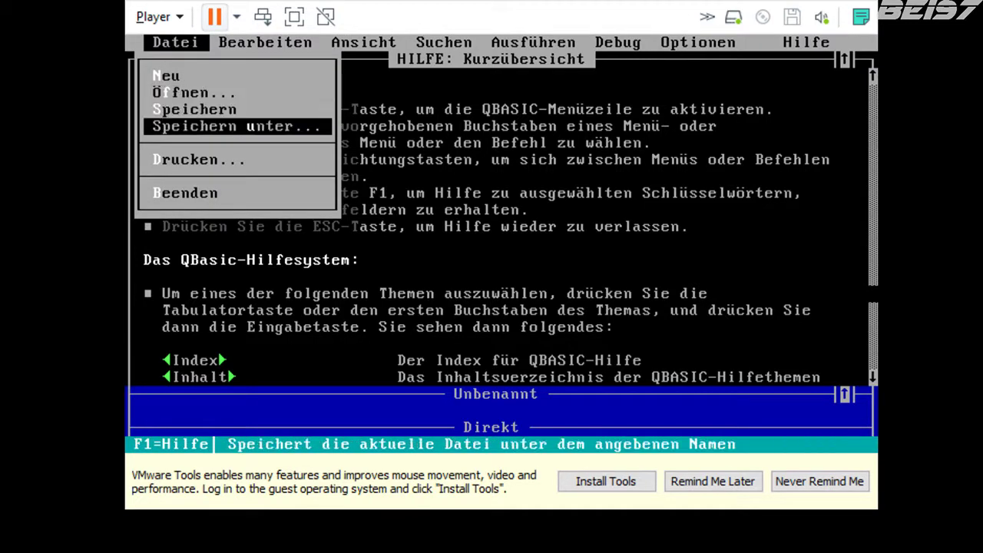
key(Down)
key(Down)
key(Down)
key(Up)
key(Return)
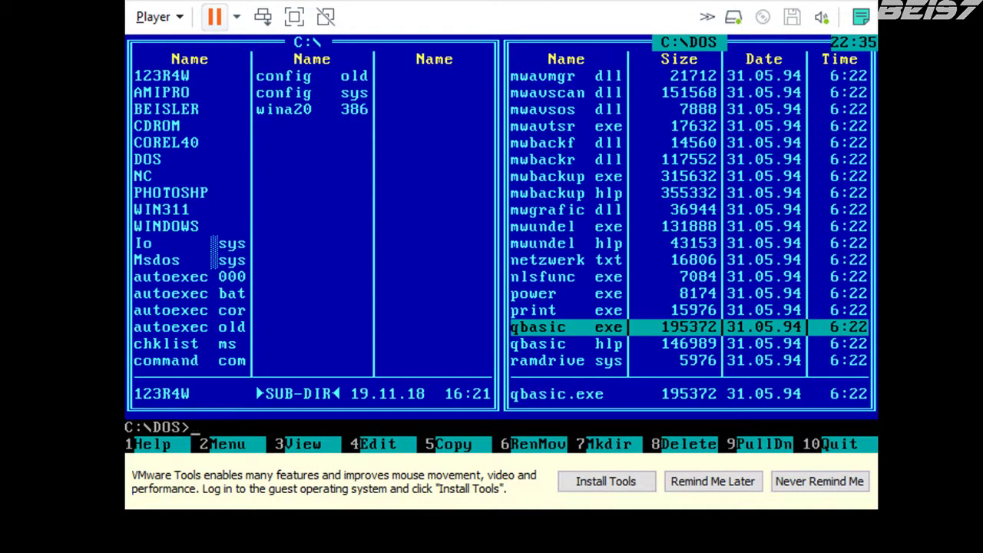
Go back up from the DOS directory to the root of drive C and hide the file panels to show the DOS prompt.
key(Up)
key(Up)
key(Up)
key(Up)
key(Up)
key(Up)
key(Up)
key(Up)
key(Up)
key(Up)
key(Up)
key(Up)
key(Up)
key(Up)
key(Up)
key(Up)
key(Up)
key(Up)
key(Up)
key(Up)
key(Up)
key(Up)
key(Up)
key(Up)
key(Up)
key(Up)
key(Up)
key(Up)
key(Up)
key(Up)
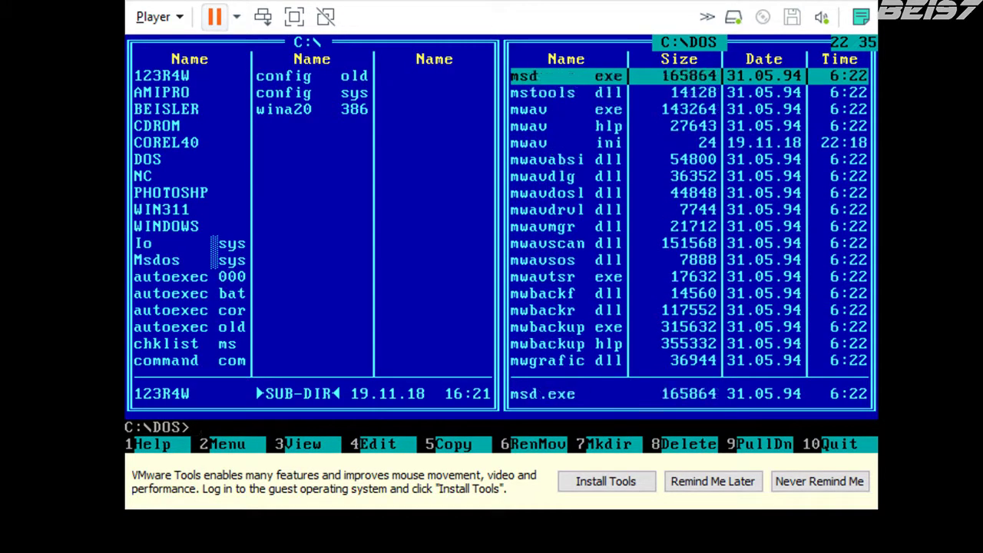
key(Up)
key(Up)
key(Up)
key(Up)
key(Up)
key(Up)
key(Up)
key(Up)
key(Up)
key(Up)
key(Up)
key(Up)
key(Up)
key(Up)
key(Up)
key(Up)
key(Up)
key(Up)
key(Up)
key(Up)
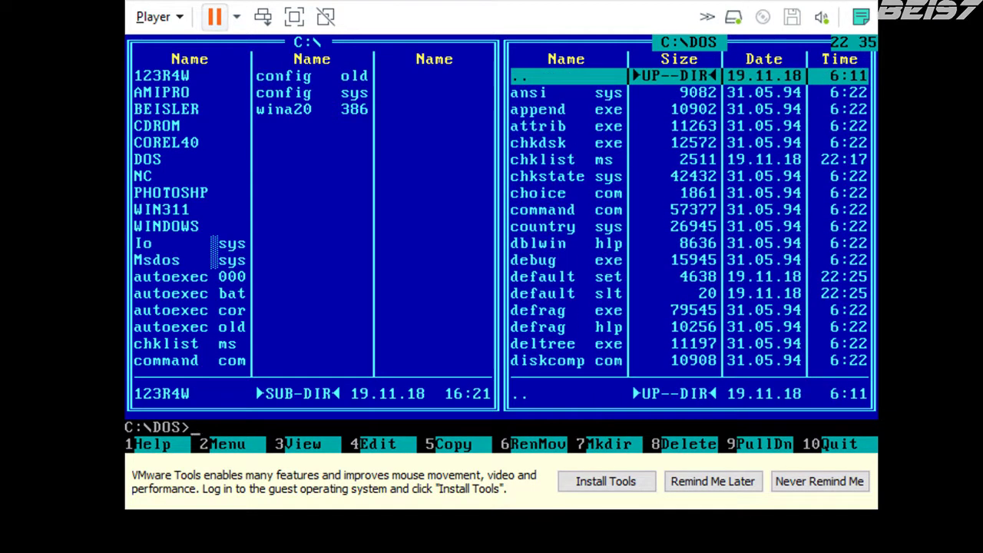
key(Return)
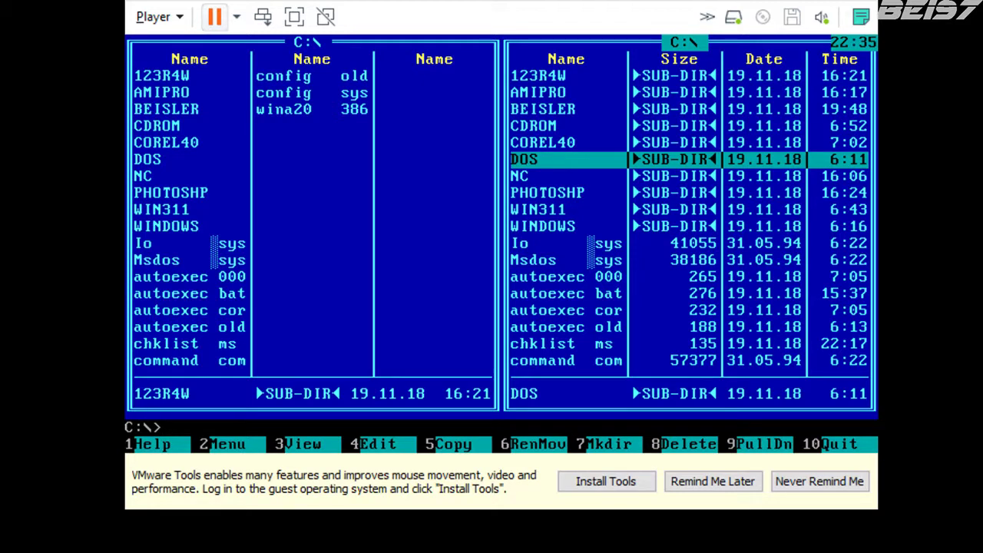
key(ctrl+o)
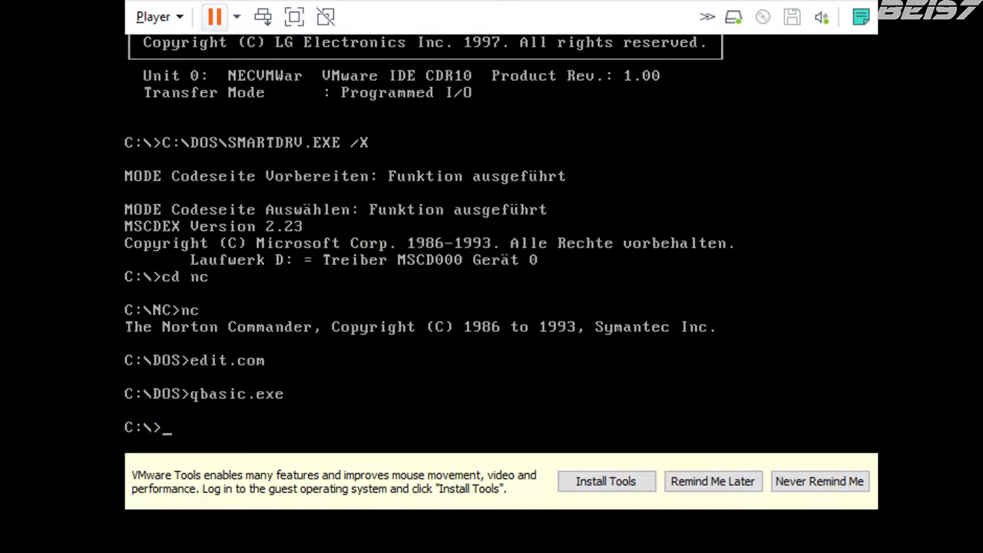